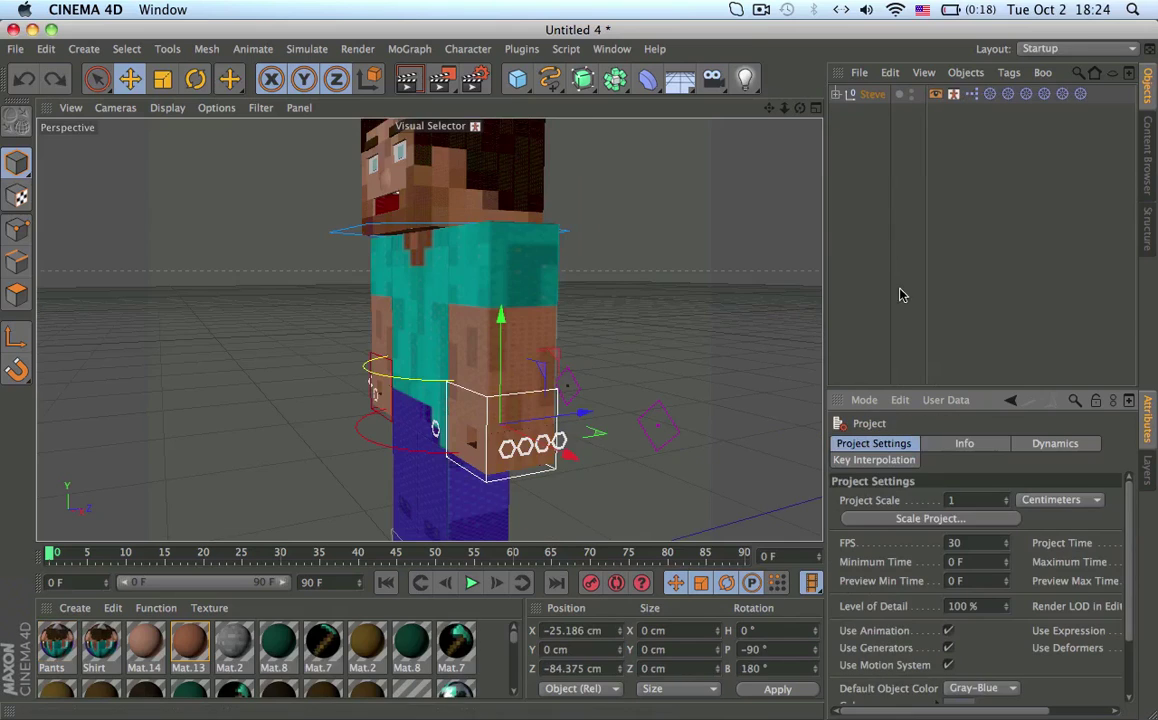
# Try bending Steve's arm at the elbow by moving the hand controller, and undo each move.
pyautogui.keyDown('alt'); pyautogui.moveTo(625, 292); pyautogui.dragTo(626, 232, button='middle'); pyautogui.keyUp('alt')
pyautogui.keyDown('alt'); pyautogui.moveTo(546, 251); pyautogui.dragTo(532, 190, button='middle'); pyautogui.keyUp('alt')
pyautogui.keyDown('alt'); pyautogui.moveTo(536, 215); pyautogui.dragTo(473, 201); pyautogui.keyUp('alt')
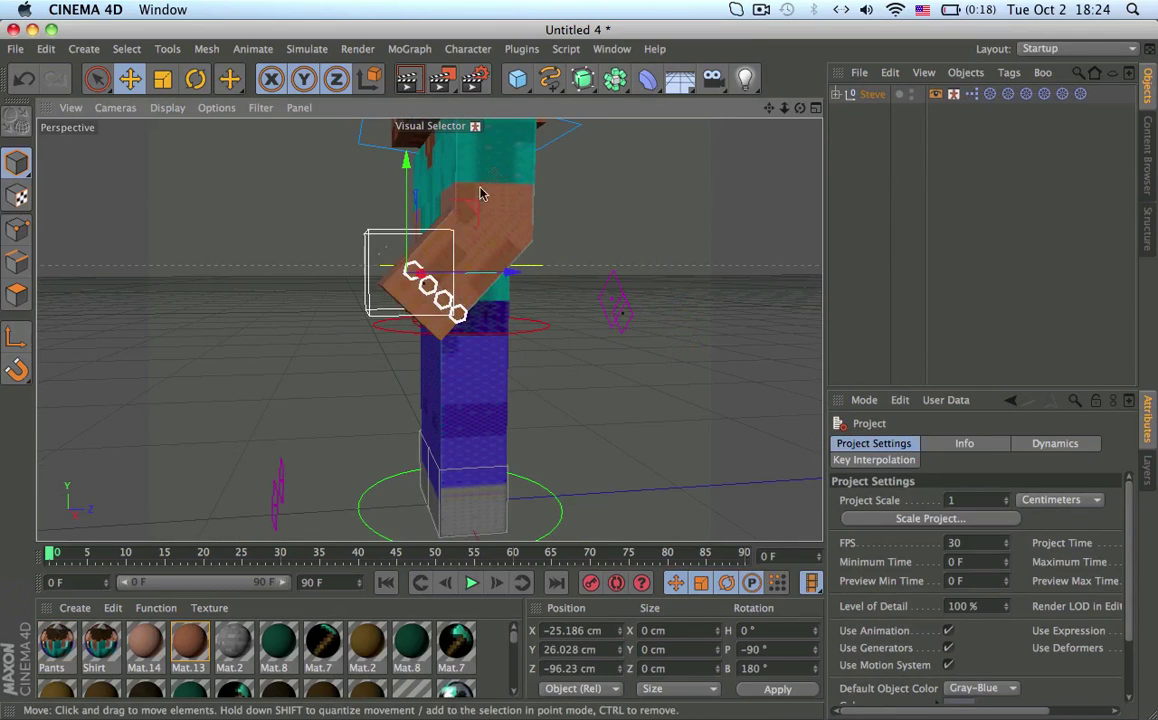
pyautogui.press('super+z')
pyautogui.moveTo(550, 237); pyautogui.dragTo(620, 201)
pyautogui.press('super+z')
pyautogui.keyDown('alt'); pyautogui.moveTo(554, 233); pyautogui.dragTo(530, 252, button='middle'); pyautogui.keyUp('alt')
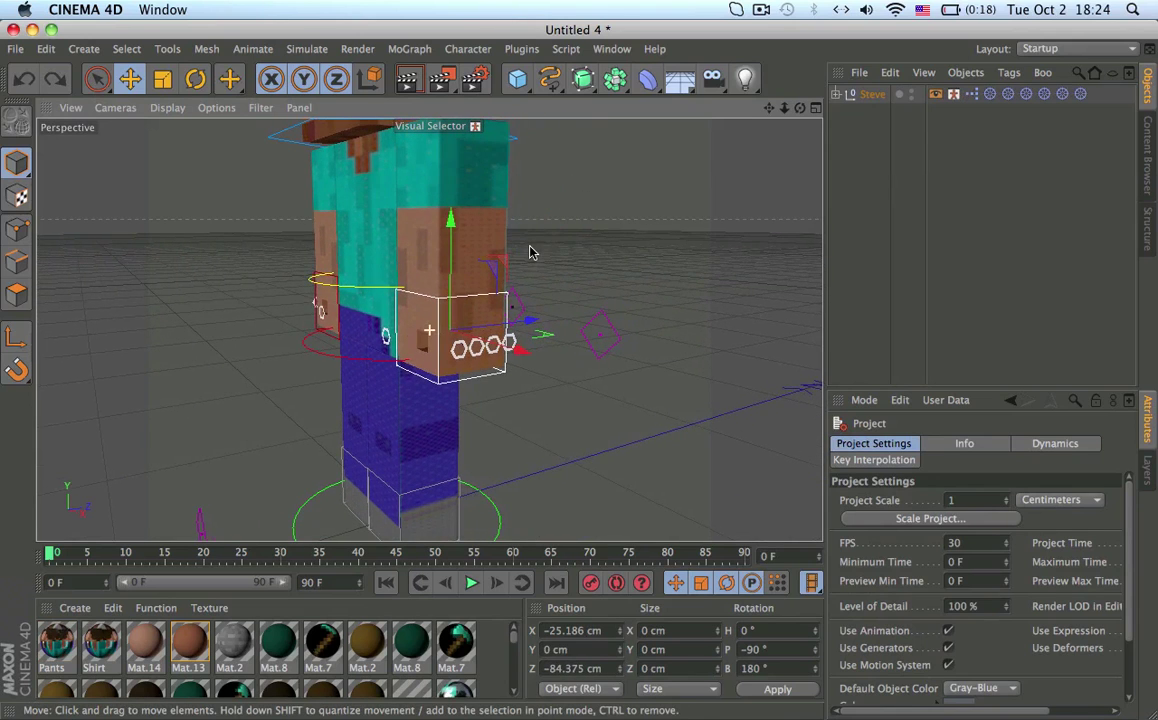
# Examine the rigged character's arm and hand from the front, side, back and above.
pyautogui.keyDown('alt'); pyautogui.moveTo(498, 250); pyautogui.dragTo(545, 195); pyautogui.keyUp('alt')
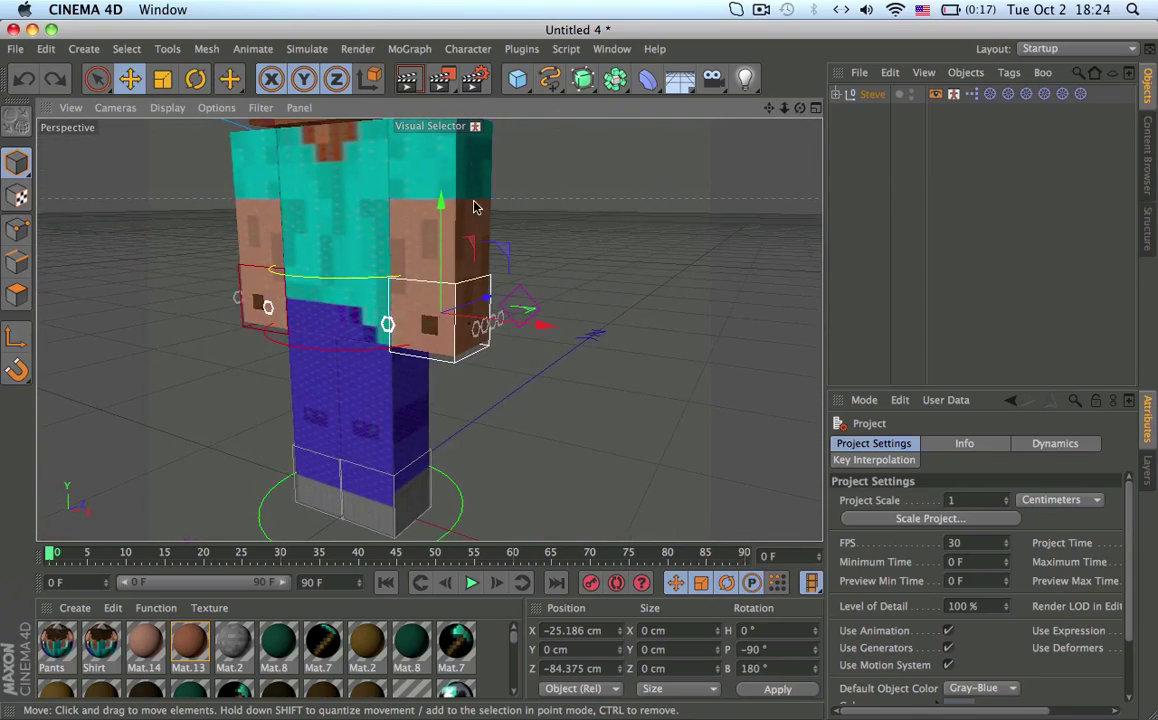
pyautogui.keyDown('alt'); pyautogui.moveTo(474, 201); pyautogui.dragTo(117, 197); pyautogui.keyUp('alt')
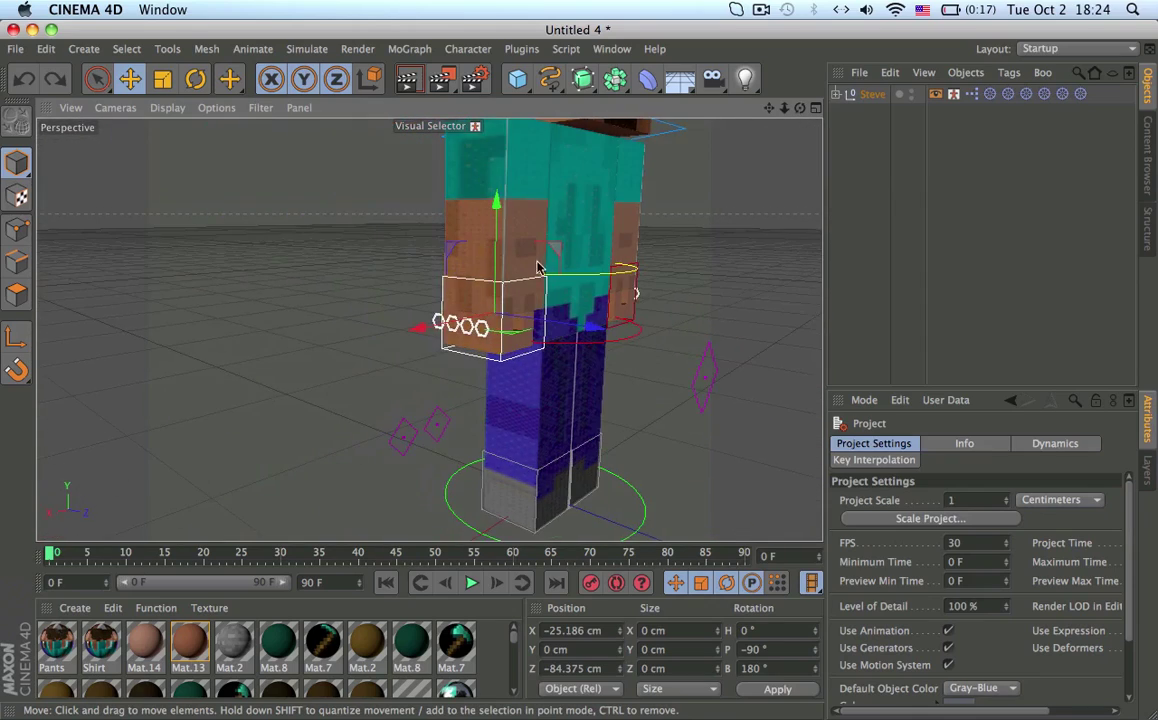
pyautogui.keyDown('alt'); pyautogui.moveTo(537, 262); pyautogui.dragTo(379, 240); pyautogui.keyUp('alt')
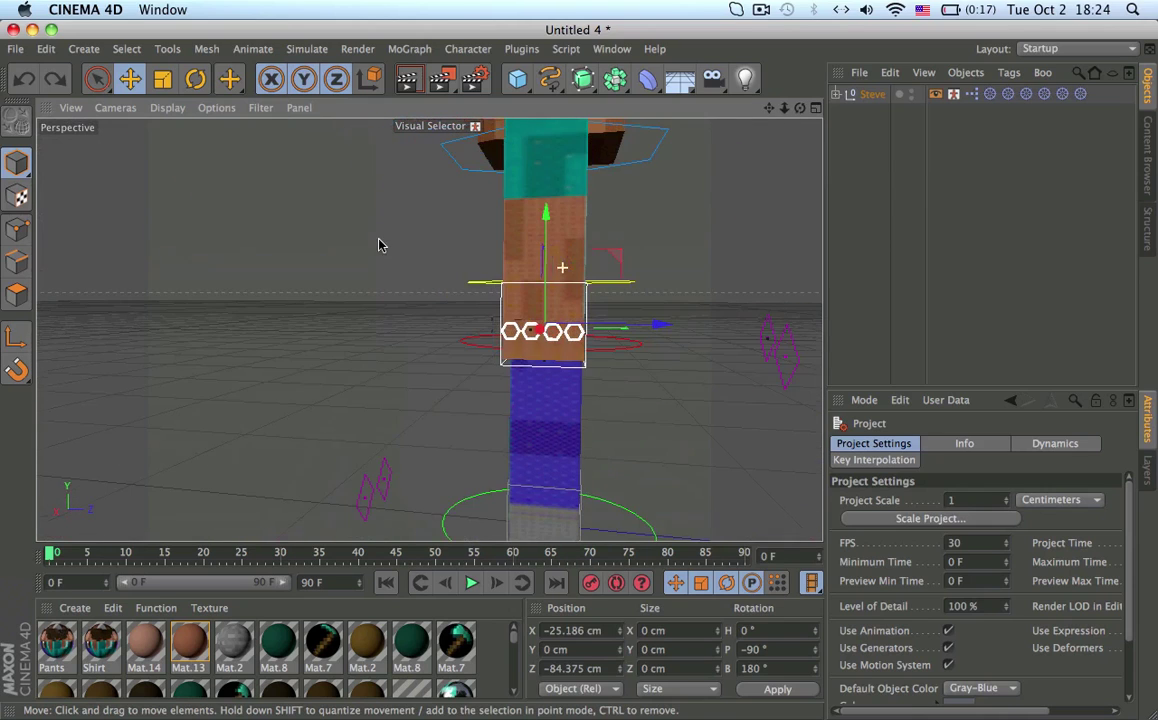
pyautogui.keyDown('alt'); pyautogui.moveTo(573, 253); pyautogui.dragTo(652, 256); pyautogui.keyUp('alt')
pyautogui.keyDown('alt'); pyautogui.moveTo(611, 255); pyautogui.dragTo(553, 257, button='middle'); pyautogui.keyUp('alt')
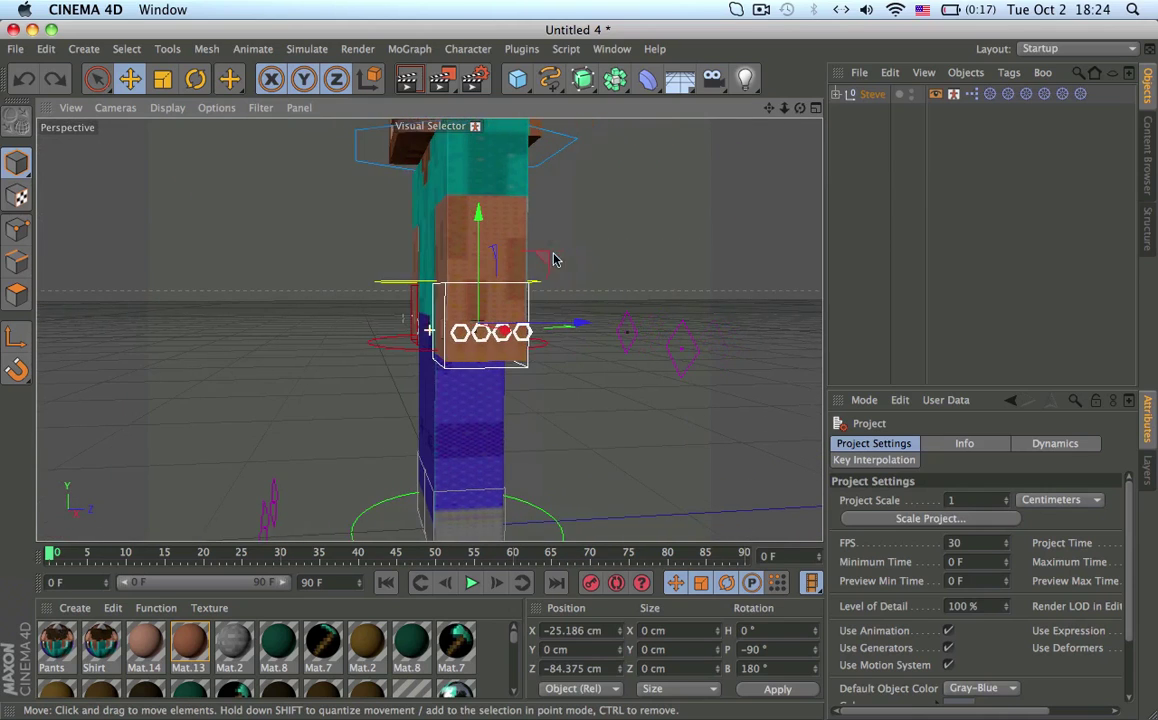
pyautogui.keyDown('alt'); pyautogui.moveTo(513, 248); pyautogui.dragTo(398, 304); pyautogui.keyUp('alt')
pyautogui.keyDown('alt'); pyautogui.moveTo(538, 262); pyautogui.dragTo(495, 258, button='middle'); pyautogui.keyUp('alt')
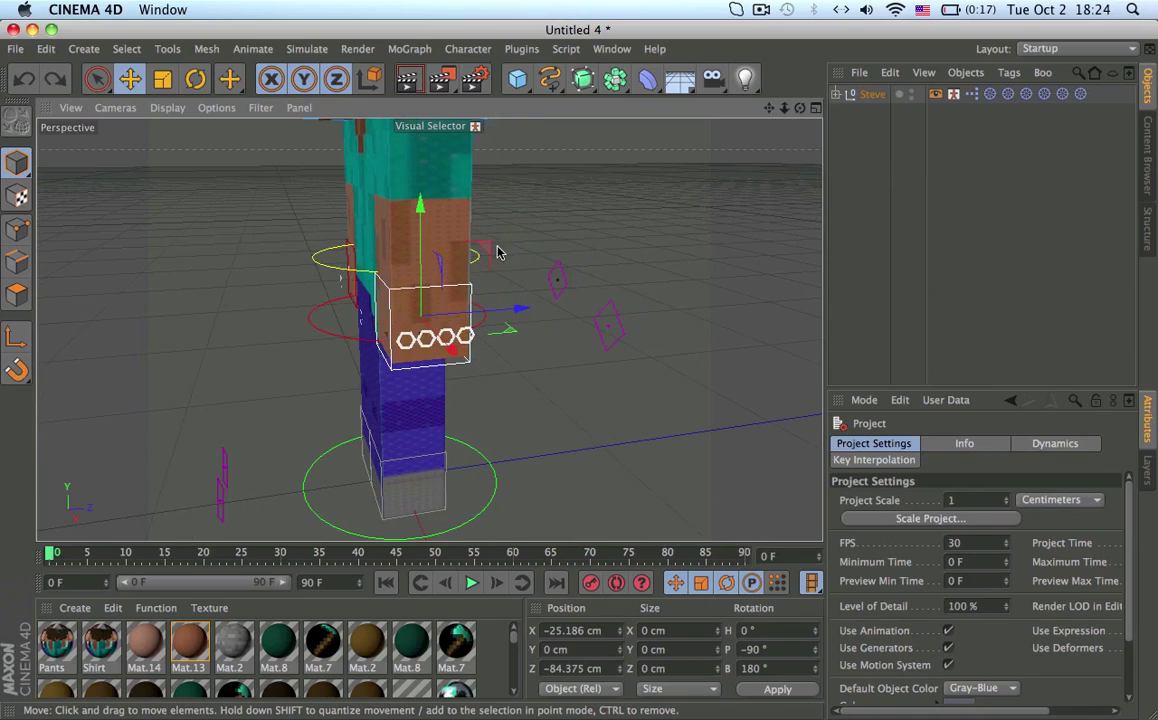
pyautogui.keyDown('alt'); pyautogui.moveTo(446, 203); pyautogui.dragTo(331, 236); pyautogui.keyUp('alt')
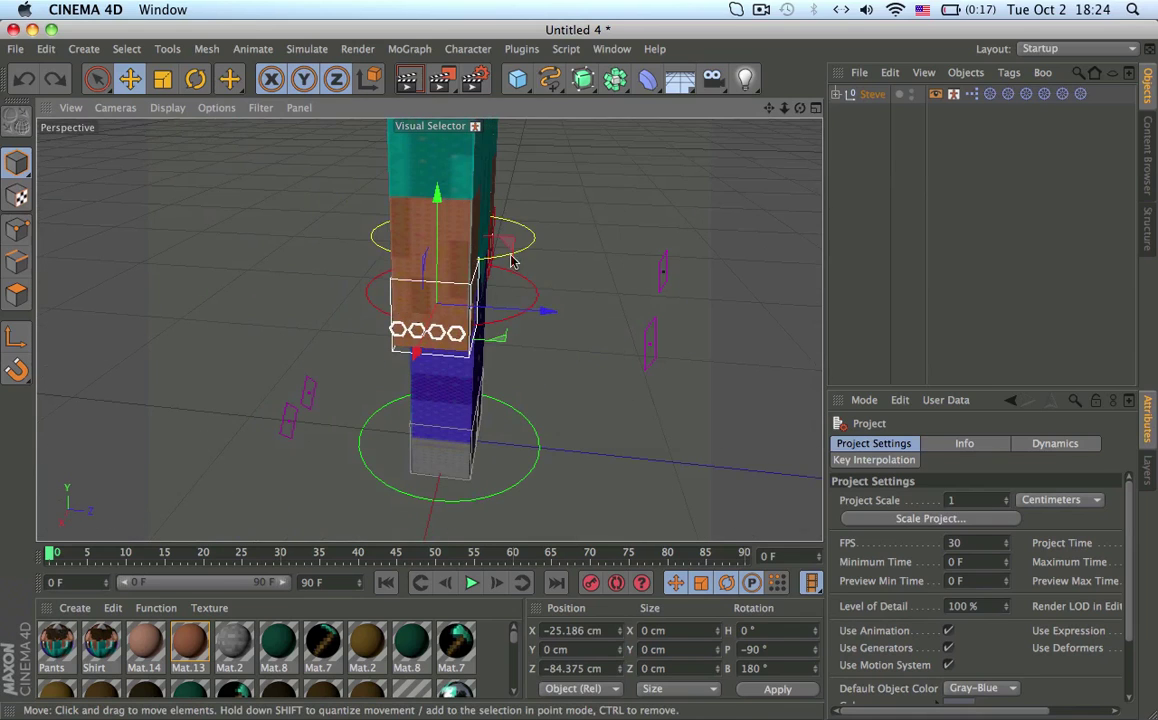
pyautogui.moveTo(439, 250); pyautogui.dragTo(527, 173)
pyautogui.press('super+z')
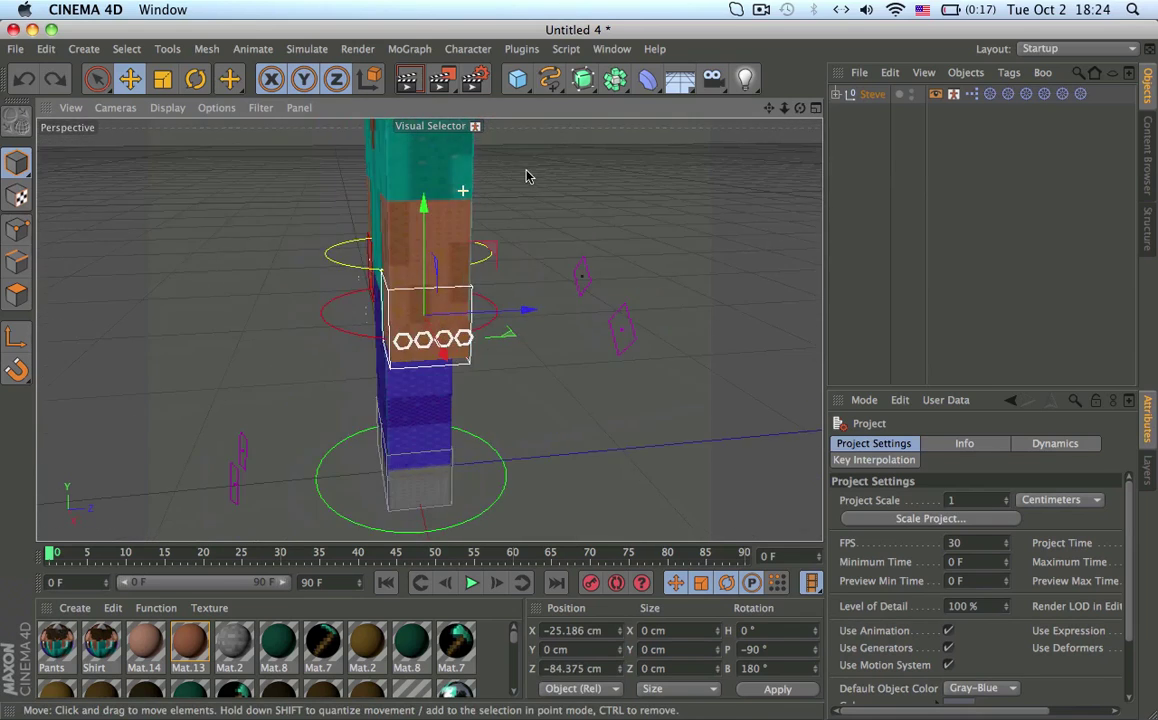
pyautogui.keyDown('alt'); pyautogui.moveTo(456, 224); pyautogui.dragTo(446, 261, button='middle'); pyautogui.keyUp('alt')
pyautogui.keyDown('alt'); pyautogui.moveTo(383, 242); pyautogui.dragTo(464, 158); pyautogui.keyUp('alt')
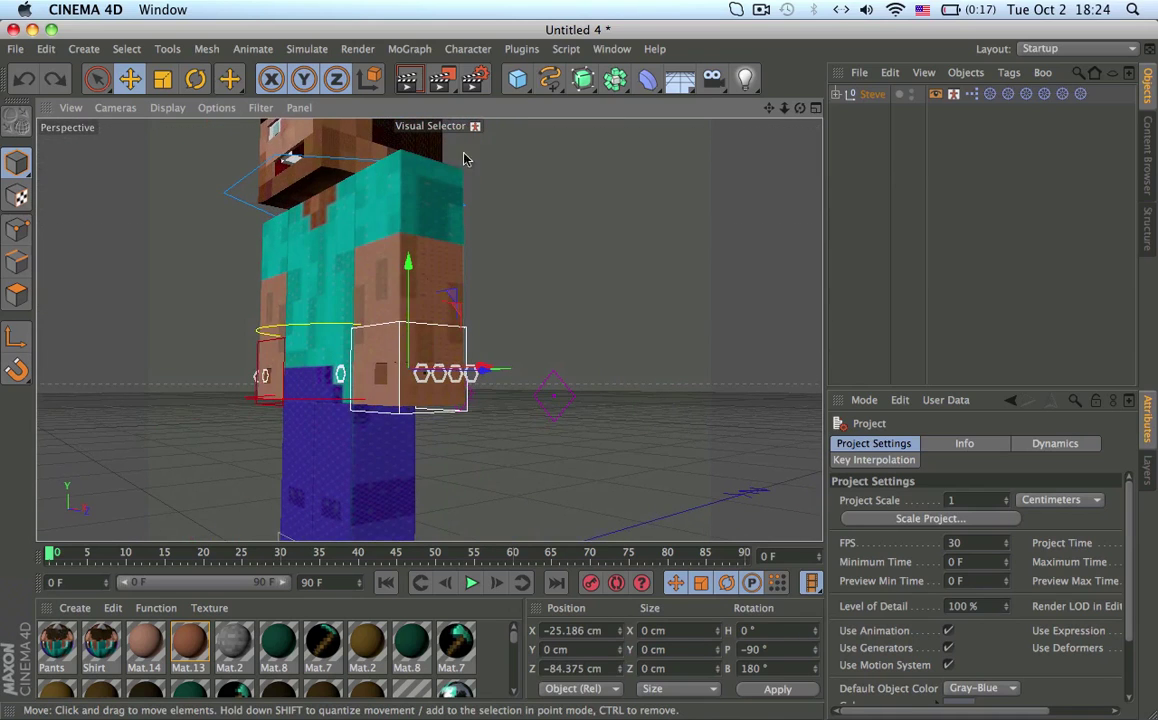
# Create a new project and add a cube primitive to it.
pyautogui.click(17, 49)
pyautogui.click(37, 76)
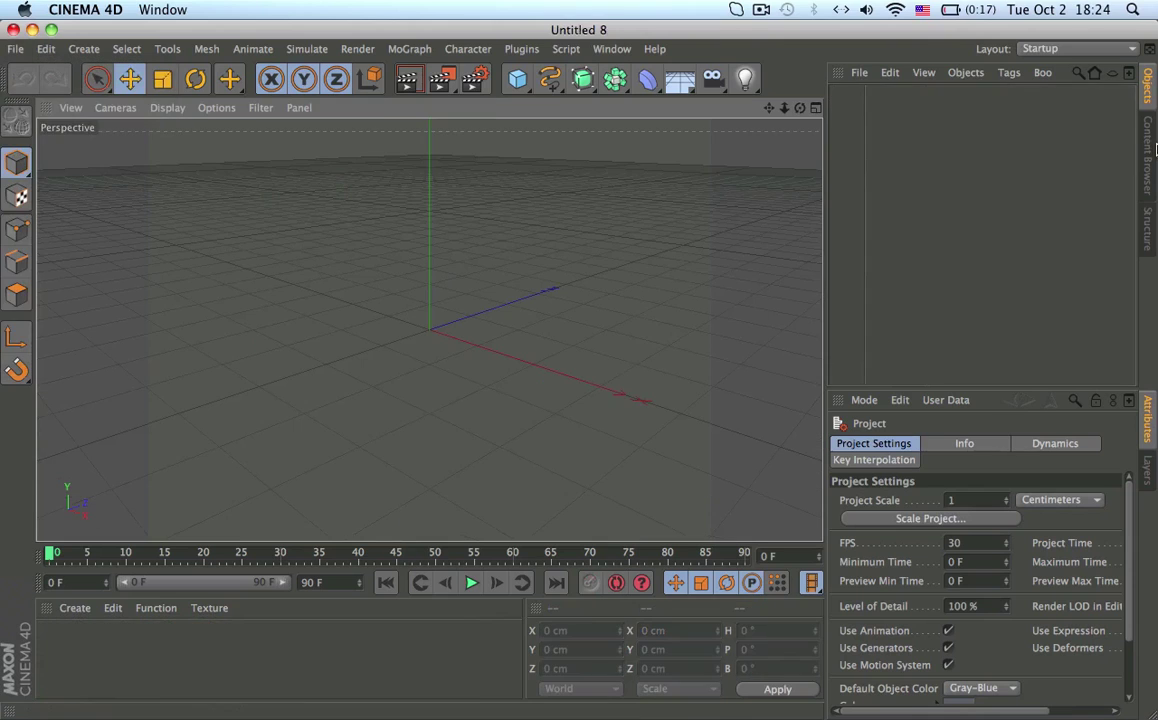
pyautogui.click(1147, 155)
pyautogui.doubleClick(1045, 121)
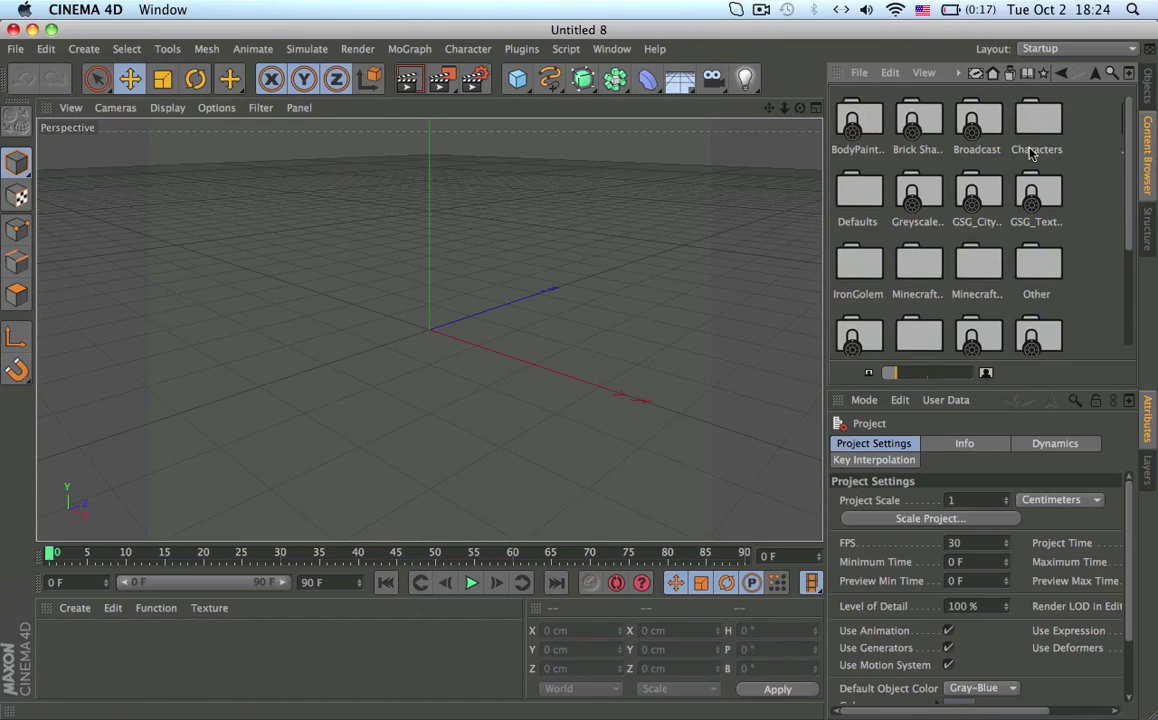
pyautogui.moveTo(517, 80); pyautogui.dragTo(681, 106)
pyautogui.keyDown('alt'); pyautogui.moveTo(558, 186); pyautogui.dragTo(604, 221, button='middle'); pyautogui.keyUp('alt')
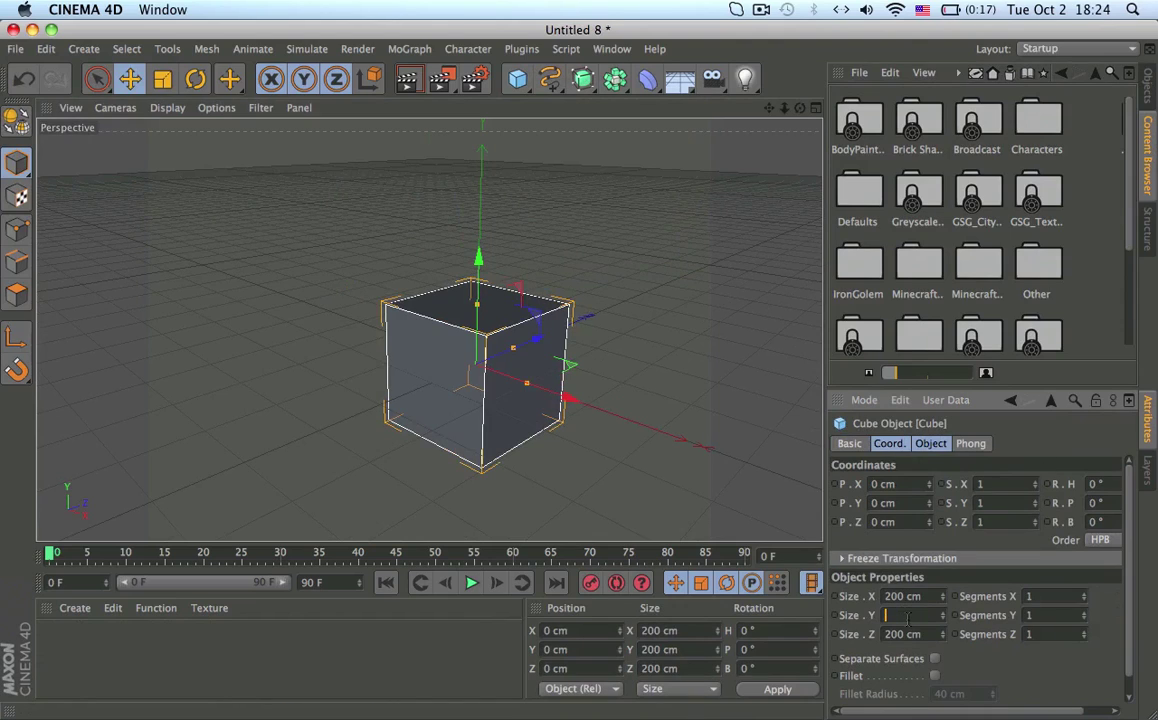
# Set the cube's size to 25 cm in X, 37.5 cm in Y and 25 cm in Z.
pyautogui.doubleClick(899, 594)
pyautogui.write('25')
pyautogui.press('Tab')
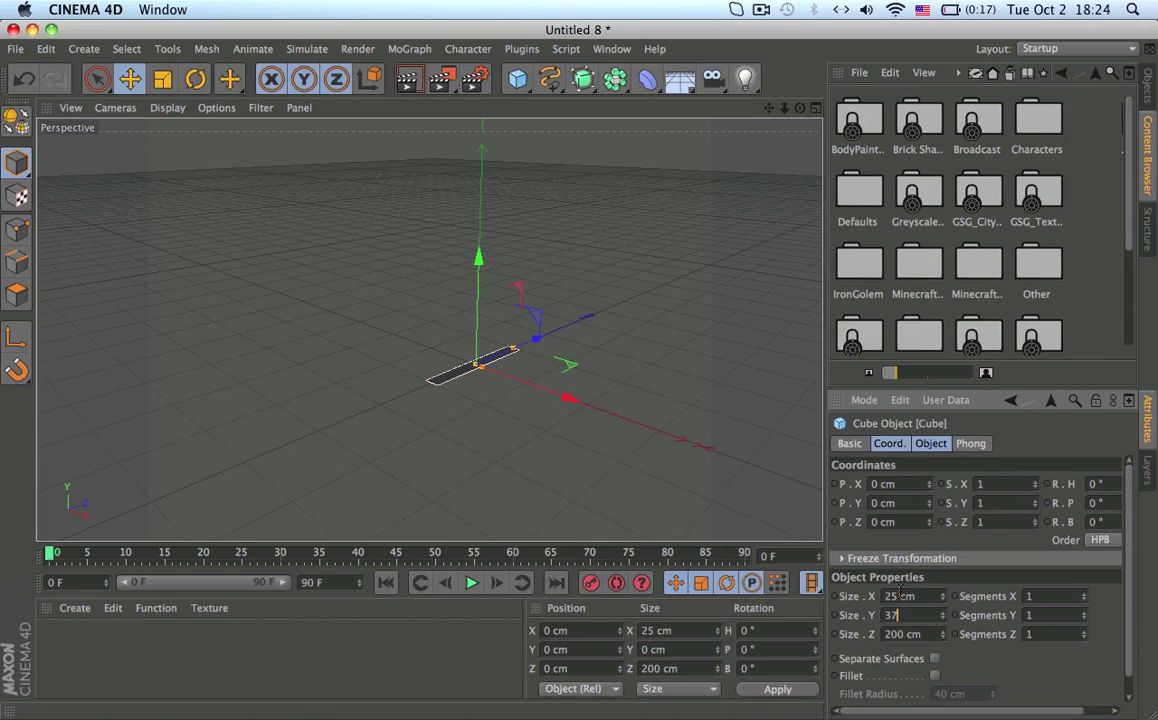
pyautogui.press('Tab')
pyautogui.write('25')
pyautogui.press('Return')
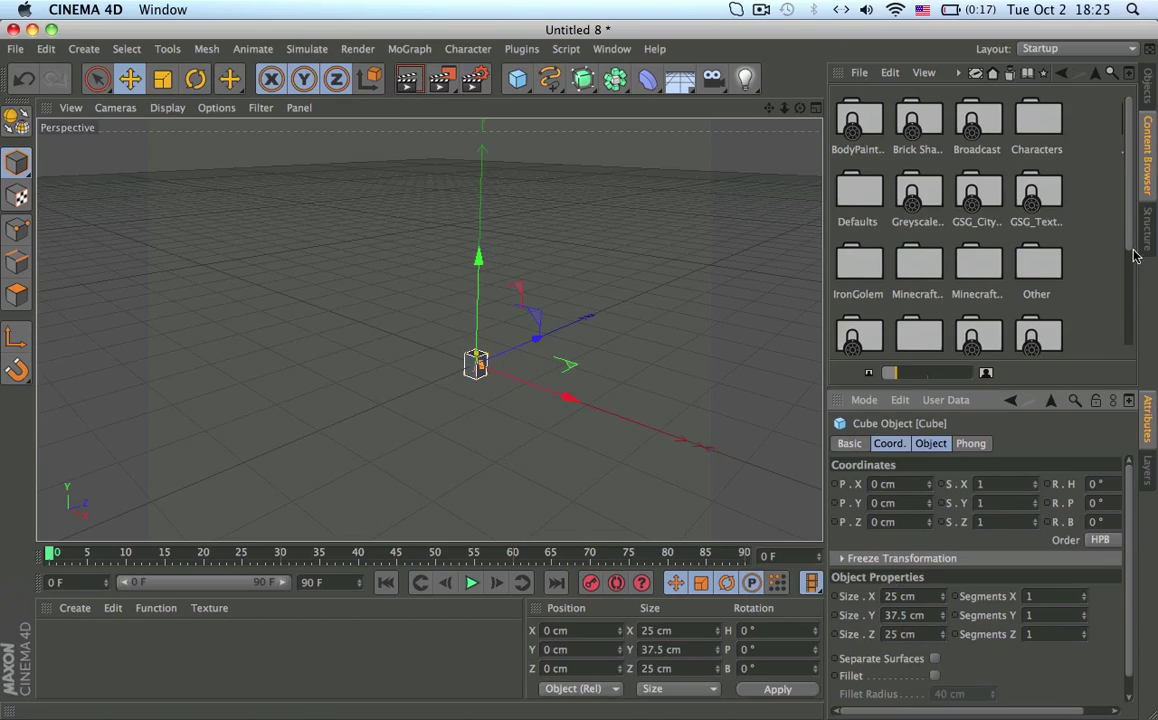
pyautogui.click(1148, 100)
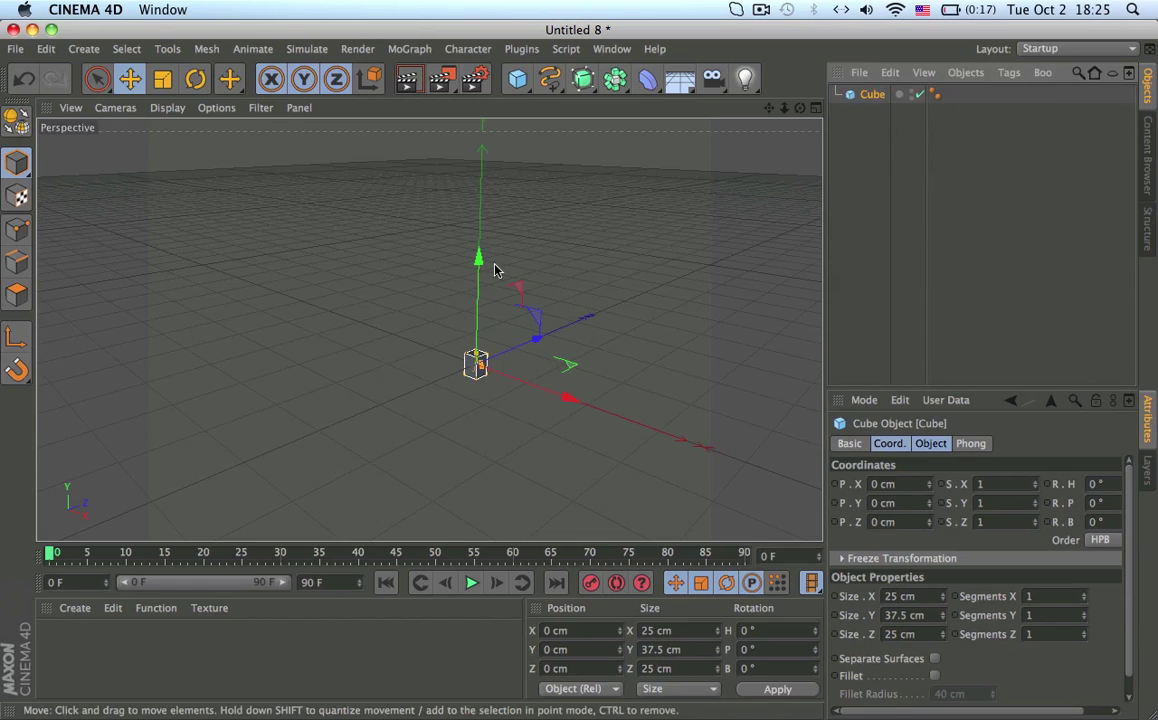
# Raise the cube along the Y axis to 18.75 cm, using quantized movement of 3.125 cm.
pyautogui.keyDown('alt'); pyautogui.moveTo(430, 397); pyautogui.dragTo(516, 392, button='right'); pyautogui.keyUp('alt')
pyautogui.keyDown('alt'); pyautogui.moveTo(591, 309); pyautogui.dragTo(543, 305, button='middle'); pyautogui.keyUp('alt')
pyautogui.keyDown('alt'); pyautogui.moveTo(491, 329); pyautogui.dragTo(682, 335, button='right'); pyautogui.keyUp('alt')
pyautogui.keyDown('alt'); pyautogui.moveTo(505, 329); pyautogui.dragTo(644, 333, button='middle'); pyautogui.keyUp('alt')
pyautogui.keyDown('alt'); pyautogui.moveTo(644, 333); pyautogui.dragTo(552, 326, button='right'); pyautogui.keyUp('alt')
pyautogui.keyDown('alt'); pyautogui.moveTo(367, 295); pyautogui.dragTo(240, 278, button='middle'); pyautogui.keyUp('alt')
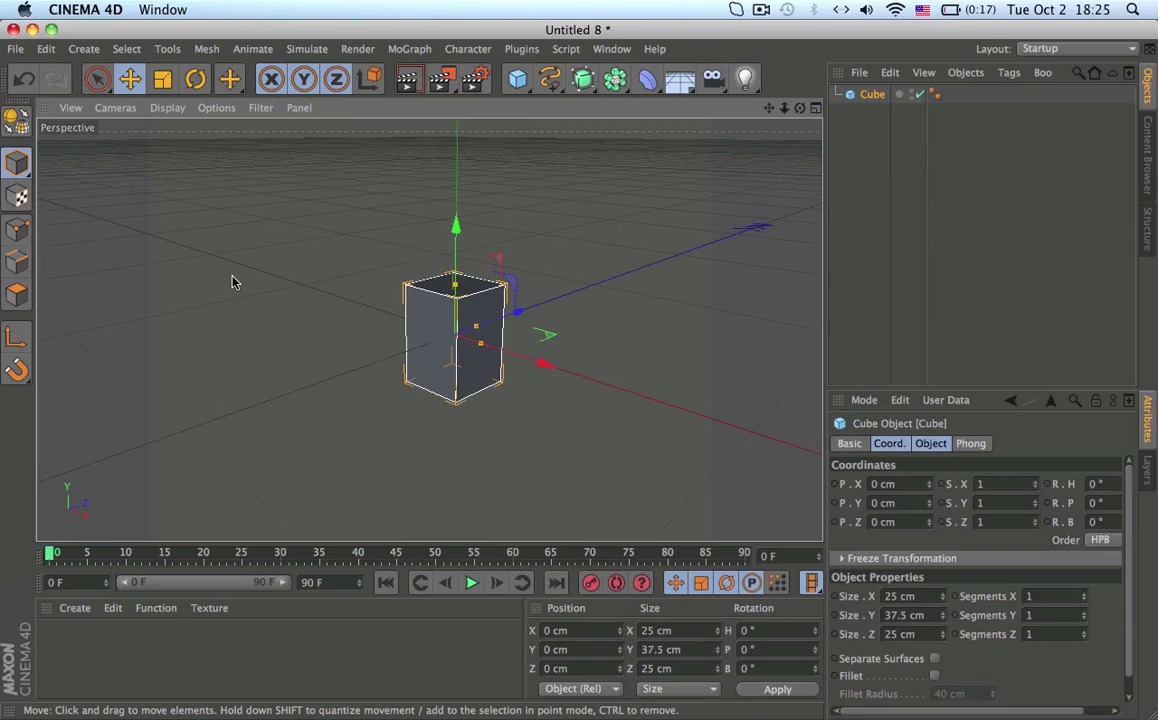
pyautogui.click(459, 232)
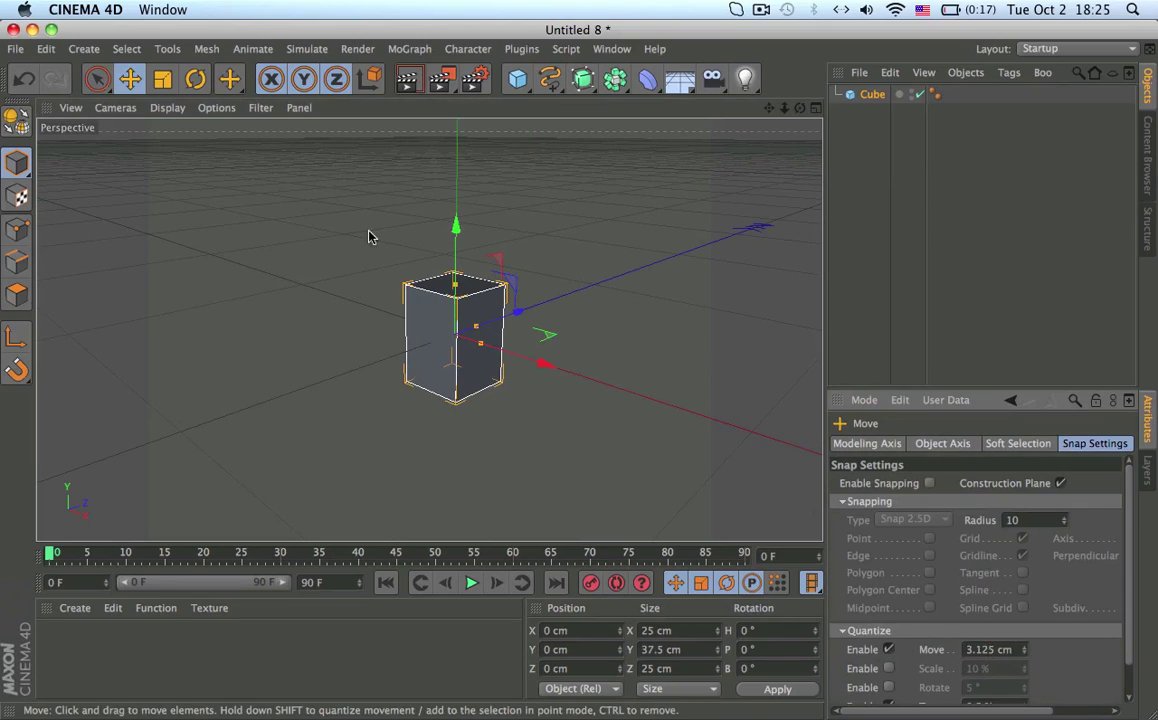
pyautogui.moveTo(468, 248); pyautogui.dragTo(460, 180)
pyautogui.press('super+z')
pyautogui.moveTo(427, 328)
pyautogui.keyDown('alt'); pyautogui.mouseDown()
pyautogui.moveTo(460, 183)
pyautogui.moveTo(416, 331)
pyautogui.mouseUp(); pyautogui.keyUp('alt')
# Try increasing the cube's Y size by 6.25 cm to 43.75 cm, and undo the change.
pyautogui.click(17, 121)
pyautogui.press('super+z')
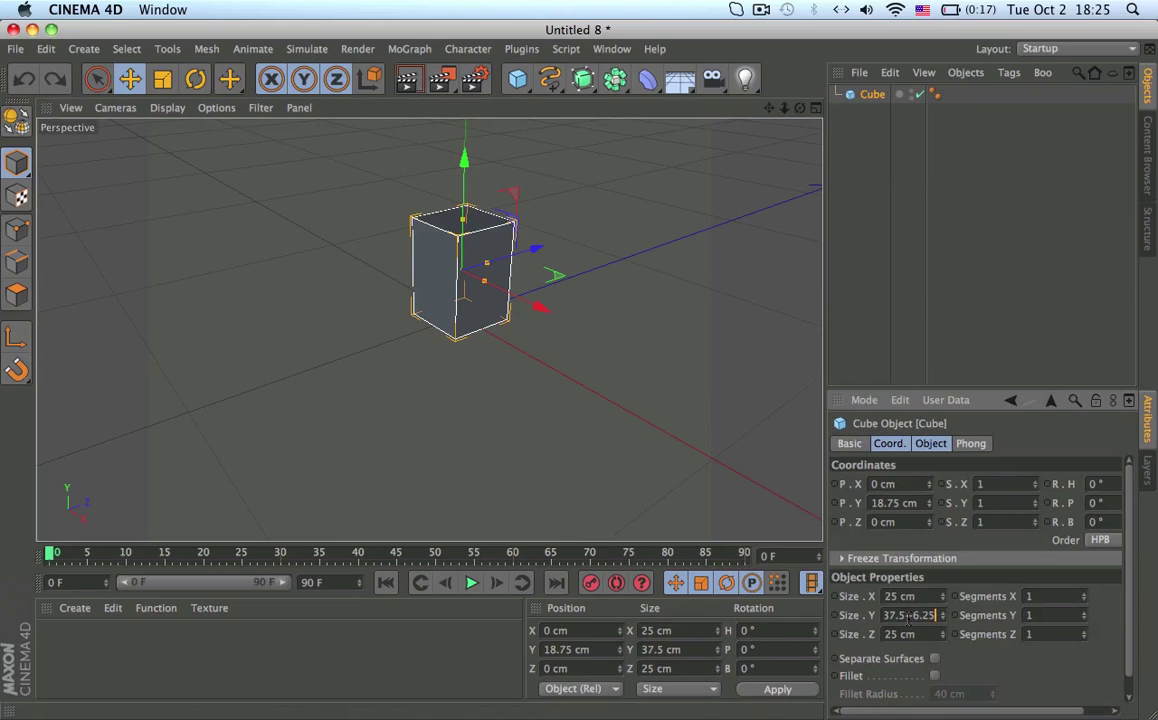
pyautogui.press('Return')
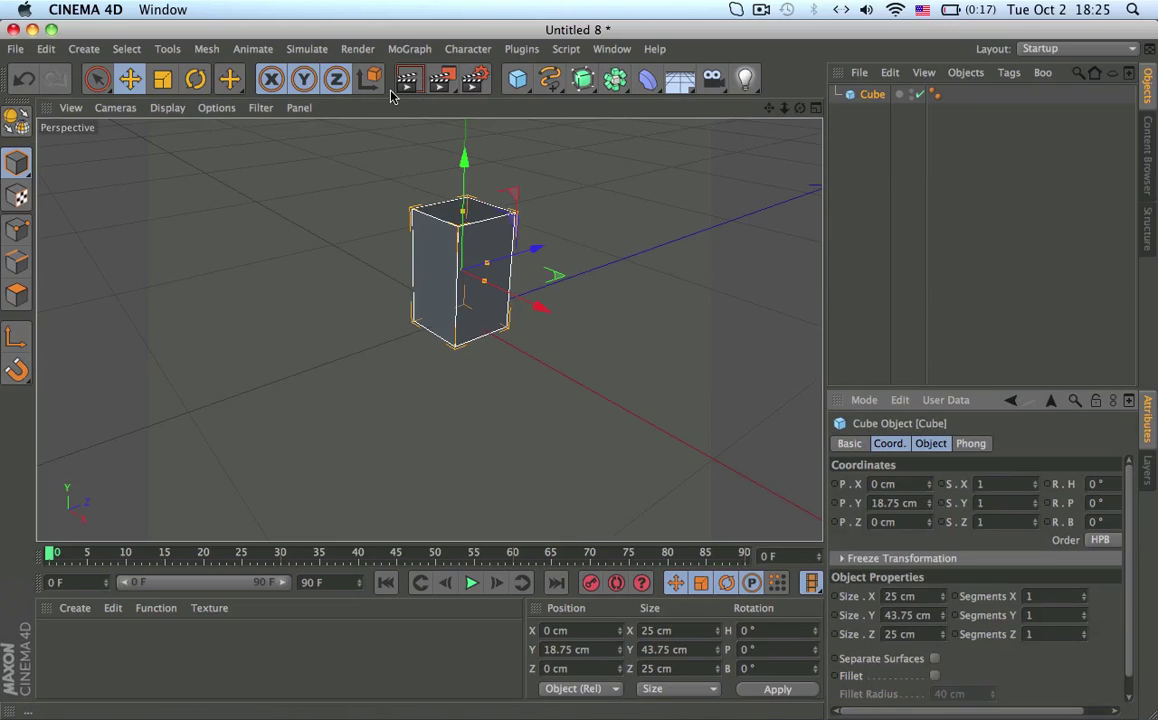
pyautogui.moveTo(463, 163)
pyautogui.mouseDown()
pyautogui.moveTo(463, 56)
pyautogui.moveTo(466, 157)
pyautogui.mouseUp()
pyautogui.press('super+z')
pyautogui.press('super+z')
# Duplicate the cube in place and set the copy's Y size to 50 cm.
pyautogui.press('super+c')
pyautogui.press('super+v')
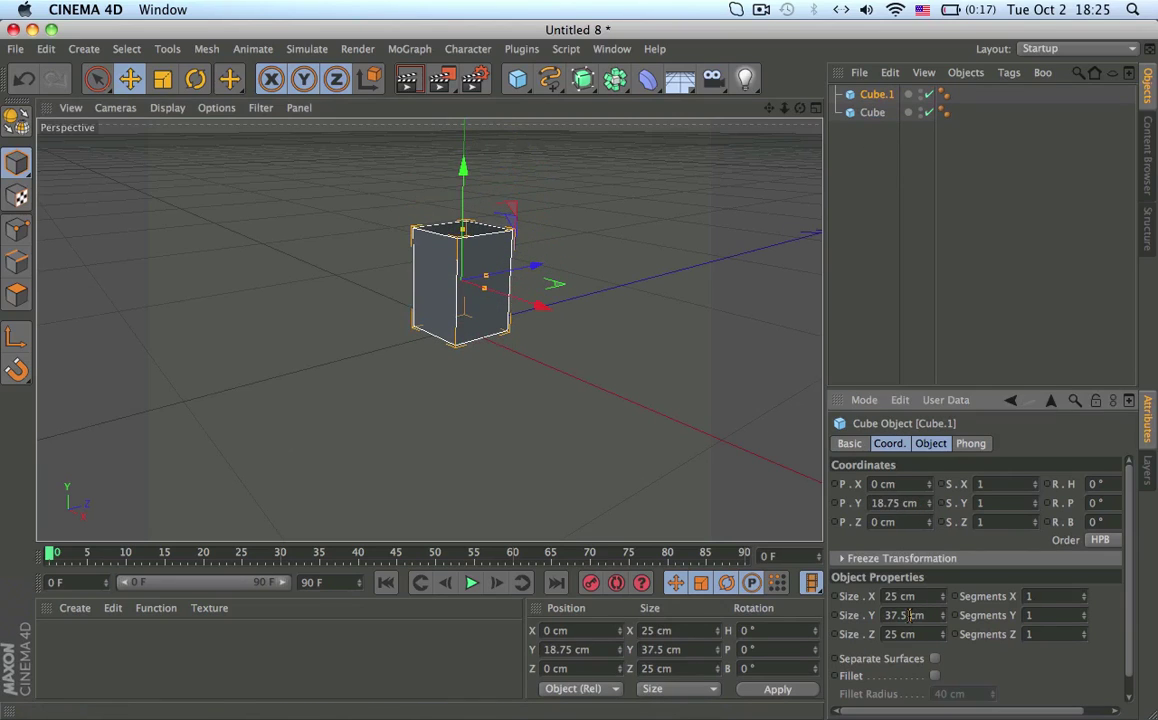
pyautogui.press('Return')
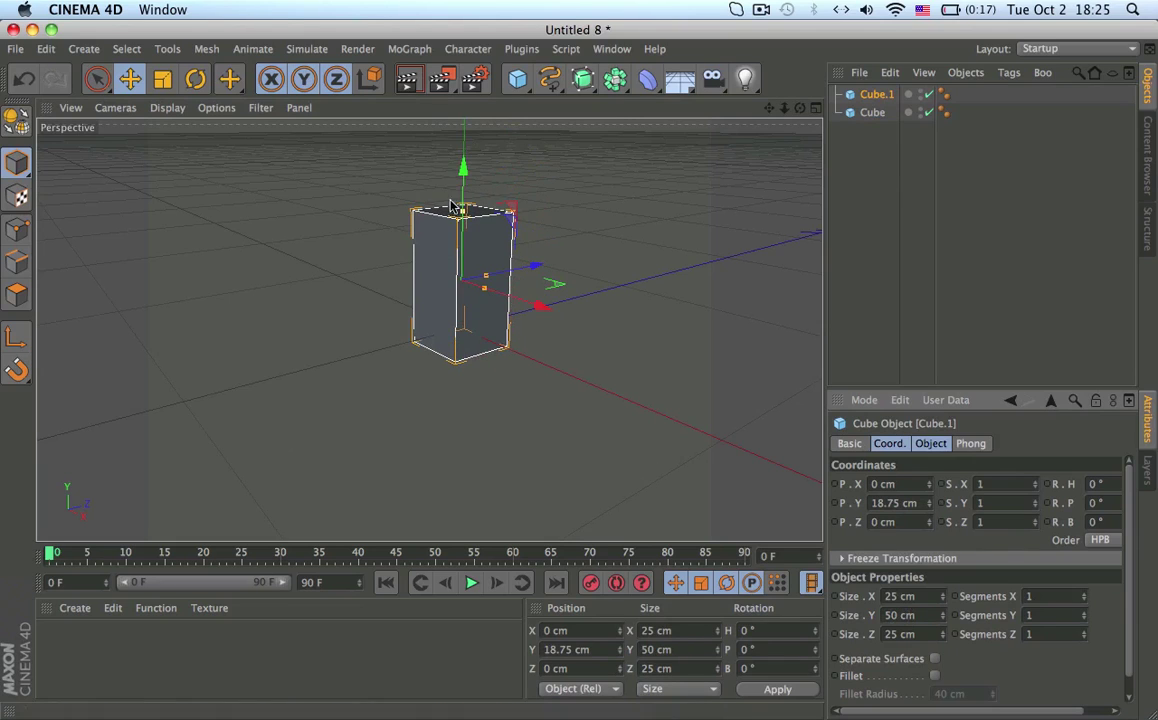
pyautogui.moveTo(462, 178); pyautogui.dragTo(474, 132)
pyautogui.press('super+z')
# Move the original cube up along Y so it slightly overlaps the top of the taller copy, and select both cubes.
pyautogui.click(872, 114)
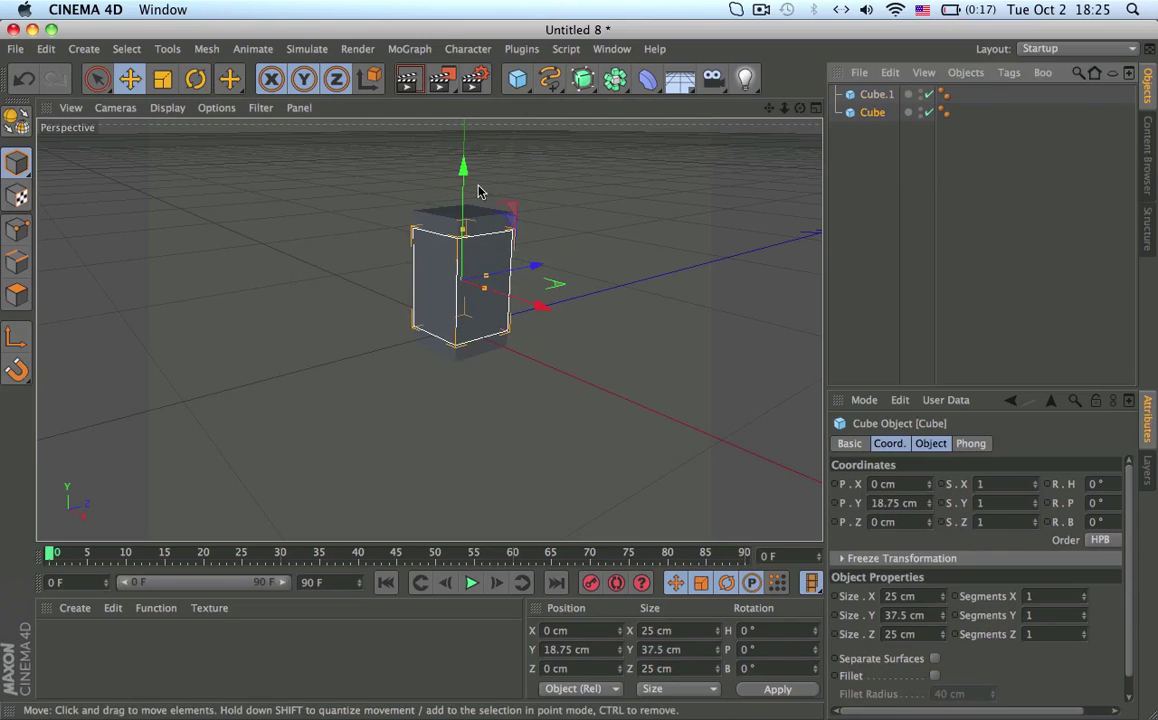
pyautogui.moveTo(463, 183); pyautogui.dragTo(466, 231)
pyautogui.keyDown('alt'); pyautogui.moveTo(511, 294); pyautogui.dragTo(338, 217); pyautogui.keyUp('alt')
pyautogui.keyDown('shift'); pyautogui.click(480, 271); pyautogui.keyUp('shift')
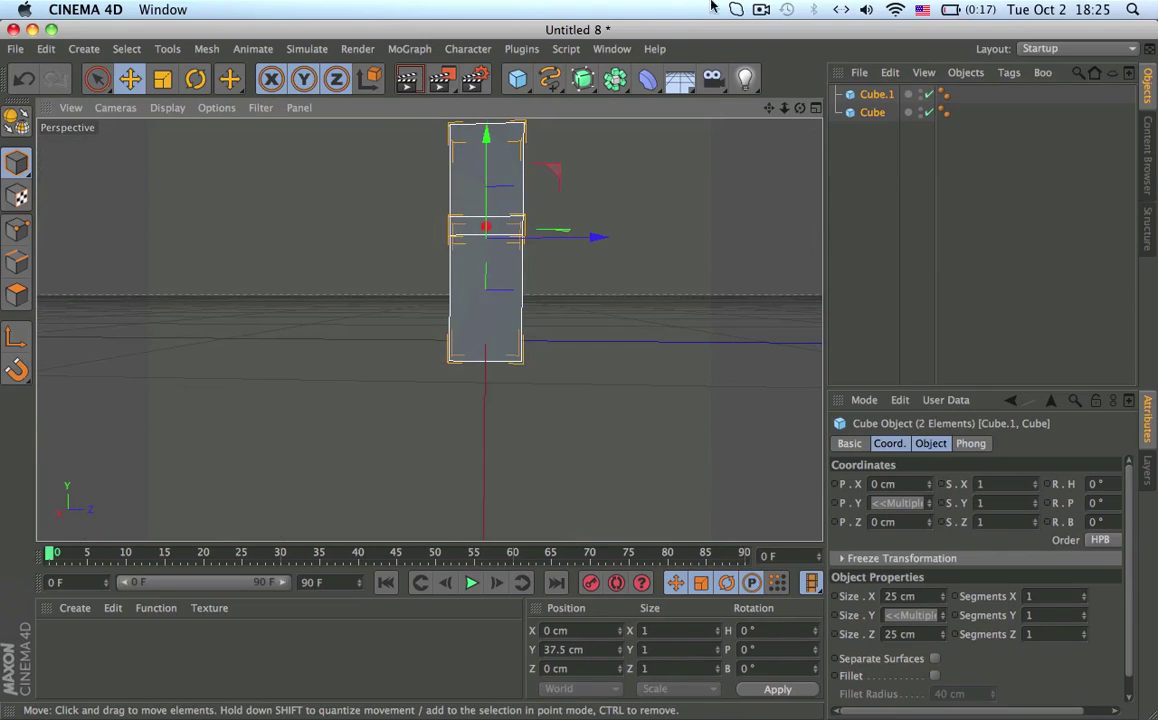
pyautogui.click(781, 5)
pyautogui.click(785, 9)
pyautogui.click(761, 9)
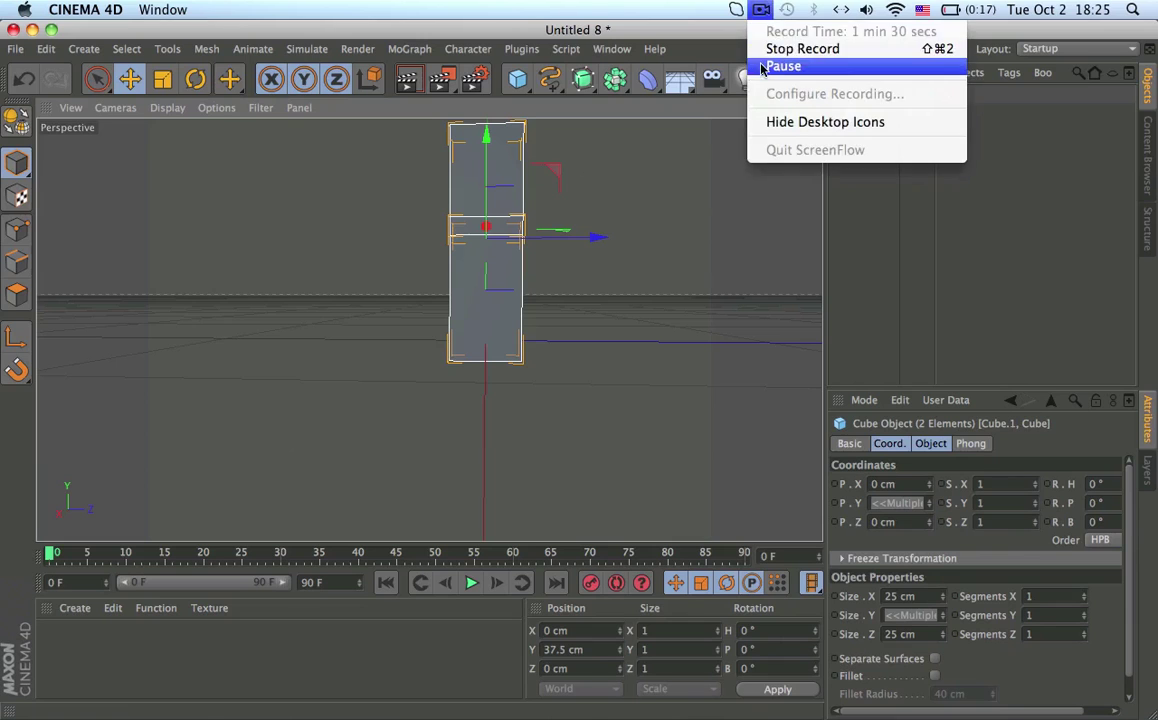
pyautogui.click(786, 70)
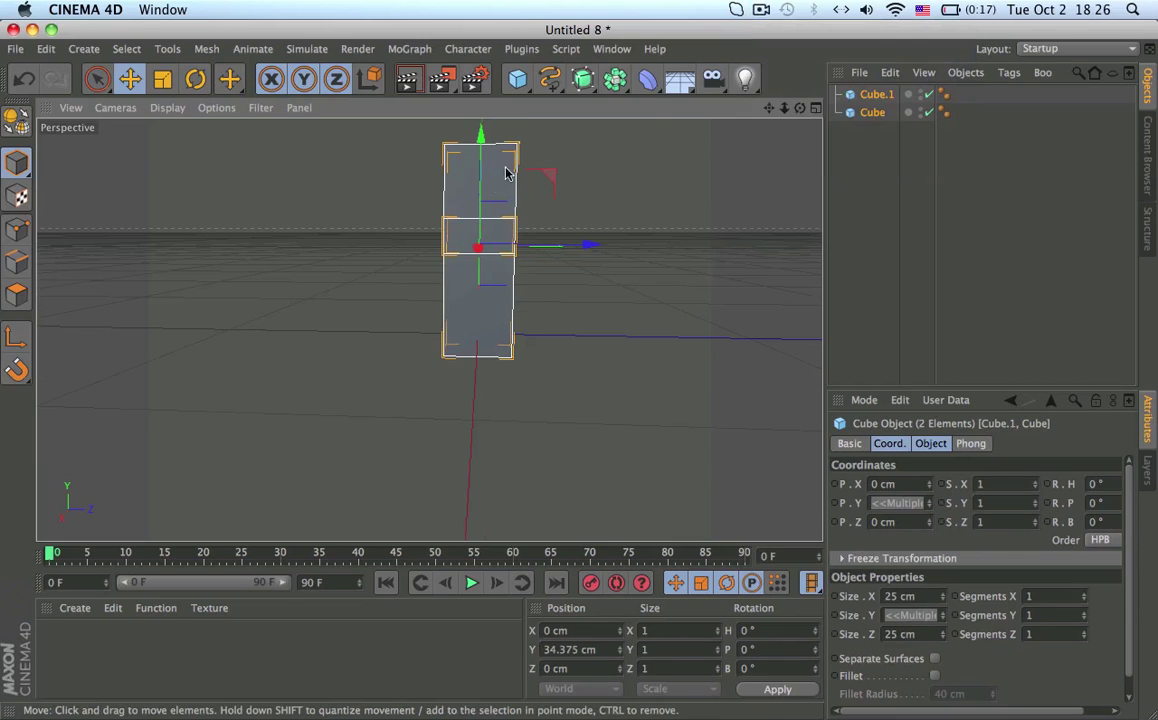
# Examine the section where the two stacked cubes overlap, close up and from a distance.
pyautogui.click(497, 184)
pyautogui.keyDown('shift'); pyautogui.click(507, 319); pyautogui.keyUp('shift')
pyautogui.keyDown('alt'); pyautogui.moveTo(507, 251); pyautogui.dragTo(707, 252, button='right'); pyautogui.keyUp('alt')
pyautogui.keyDown('alt'); pyautogui.moveTo(707, 252); pyautogui.dragTo(468, 240); pyautogui.keyUp('alt')
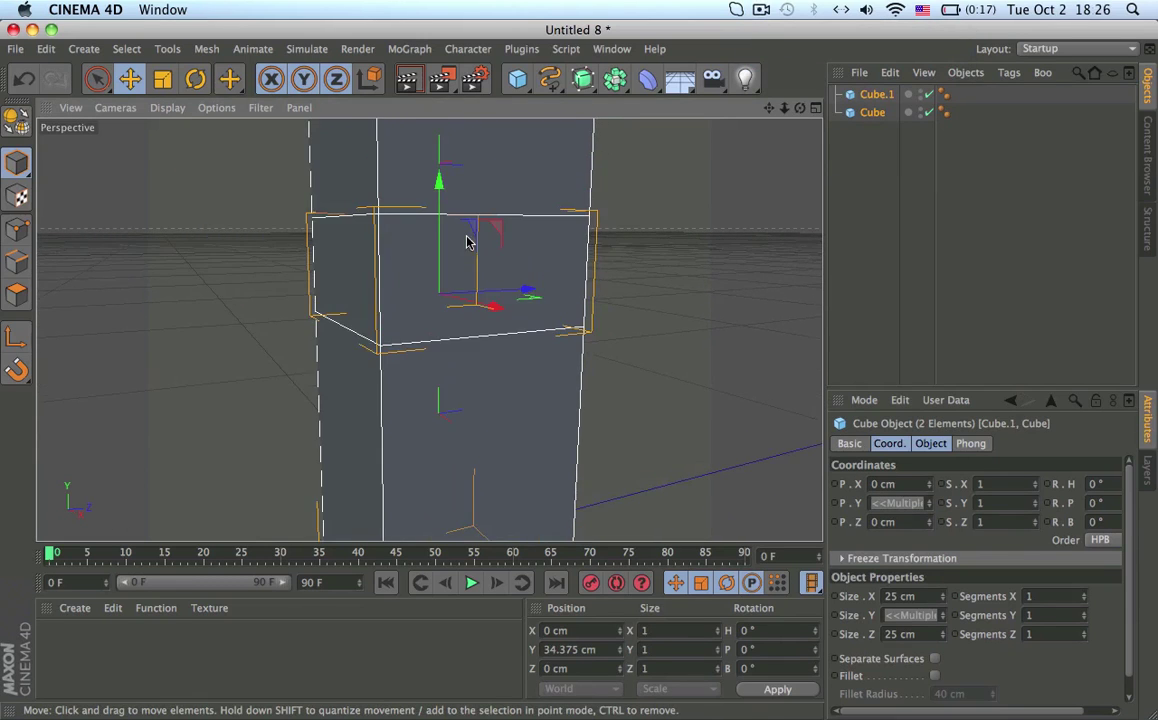
pyautogui.click(483, 206)
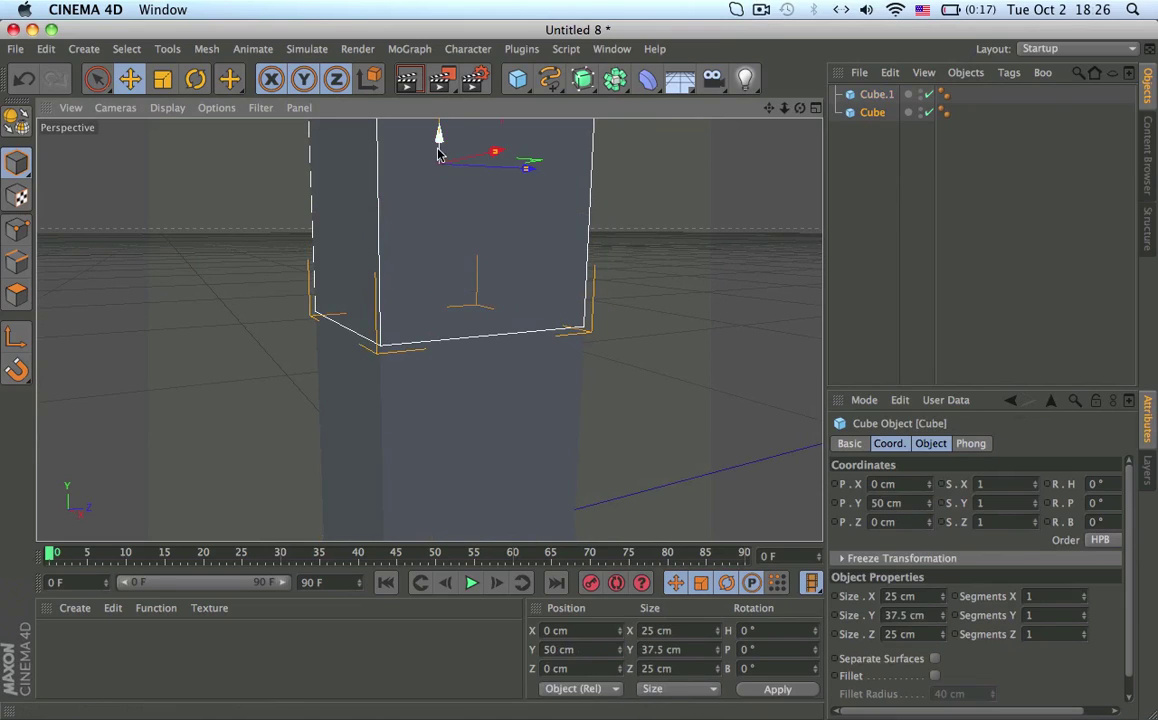
pyautogui.moveTo(438, 147); pyautogui.dragTo(474, 145)
pyautogui.click(645, 215)
pyautogui.scroll(-10, 561, 352)
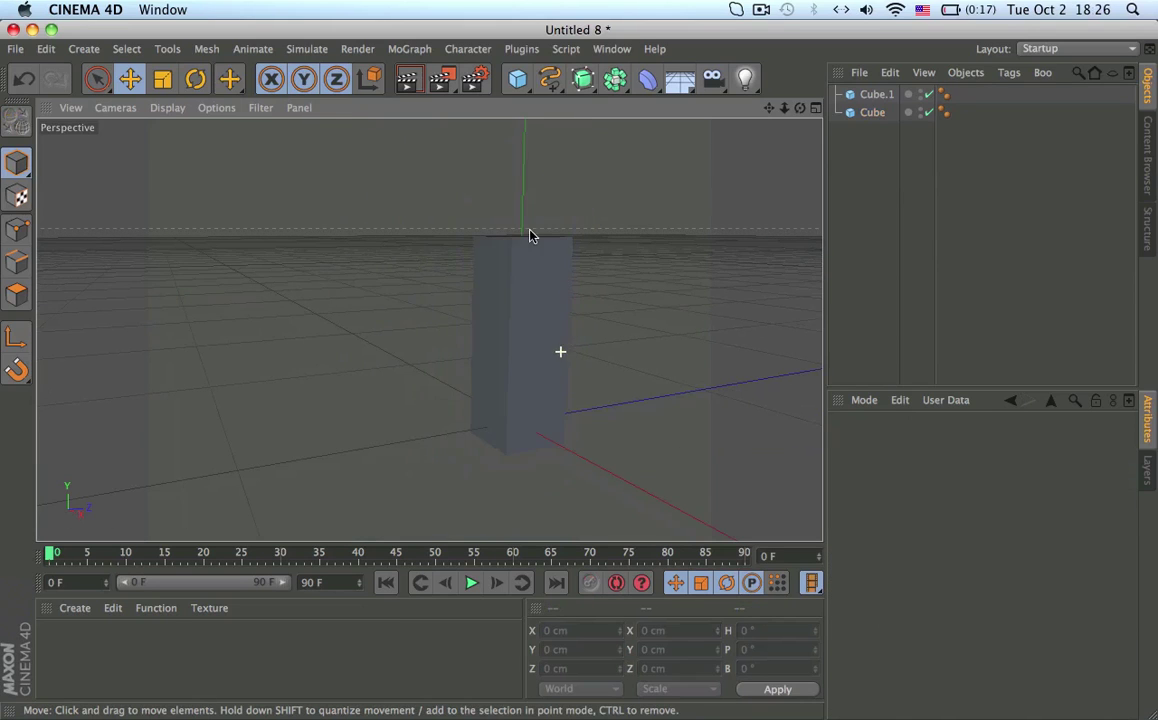
pyautogui.click(533, 316)
pyautogui.keyDown('shift'); pyautogui.click(540, 378); pyautogui.keyUp('shift')
pyautogui.click(452, 325)
pyautogui.keyDown('alt'); pyautogui.moveTo(303, 272); pyautogui.dragTo(148, 236, button='middle'); pyautogui.keyUp('alt')
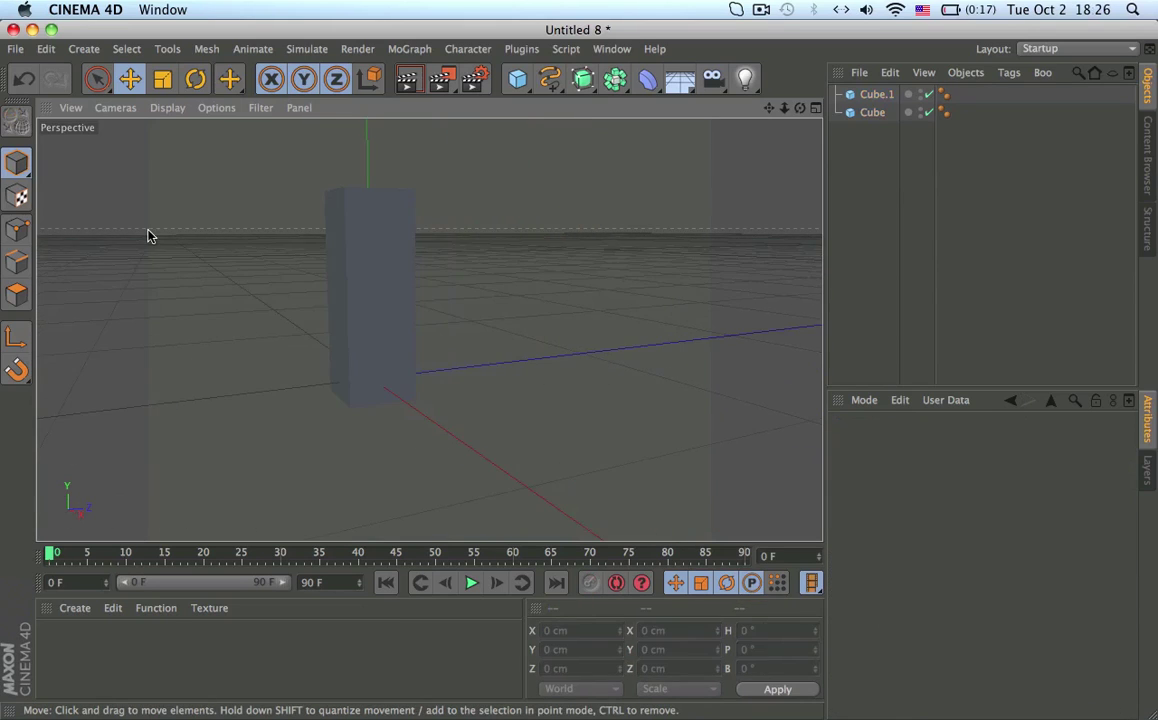
# Select both cubes and convert them to editable polygon objects.
pyautogui.click(882, 95)
pyautogui.keyDown('shift'); pyautogui.click(882, 114); pyautogui.keyUp('shift')
pyautogui.press('c')
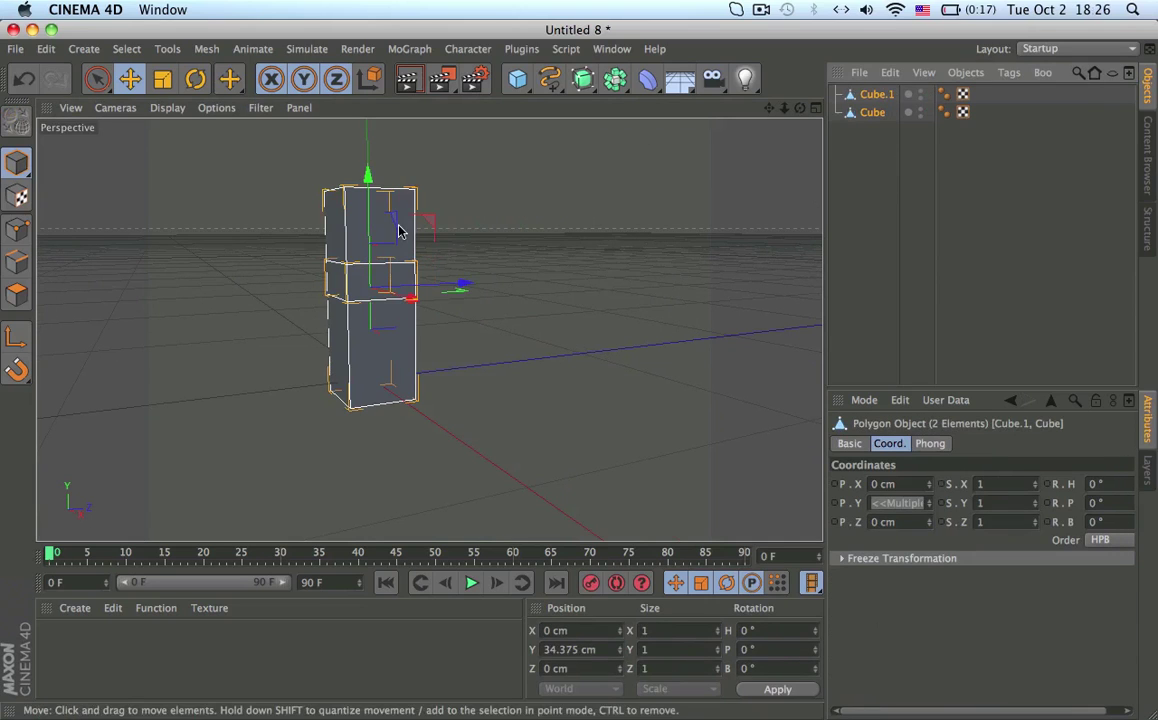
# Create a new material without specular and load jhchar.png from the Characters folder as its color texture.
pyautogui.doubleClick(147, 633)
pyautogui.doubleClick(50, 643)
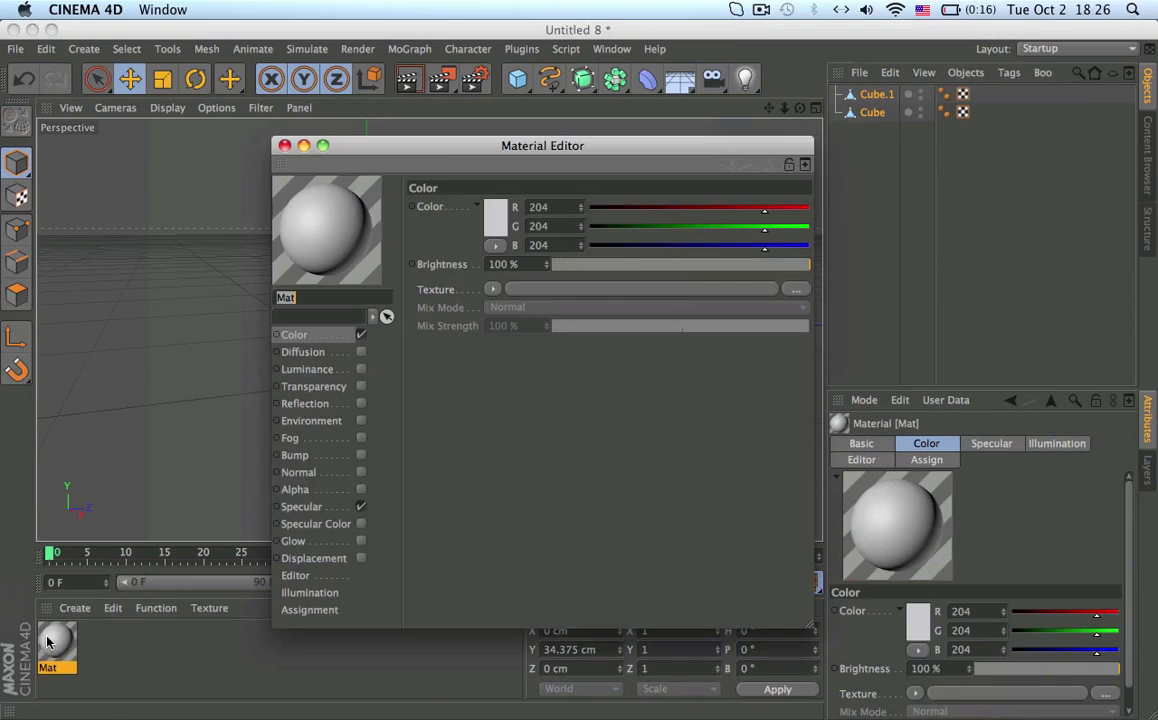
pyautogui.click(563, 289)
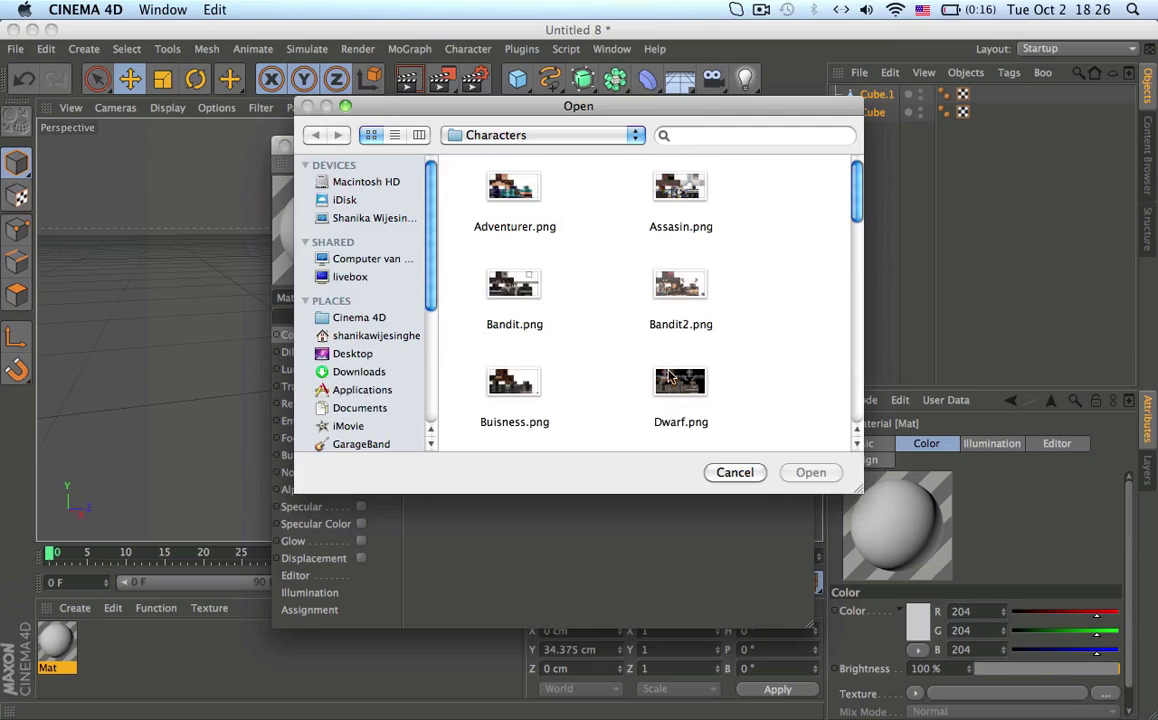
pyautogui.scroll(-3, 668, 376)
pyautogui.scroll(-5, 671, 377)
pyautogui.doubleClick(675, 271)
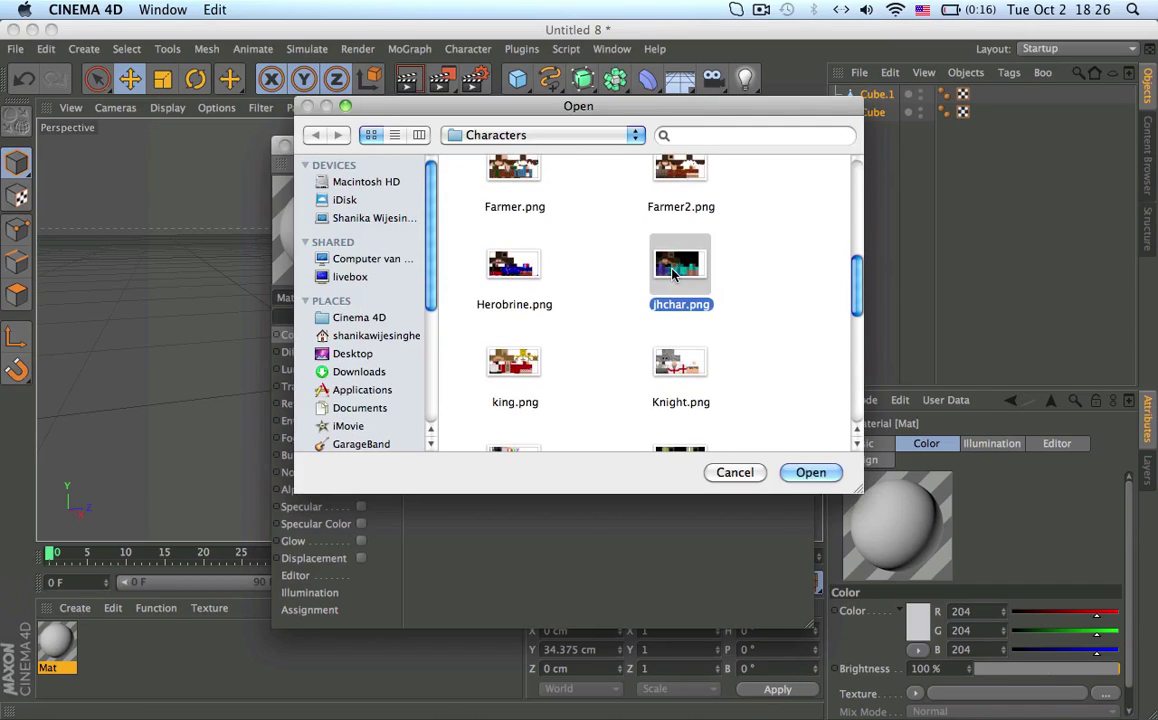
# Set the color texture's sampling to None.
pyautogui.click(630, 273)
pyautogui.click(621, 305)
pyautogui.click(612, 323)
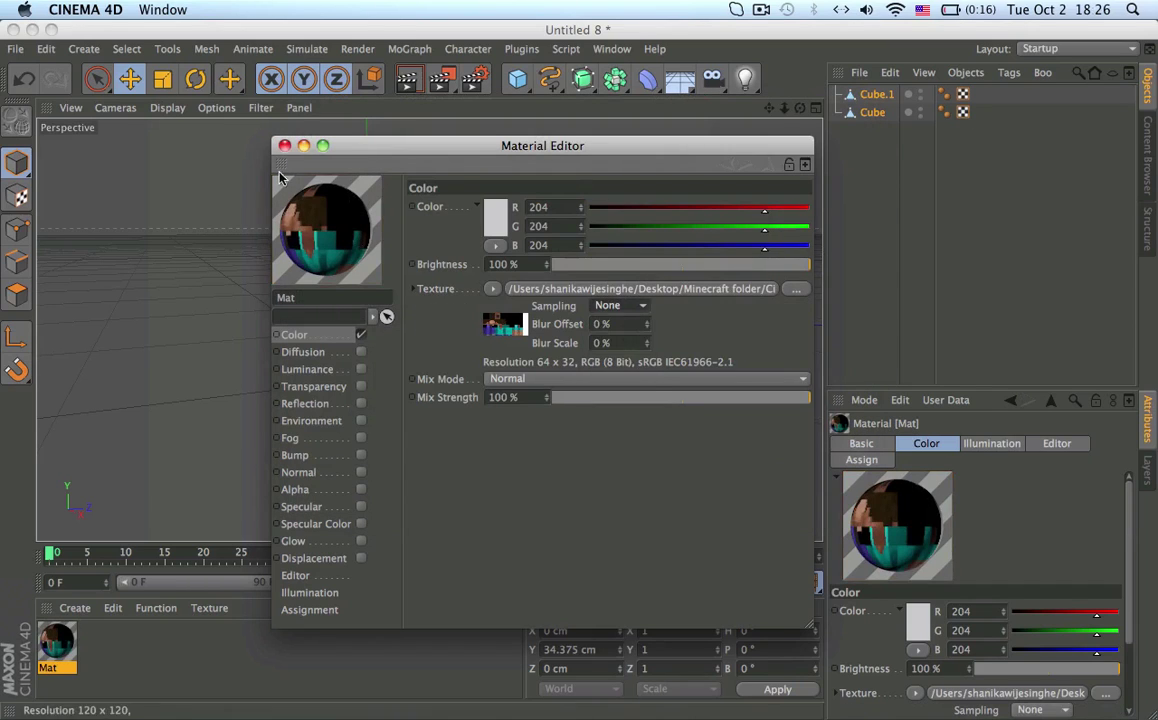
# Close the material's editor window and switch the layout to BP UV Edit.
pyautogui.click(285, 146)
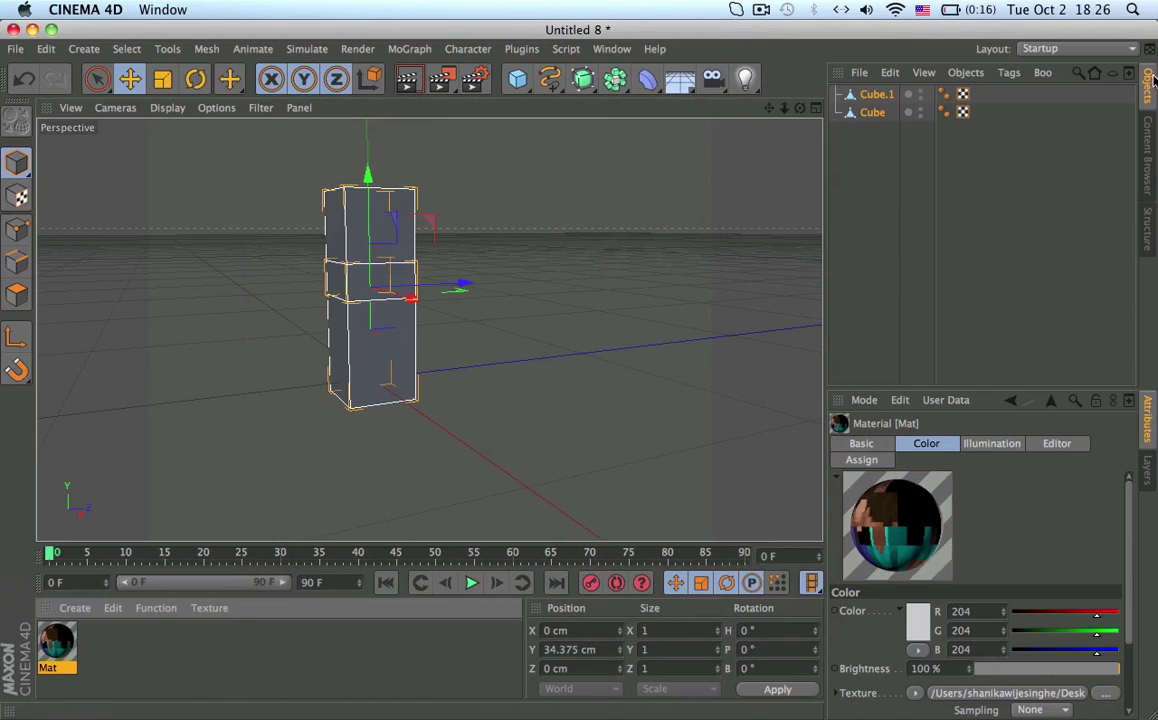
pyautogui.click(1075, 48)
pyautogui.click(975, 97)
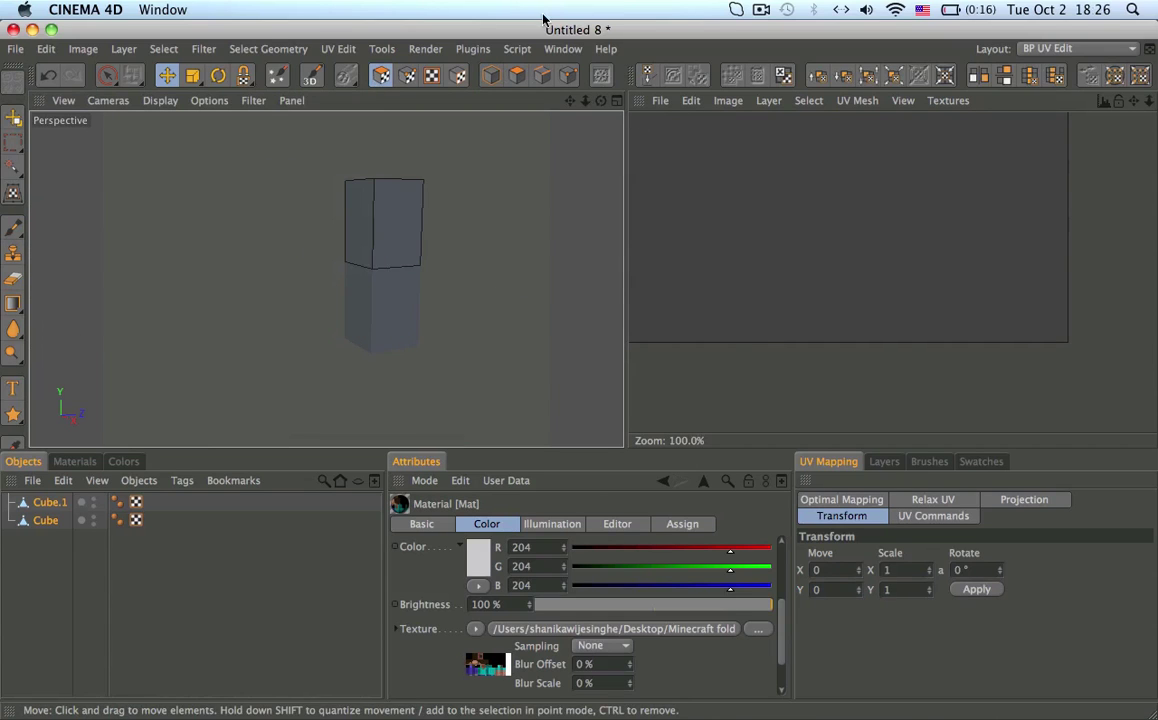
# Select the loop of four side polygons on Cube.1 and enable UV polygon editing.
pyautogui.click(516, 76)
pyautogui.press('u')
pyautogui.press('l')
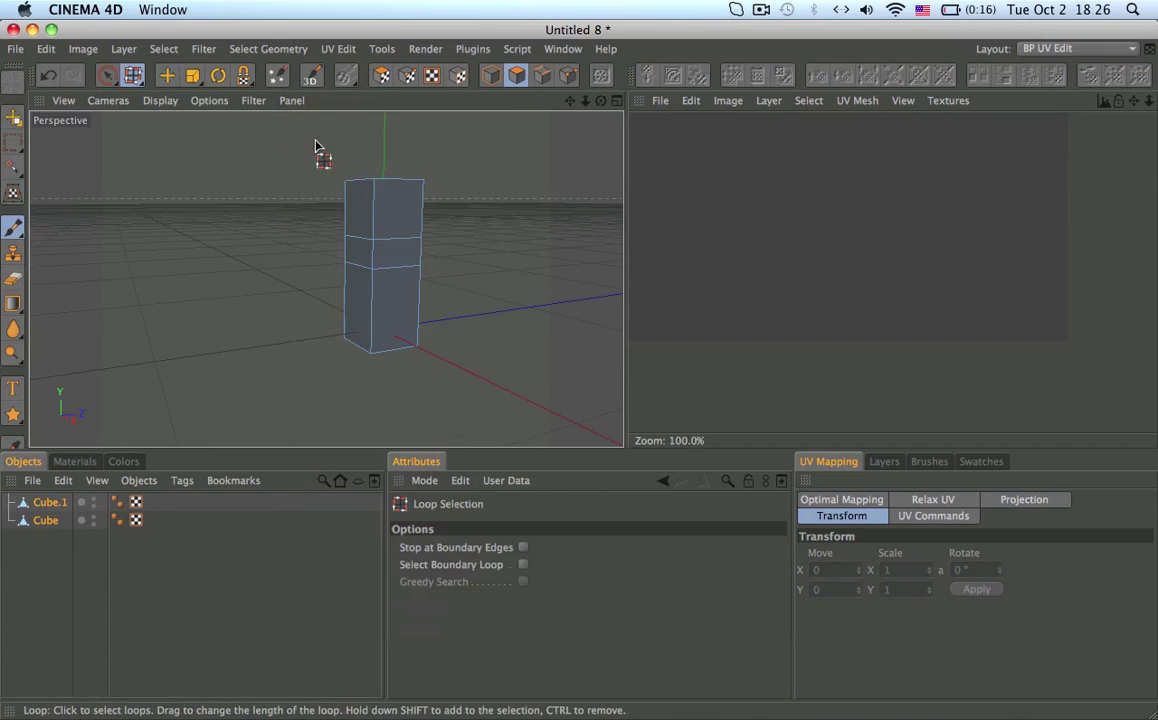
pyautogui.click(47, 504)
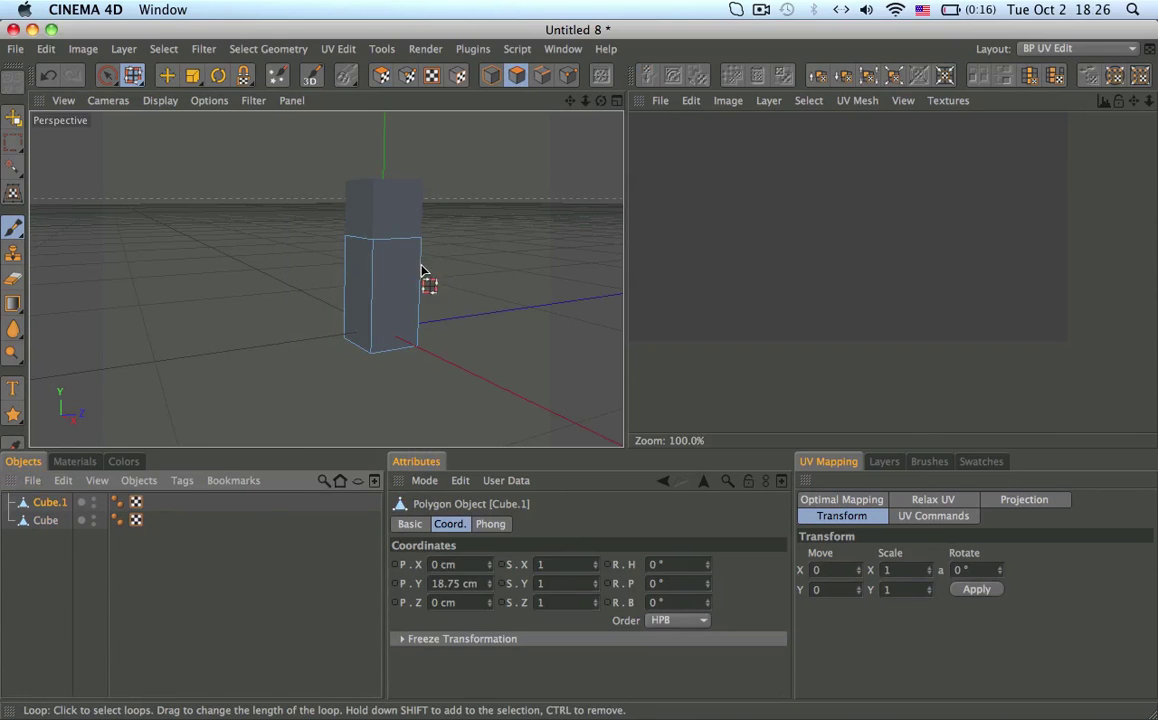
pyautogui.click(371, 293)
pyautogui.click(381, 77)
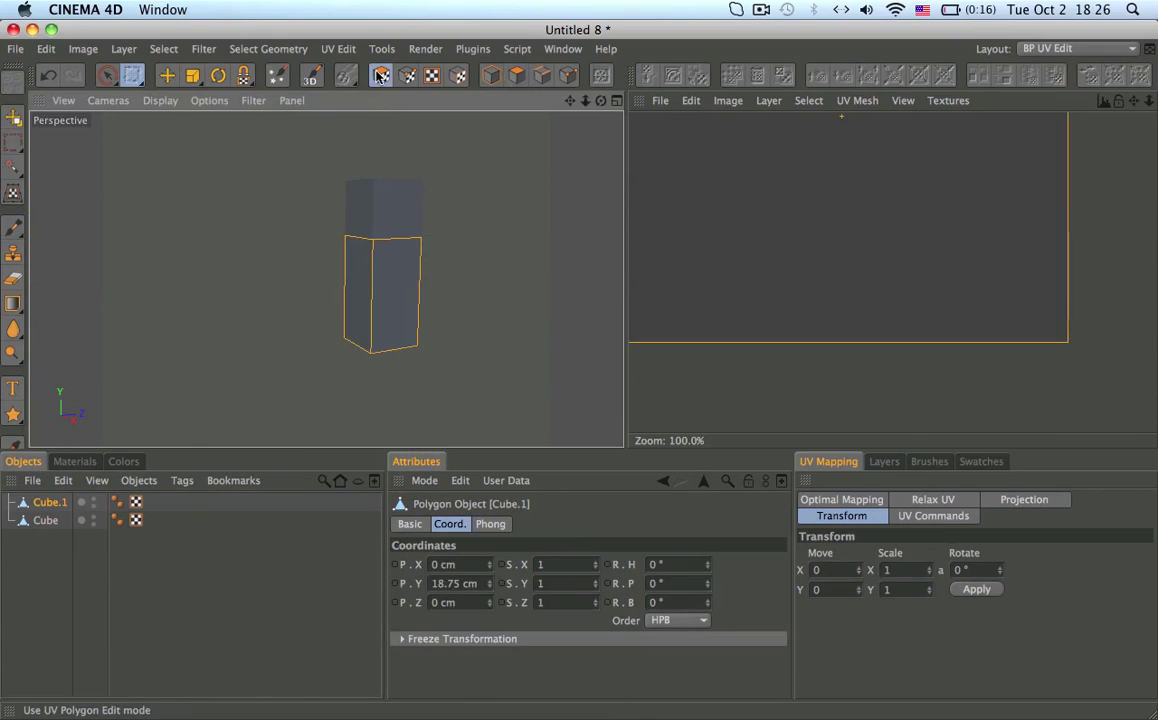
# Load jhchar.png from the Characters folder as the background texture of the UV view.
pyautogui.click(659, 101)
pyautogui.click(669, 147)
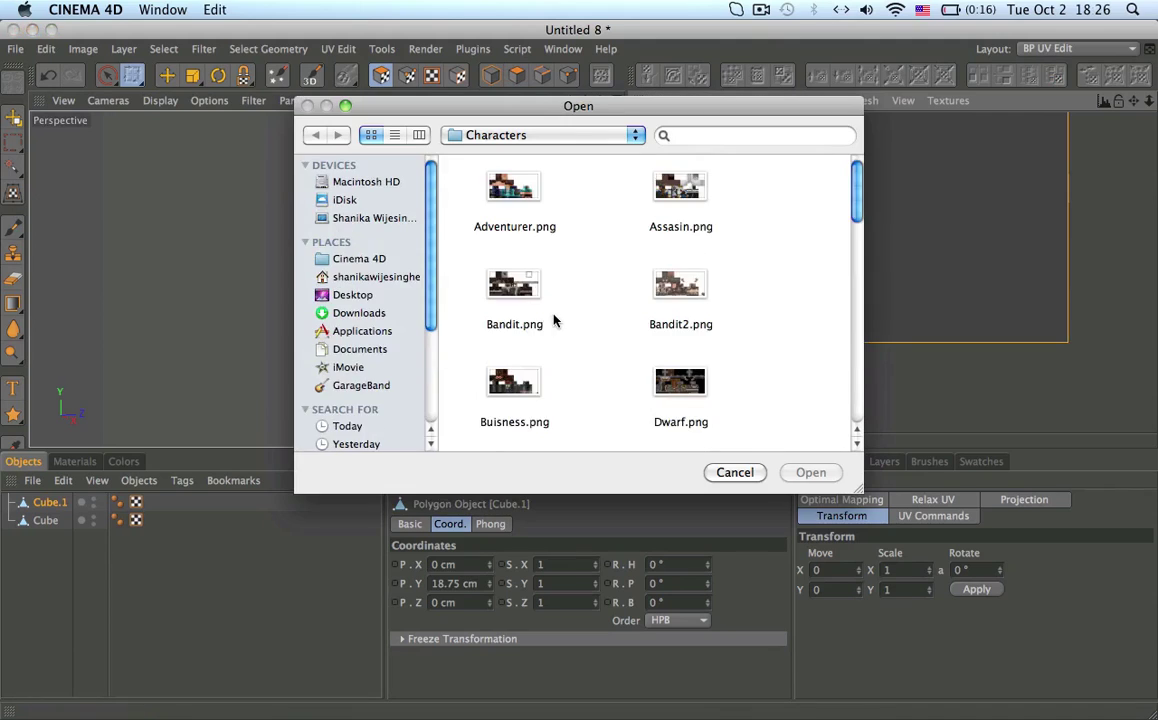
pyautogui.scroll(-5, 656, 266)
pyautogui.scroll(1, 657, 265)
pyautogui.doubleClick(665, 322)
pyautogui.click(741, 275)
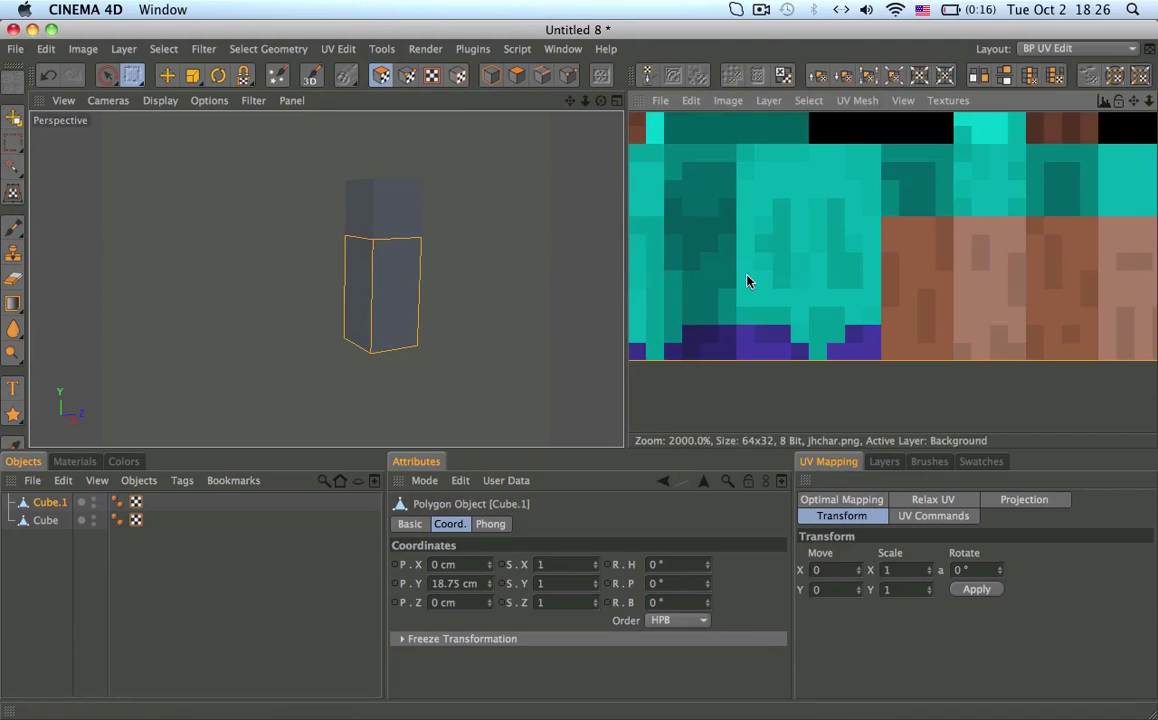
# Check the quantize settings for moving and scaling UVs in the Non-Uniform Scale tool's snapping options.
pyautogui.keyDown('alt'); pyautogui.moveTo(929, 240); pyautogui.dragTo(972, 389, button='middle'); pyautogui.keyUp('alt')
pyautogui.press('t')
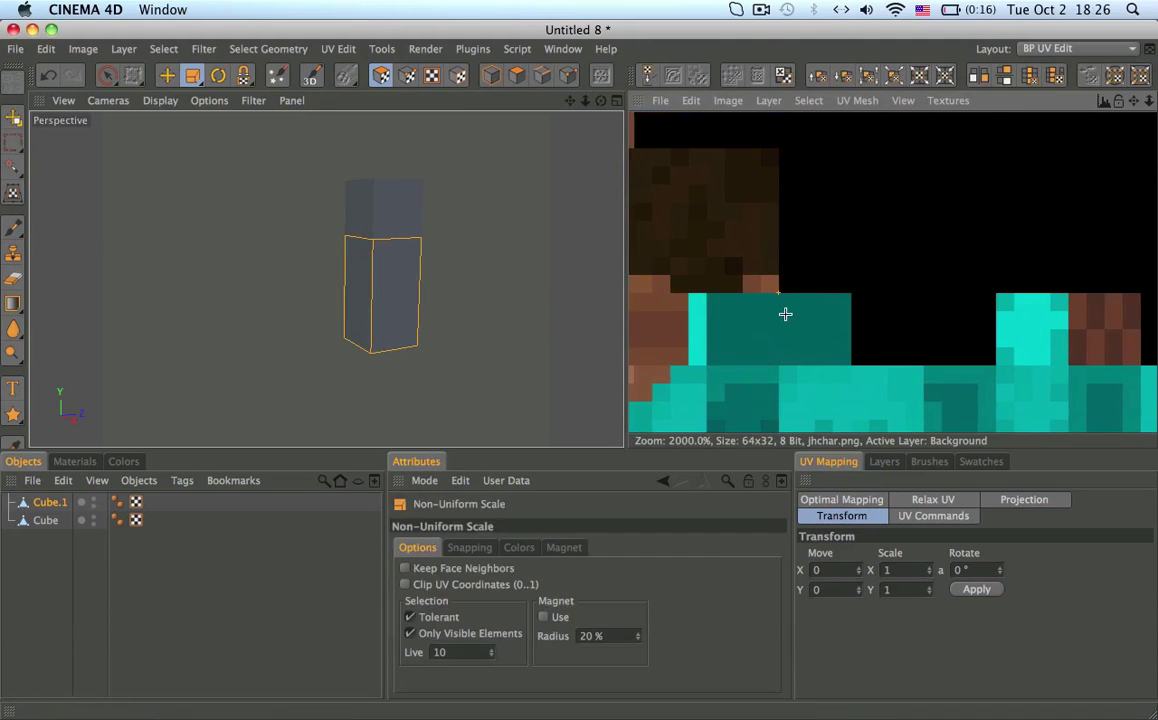
pyautogui.scroll(1, 785, 314)
pyautogui.hscroll(-3, 785, 314)
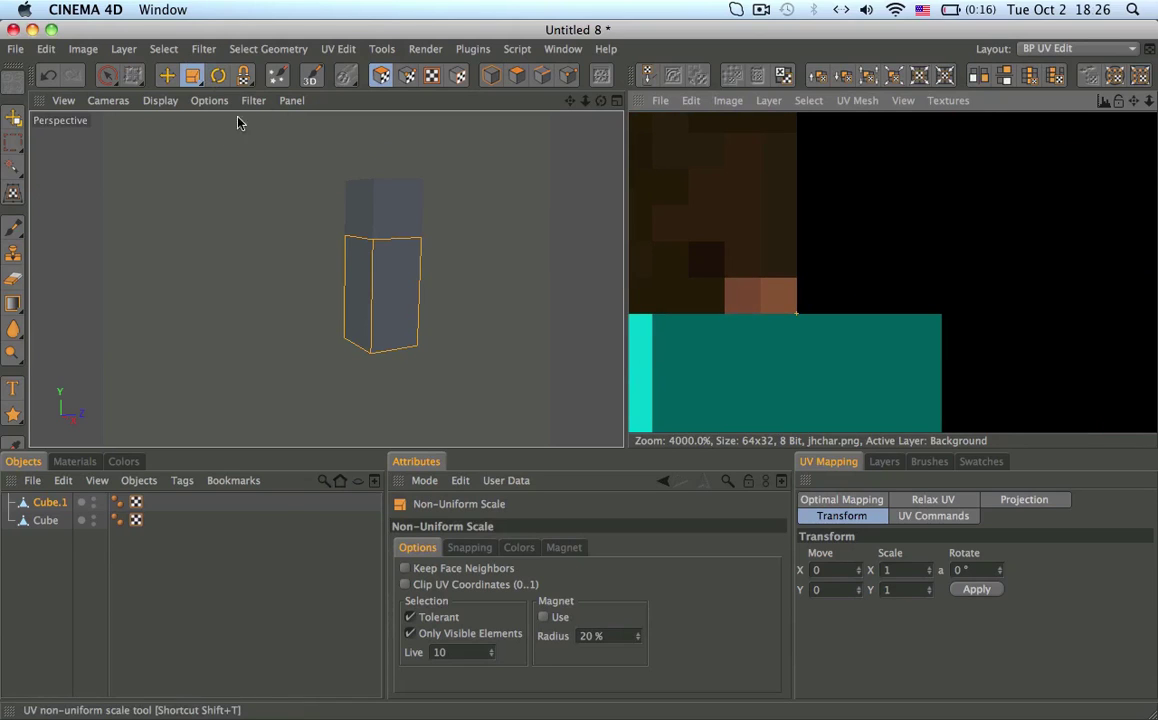
pyautogui.moveTo(194, 77); pyautogui.dragTo(268, 129)
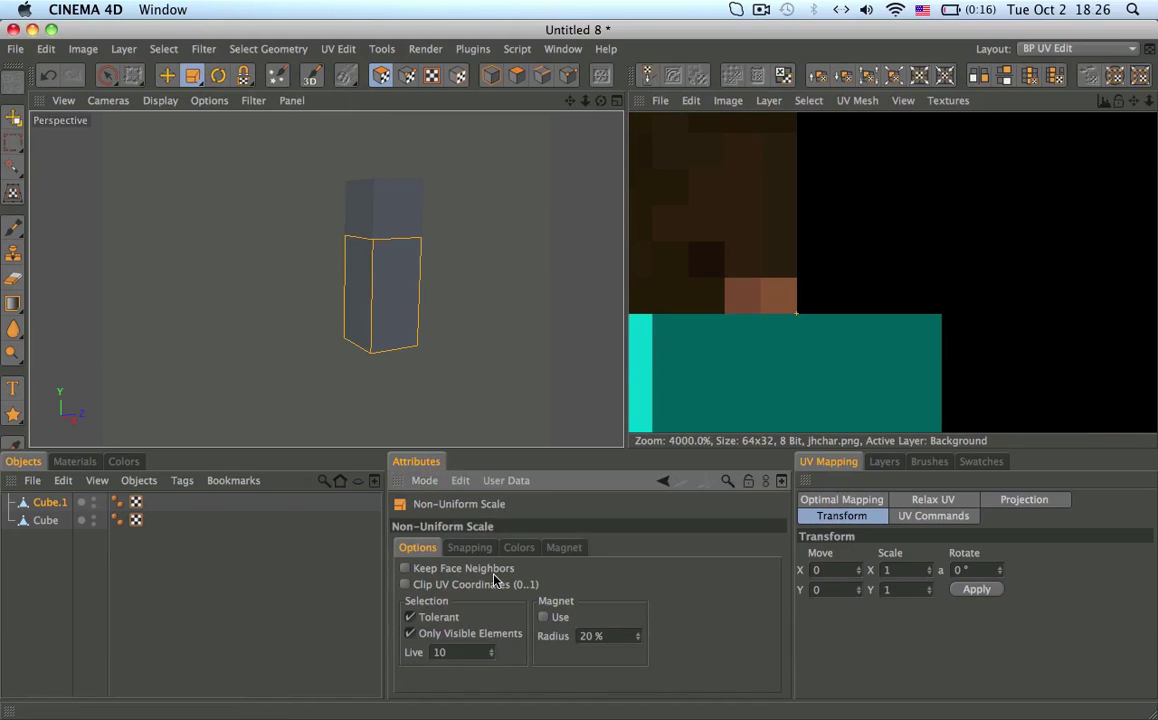
pyautogui.click(469, 547)
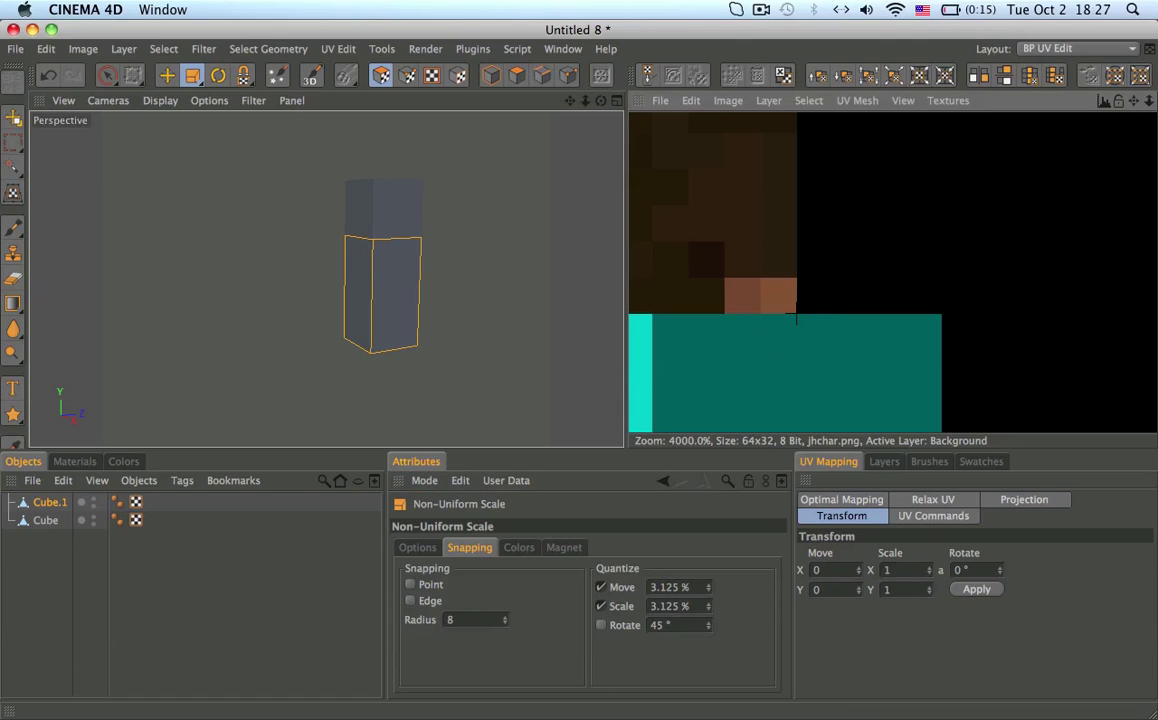
pyautogui.press('super+z')
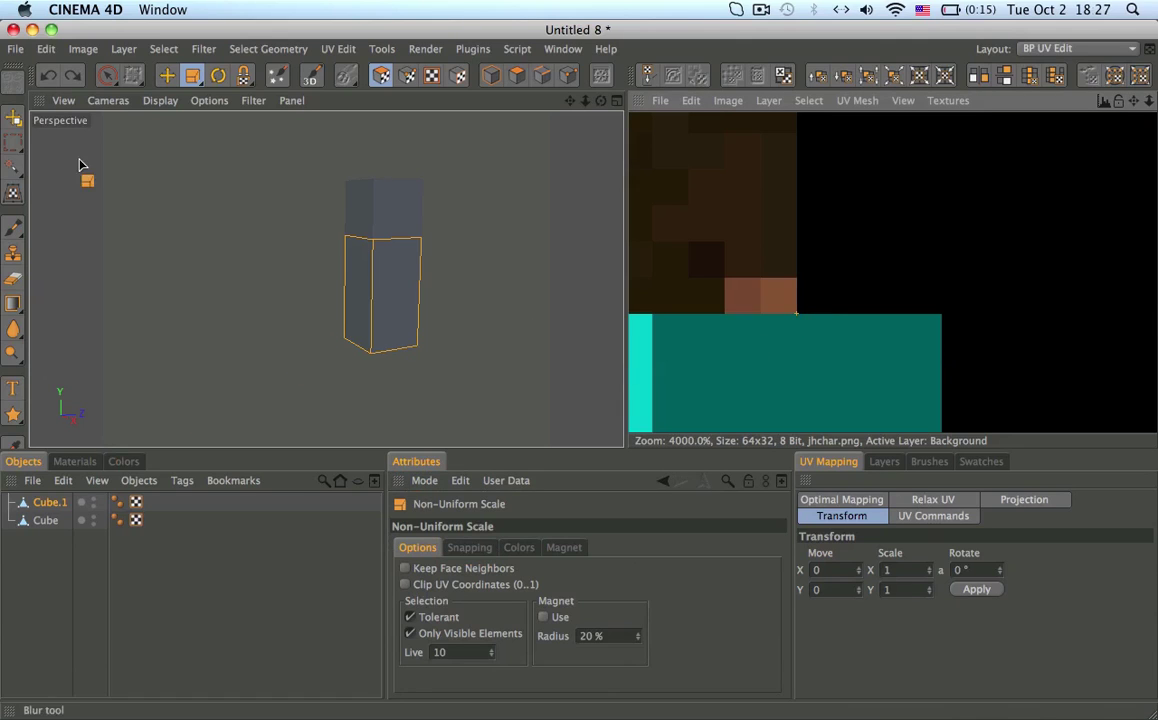
# Apply the Mat material to both the lower and the upper cube in object mode.
pyautogui.click(491, 76)
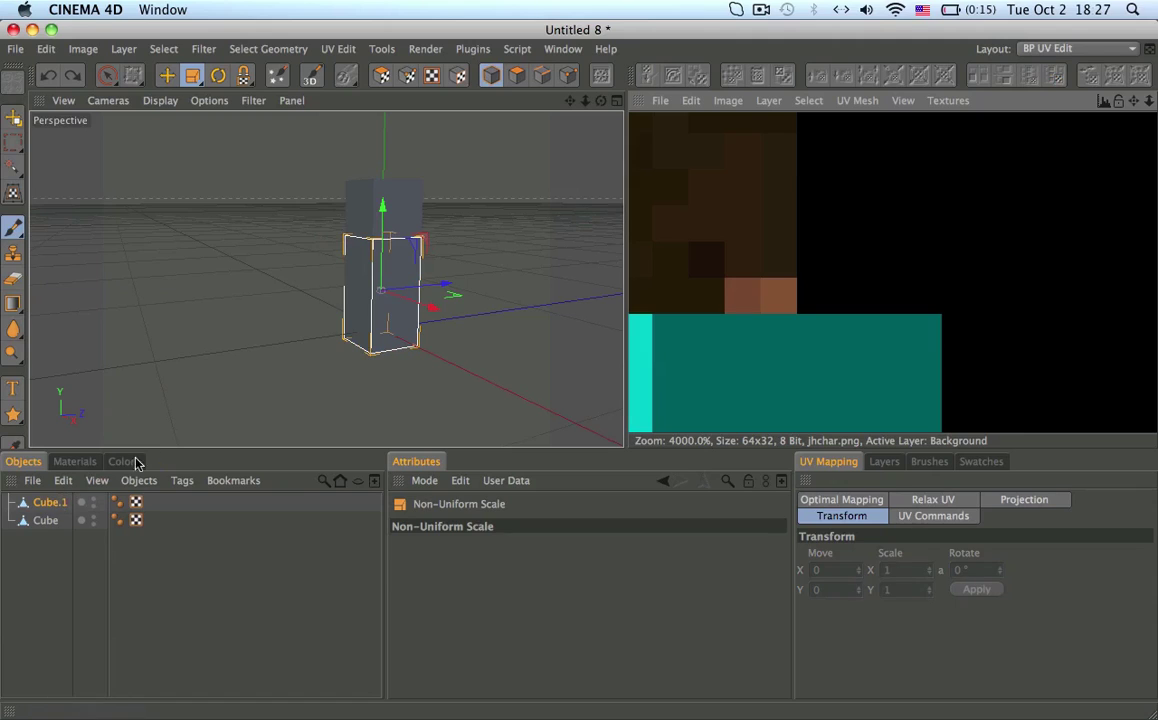
pyautogui.click(75, 461)
pyautogui.moveTo(415, 285); pyautogui.dragTo(415, 288)
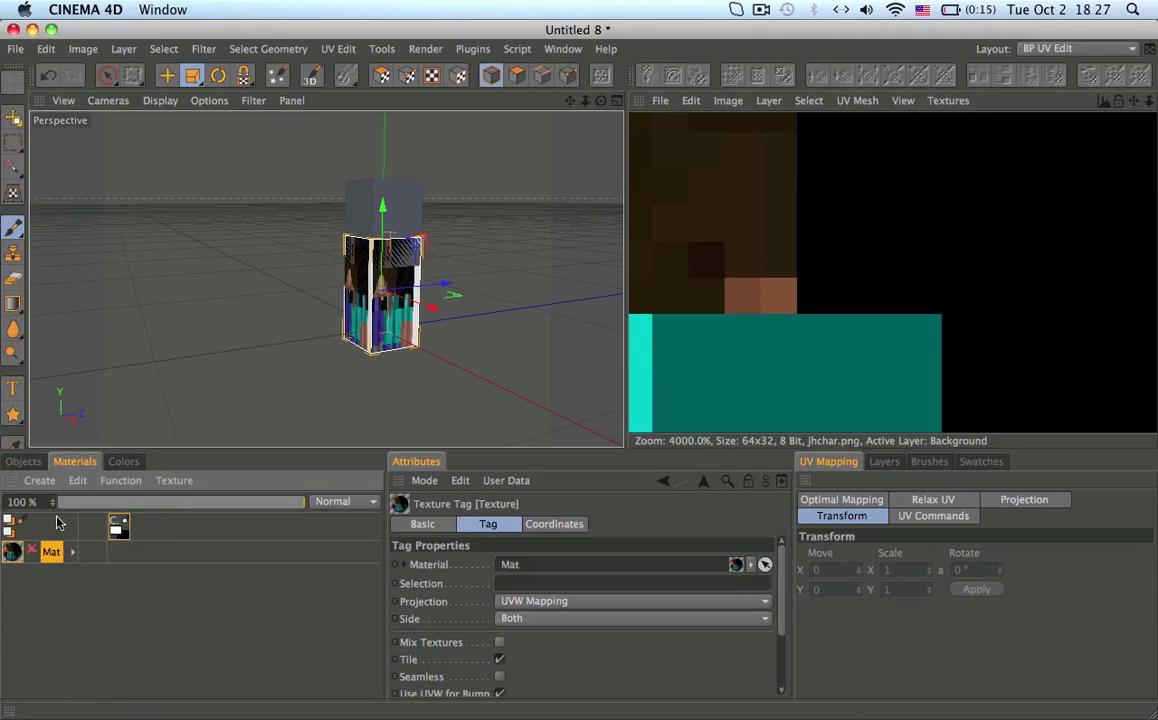
pyautogui.moveTo(19, 545); pyautogui.dragTo(405, 197)
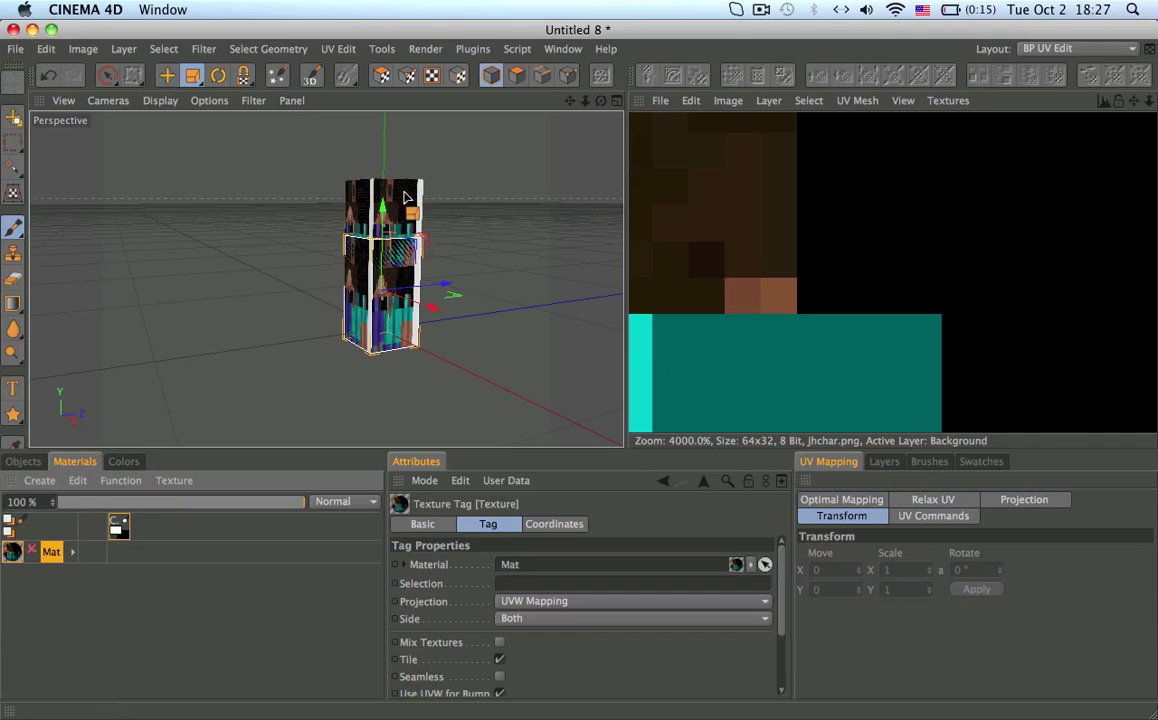
# Scale the UVs of Cube.1's side polygons down to 4 by 8 texture pixels.
pyautogui.click(22, 461)
pyautogui.click(382, 75)
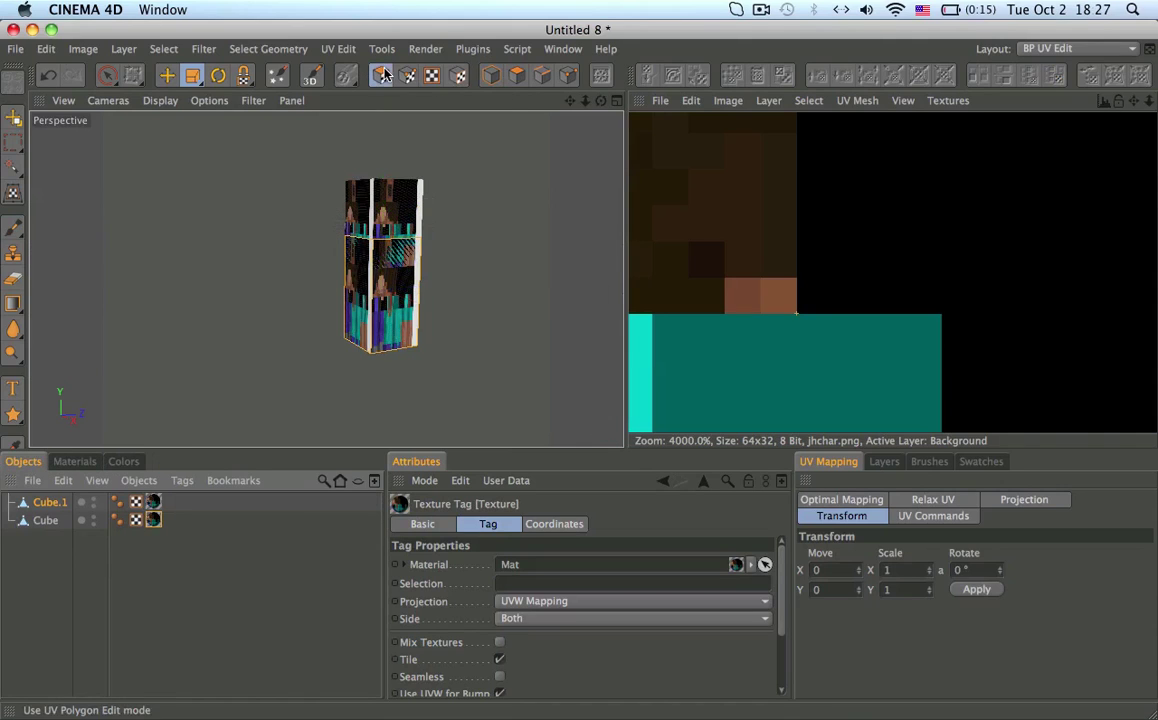
pyautogui.moveTo(797, 314); pyautogui.dragTo(797, 314)
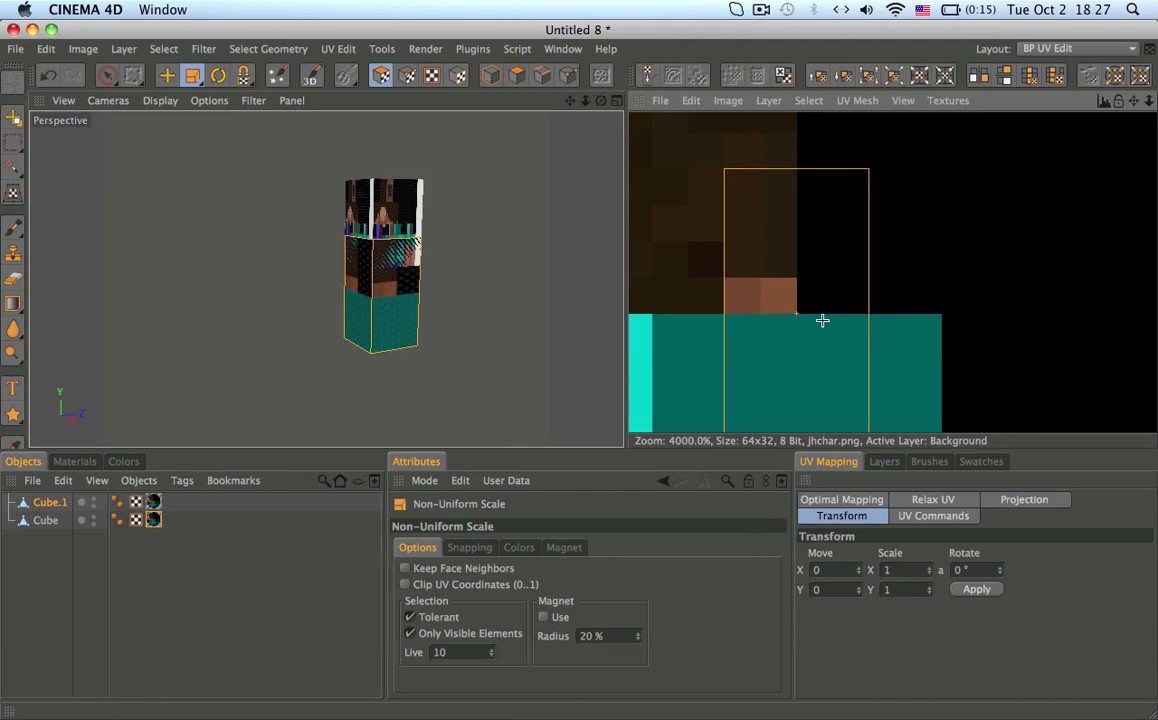
pyautogui.scroll(3, 396, 236)
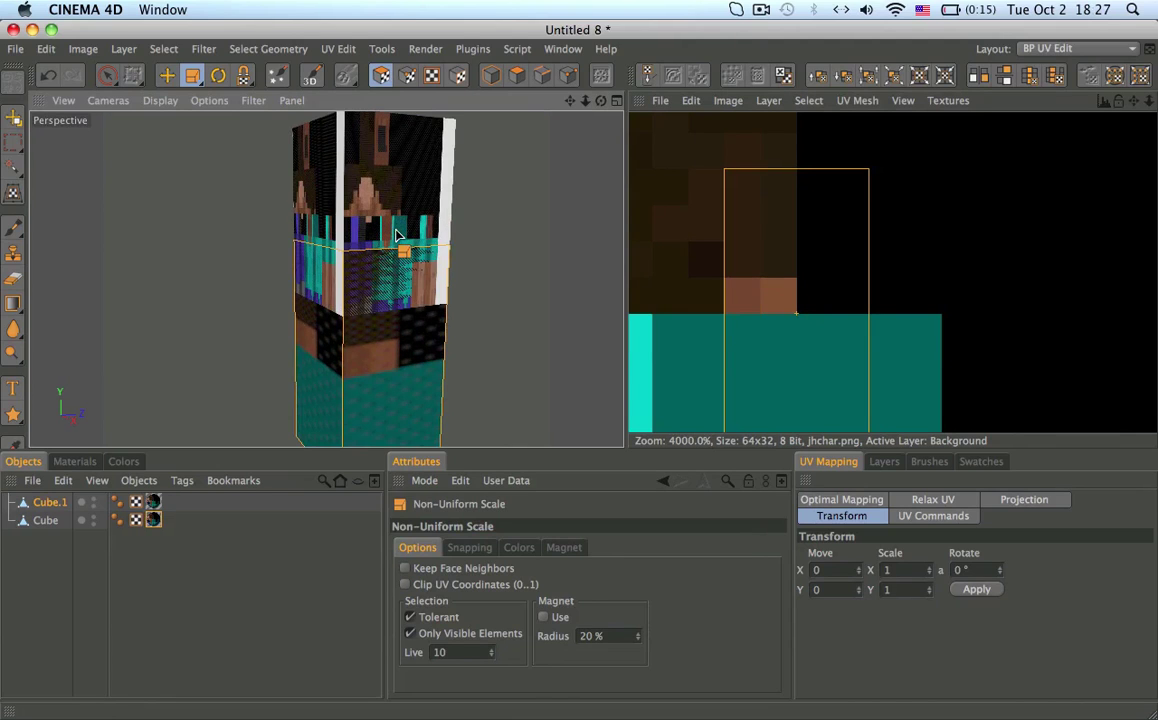
pyautogui.scroll(-3, 396, 234)
pyautogui.keyDown('alt'); pyautogui.moveTo(736, 264); pyautogui.dragTo(646, 154, button='middle'); pyautogui.keyUp('alt')
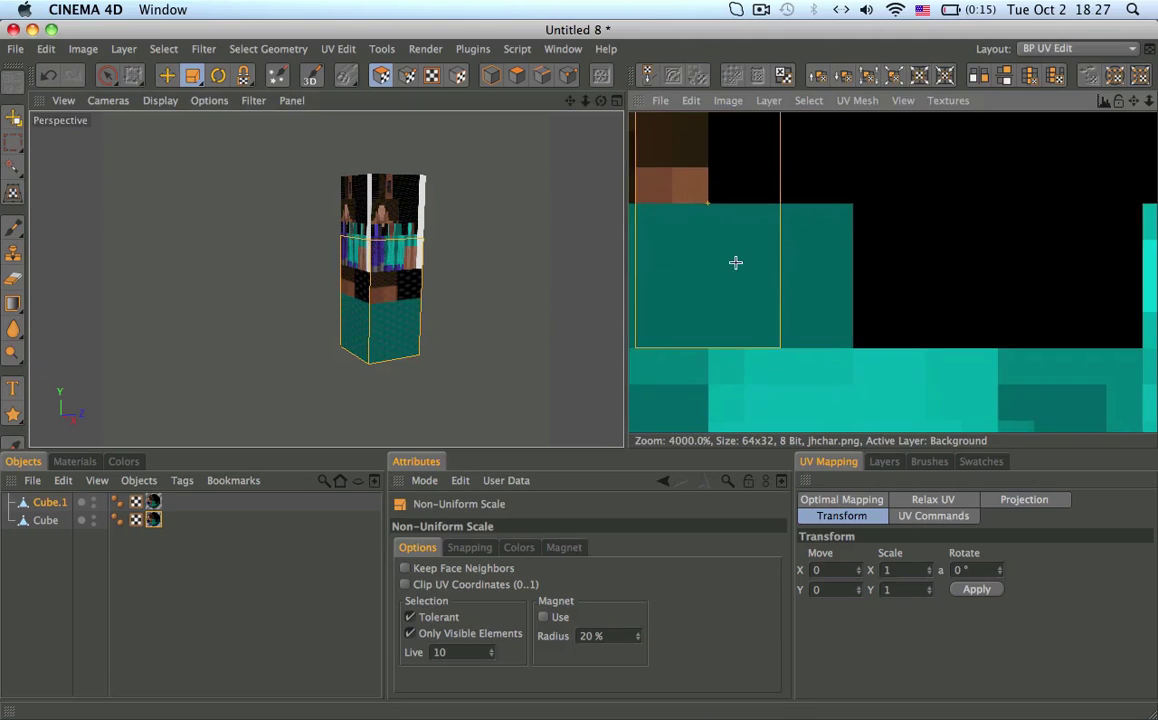
# Move Cube.1's side UVs onto the first brown column of the arm texture, directly below the turquoise sleeve.
pyautogui.press('e')
pyautogui.moveTo(736, 264); pyautogui.dragTo(882, 410)
pyautogui.keyDown('alt'); pyautogui.moveTo(882, 410); pyautogui.dragTo(758, 229, button='middle'); pyautogui.keyUp('alt')
pyautogui.press('e')
pyautogui.moveTo(758, 229); pyautogui.dragTo(904, 335)
pyautogui.keyDown('alt'); pyautogui.moveTo(629, 370); pyautogui.dragTo(533, 214, button='middle'); pyautogui.keyUp('alt')
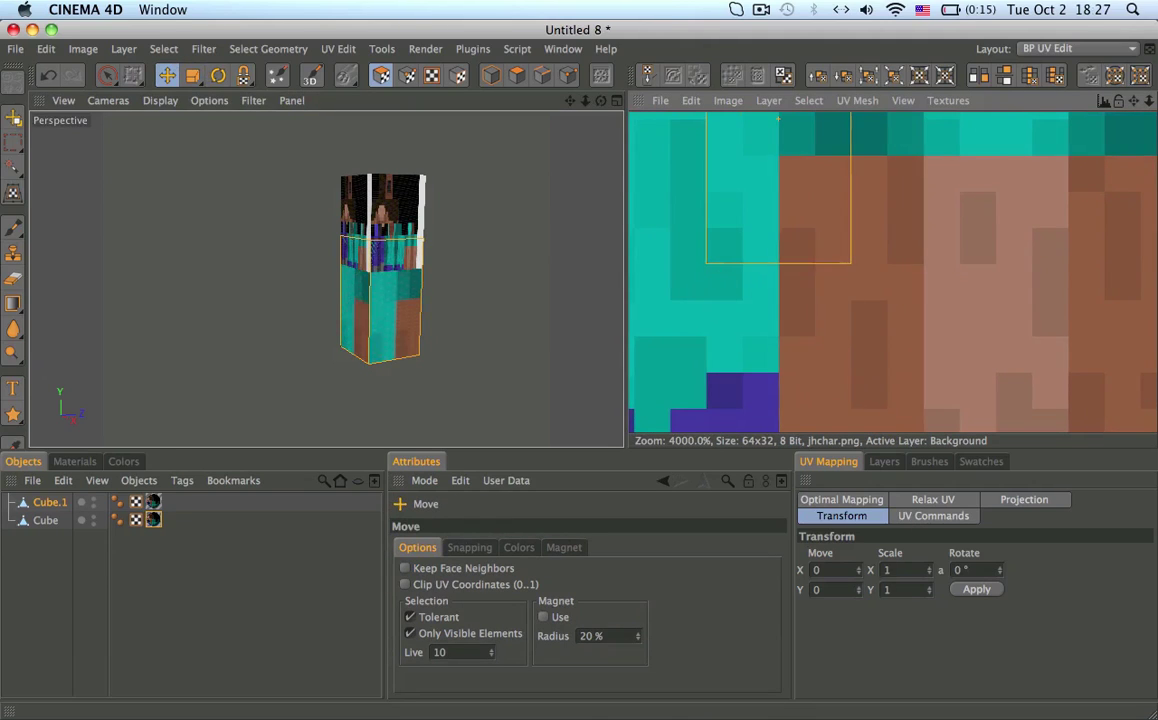
pyautogui.moveTo(778, 119); pyautogui.dragTo(851, 300)
# Shift Cube.1's side UVs onto the pale second arm column and place one side face on the brown third column.
pyautogui.keyDown('alt'); pyautogui.moveTo(340, 267); pyautogui.dragTo(448, 274); pyautogui.keyUp('alt')
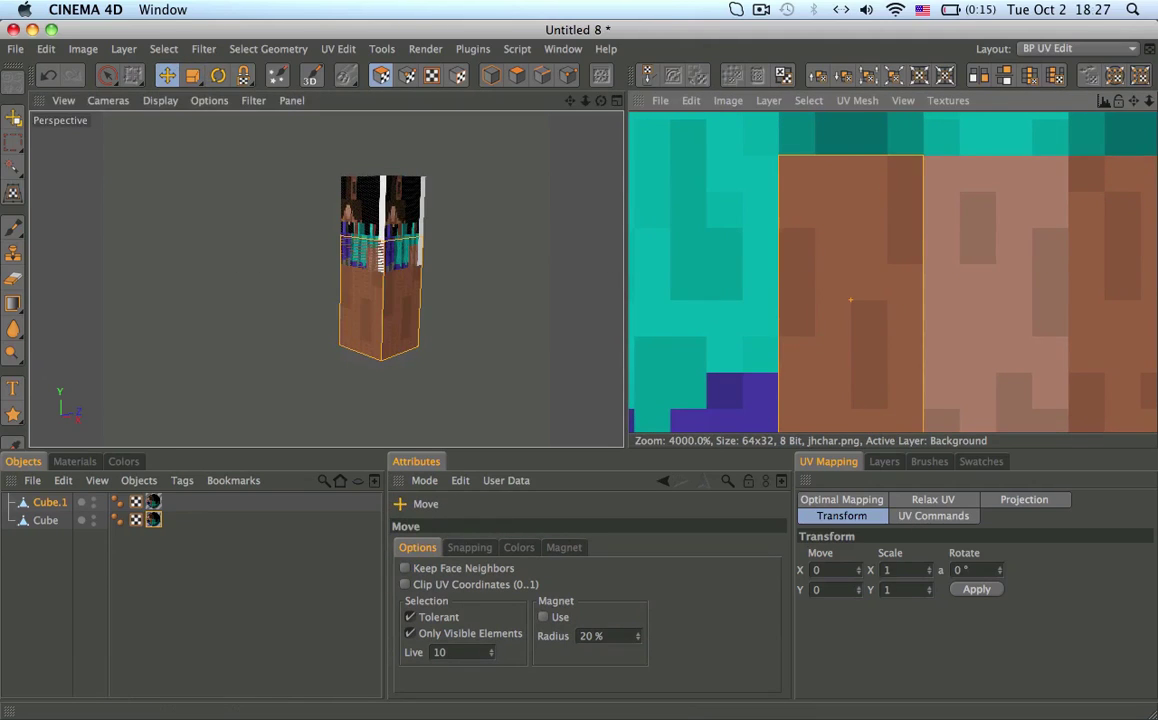
pyautogui.moveTo(851, 300); pyautogui.dragTo(1140, 264)
pyautogui.click(416, 316)
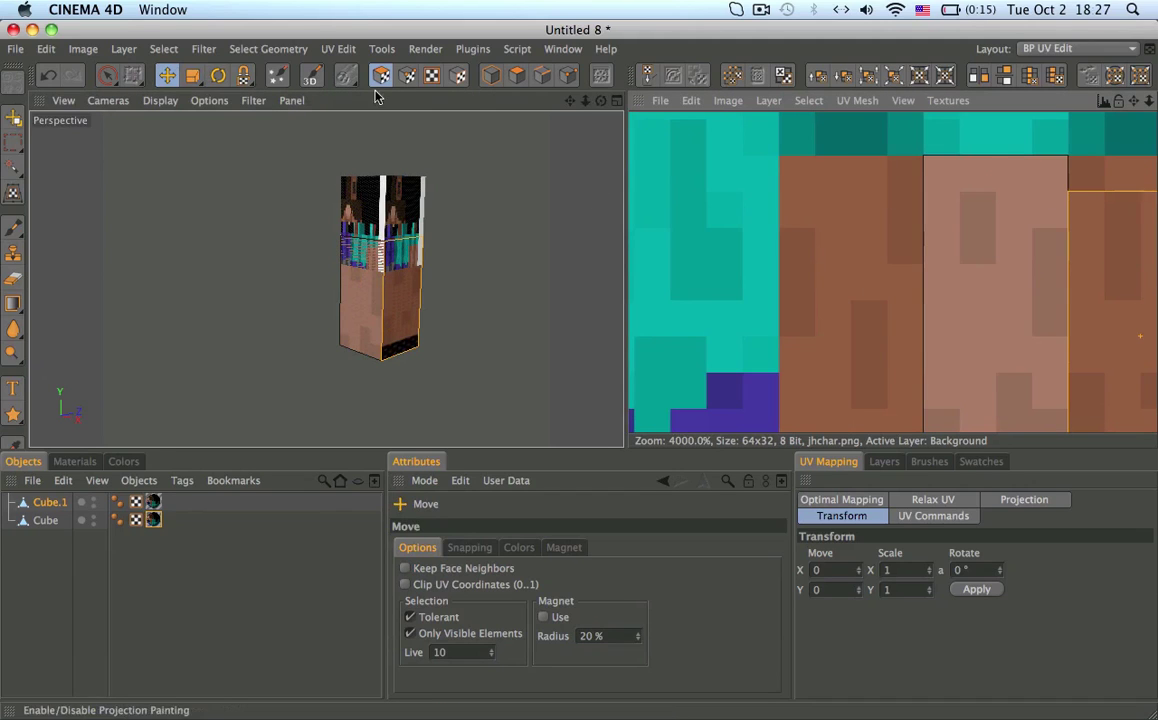
pyautogui.click(489, 78)
pyautogui.press('super+z')
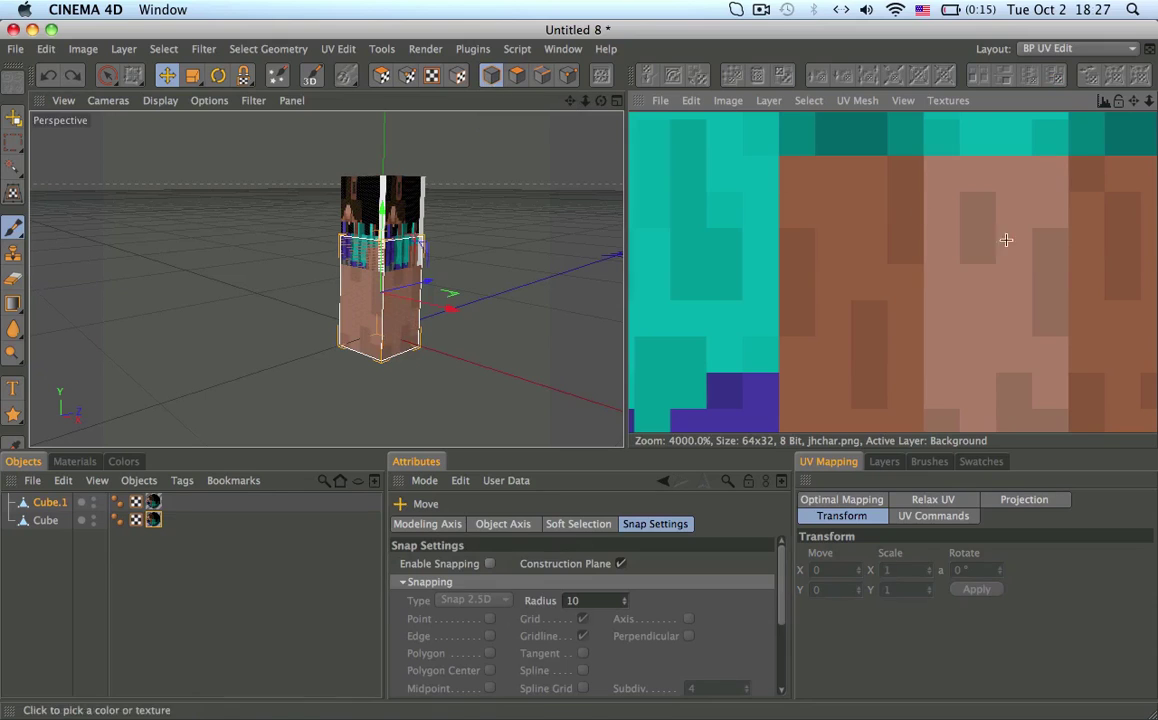
pyautogui.click(378, 84)
pyautogui.moveTo(856, 316); pyautogui.dragTo(977, 320)
# Move one further side face's UV onto the pale fourth arm column and another's onto the brown first column.
pyautogui.keyDown('alt'); pyautogui.moveTo(486, 289); pyautogui.dragTo(80, 262); pyautogui.keyUp('alt')
pyautogui.click(331, 320)
pyautogui.keyDown('alt'); pyautogui.moveTo(1060, 217); pyautogui.dragTo(871, 225, button='middle'); pyautogui.keyUp('alt')
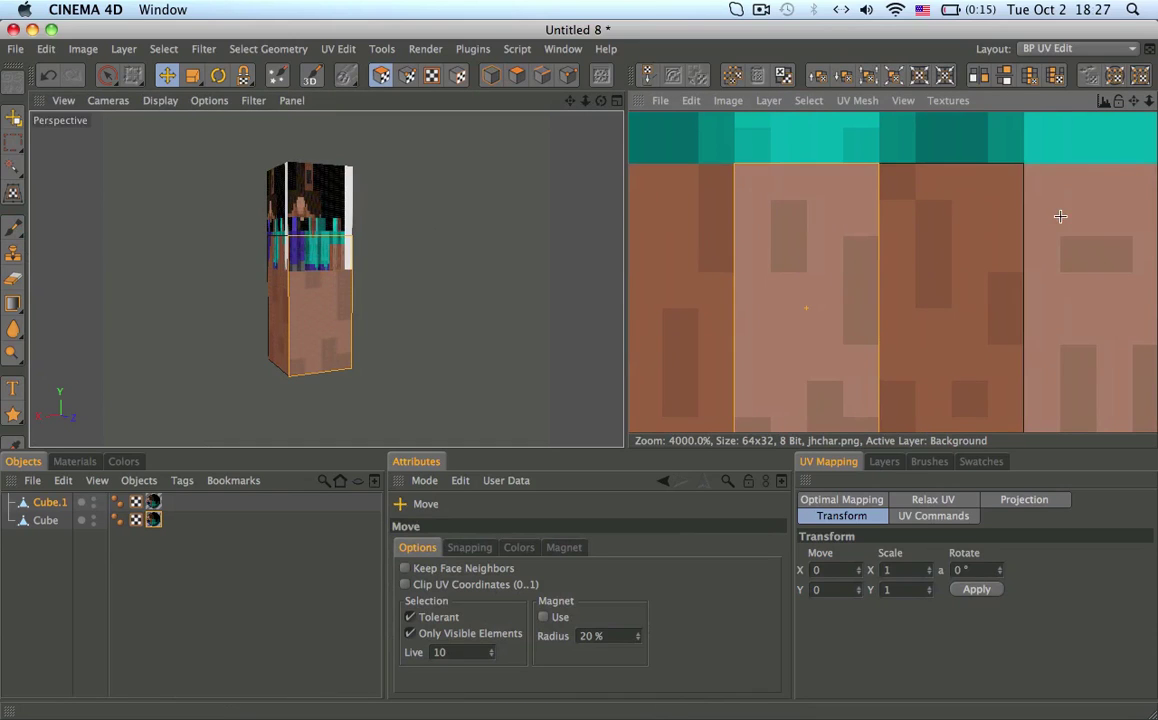
pyautogui.moveTo(1060, 217); pyautogui.dragTo(1155, 218)
pyautogui.keyDown('alt'); pyautogui.moveTo(584, 371); pyautogui.dragTo(207, 337); pyautogui.keyUp('alt')
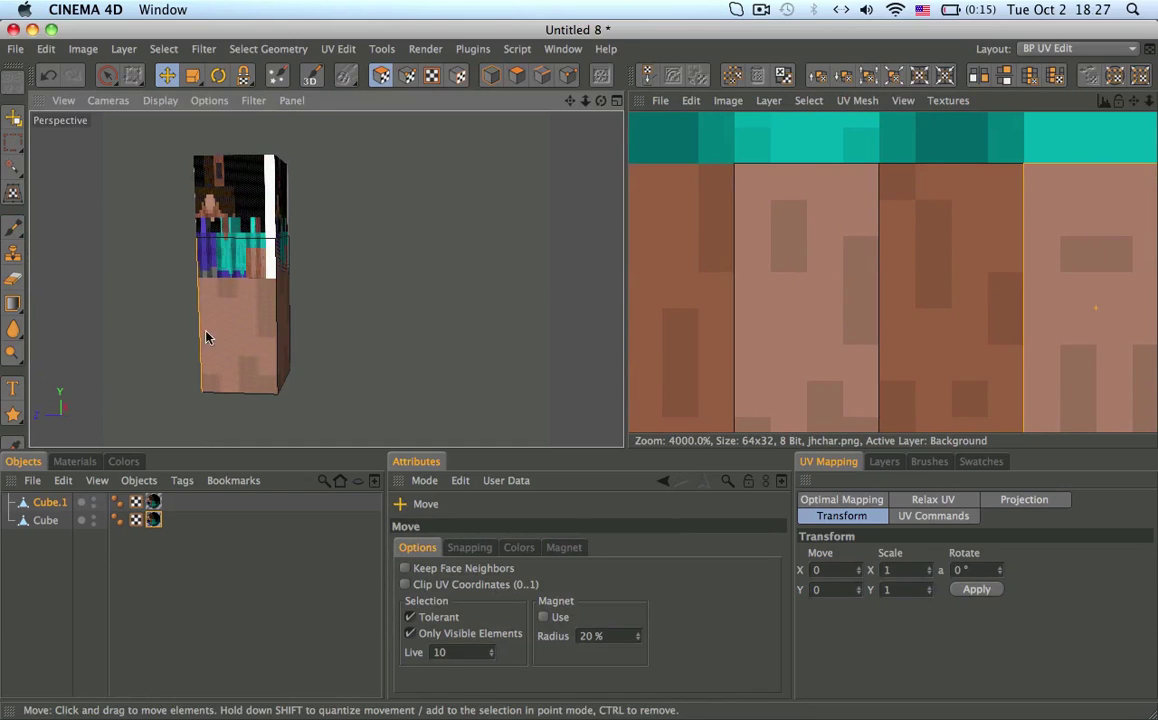
pyautogui.click(243, 324)
pyautogui.moveTo(1076, 225); pyautogui.dragTo(931, 225)
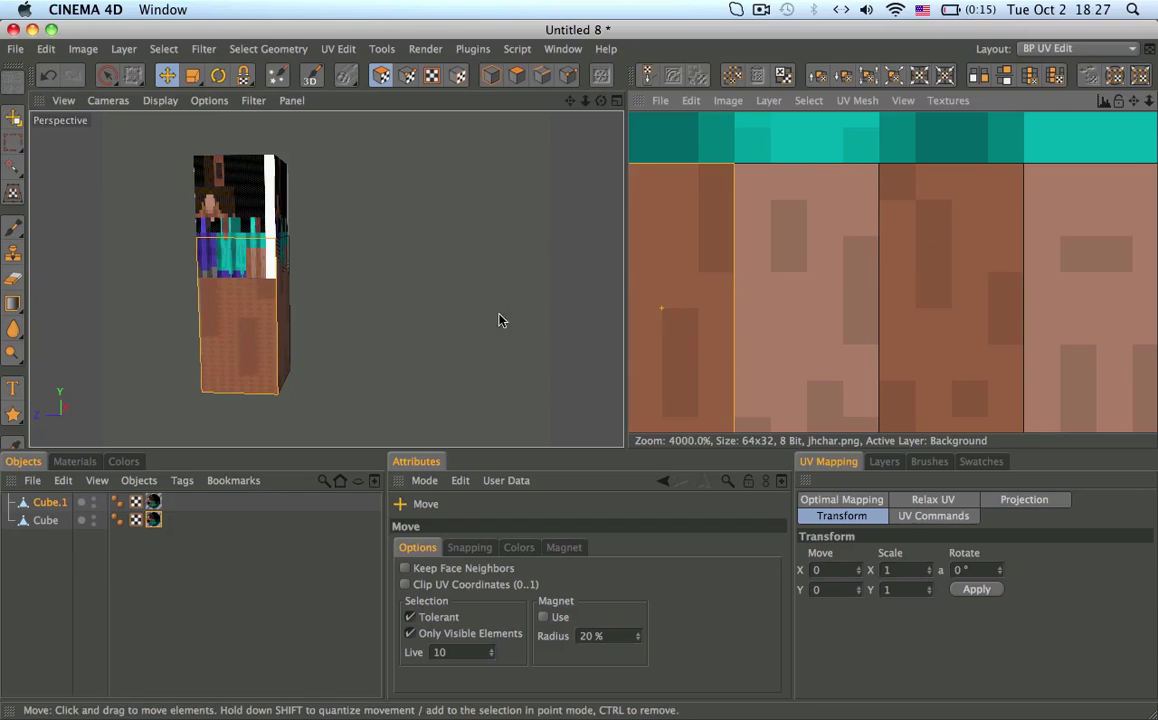
# Select Cube.1's bottom face and scale its UV down to 4 by 4 texture pixels.
pyautogui.keyDown('alt'); pyautogui.moveTo(499, 315); pyautogui.dragTo(257, 254); pyautogui.keyUp('alt')
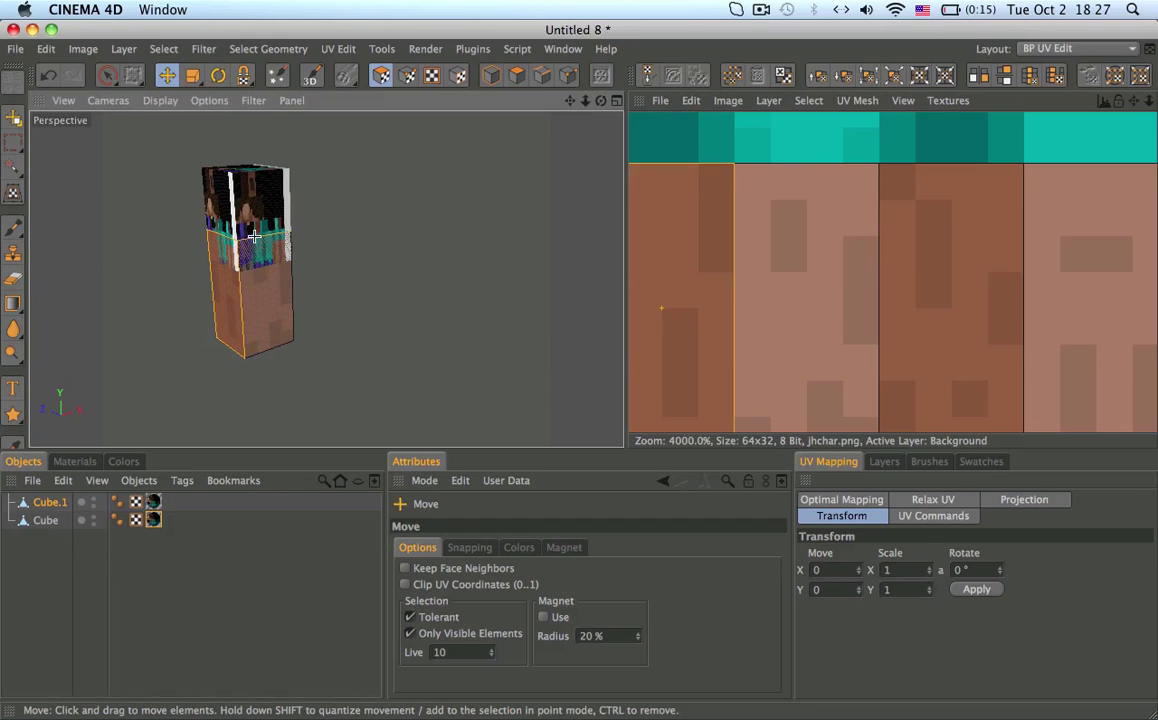
pyautogui.click(254, 235)
pyautogui.keyDown('alt'); pyautogui.moveTo(268, 342); pyautogui.dragTo(270, 153); pyautogui.keyUp('alt')
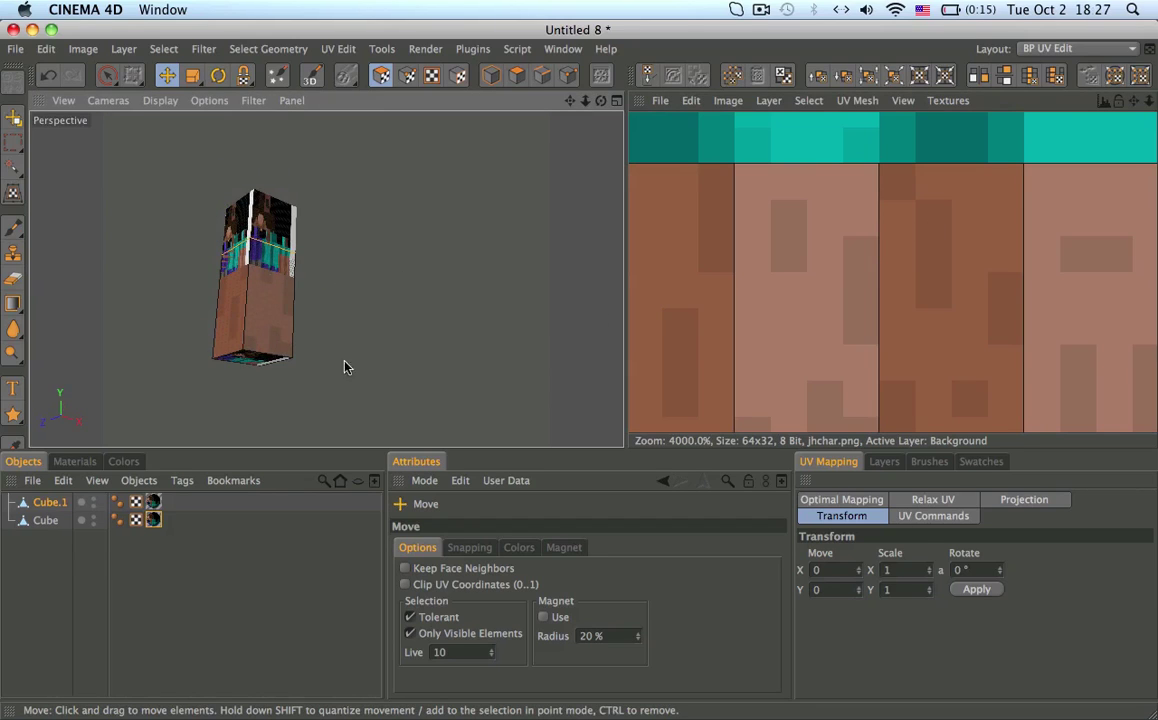
pyautogui.scroll(-5, 793, 227)
pyautogui.keyDown('alt'); pyautogui.moveTo(793, 227); pyautogui.dragTo(907, 311, button='middle'); pyautogui.keyUp('alt')
pyautogui.press('t')
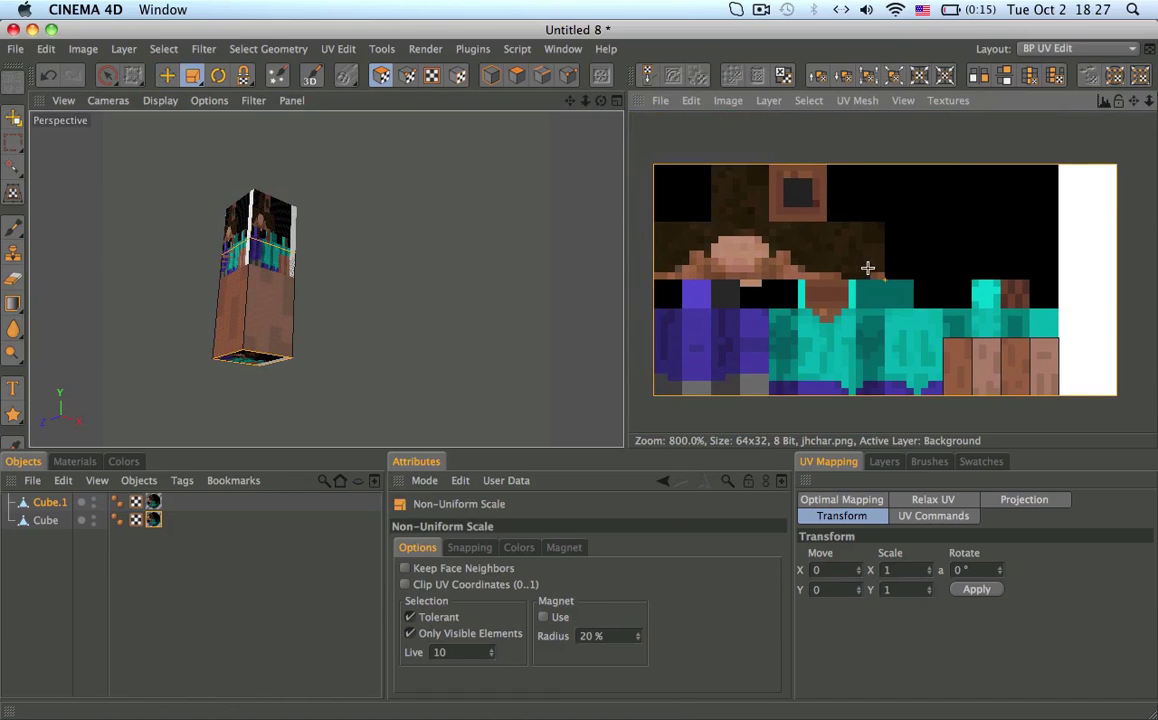
pyautogui.moveTo(885, 284); pyautogui.dragTo(783, 245)
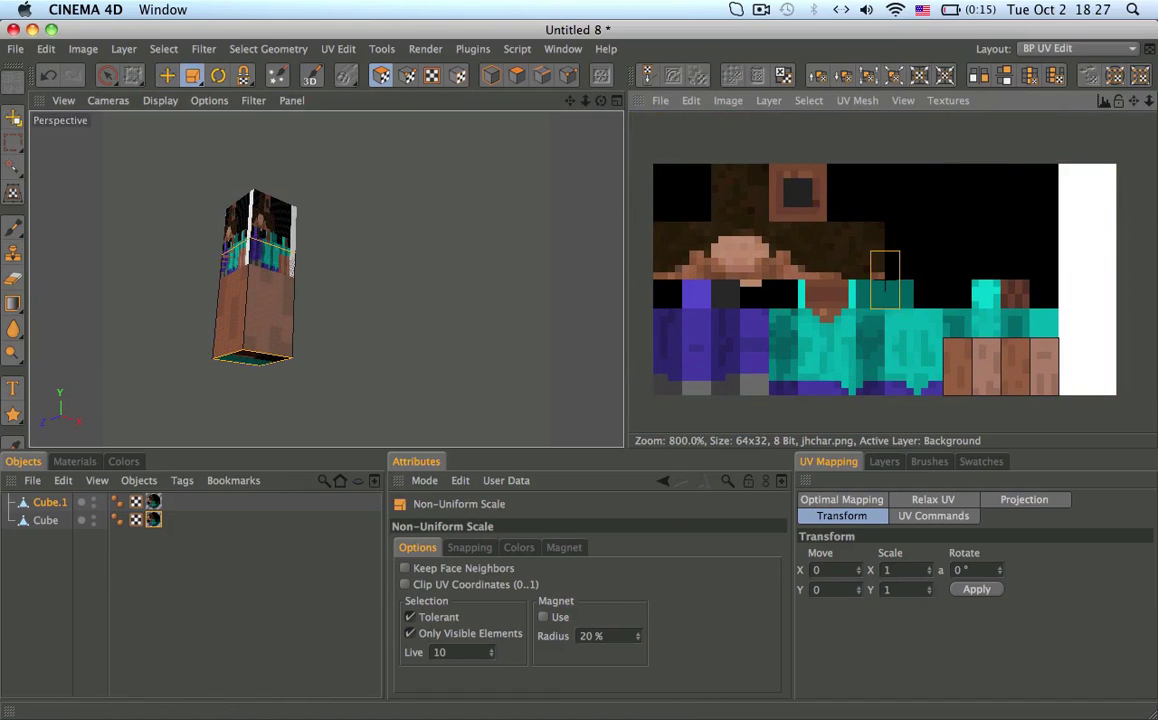
# Move the bottom face's UV onto the dark reddish-brown hand square beside the turquoise shoulder square.
pyautogui.press('e')
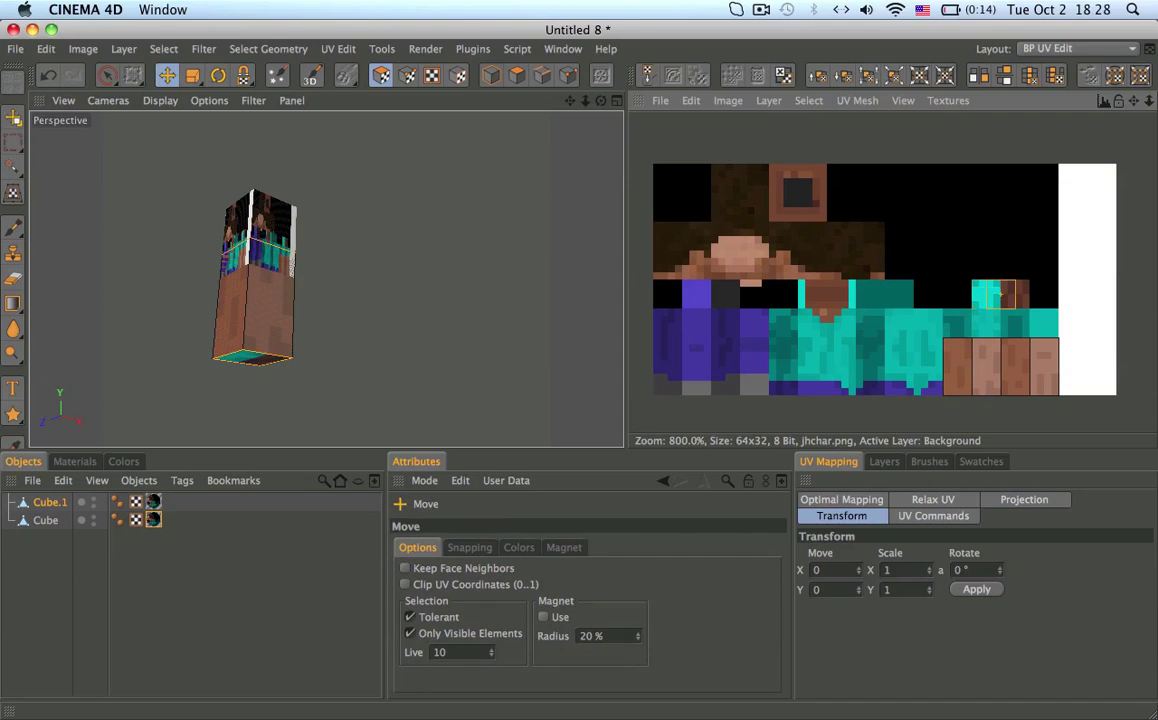
pyautogui.press('t')
pyautogui.press('e')
pyautogui.moveTo(869, 273); pyautogui.dragTo(898, 273)
pyautogui.press('t')
pyautogui.press('e')
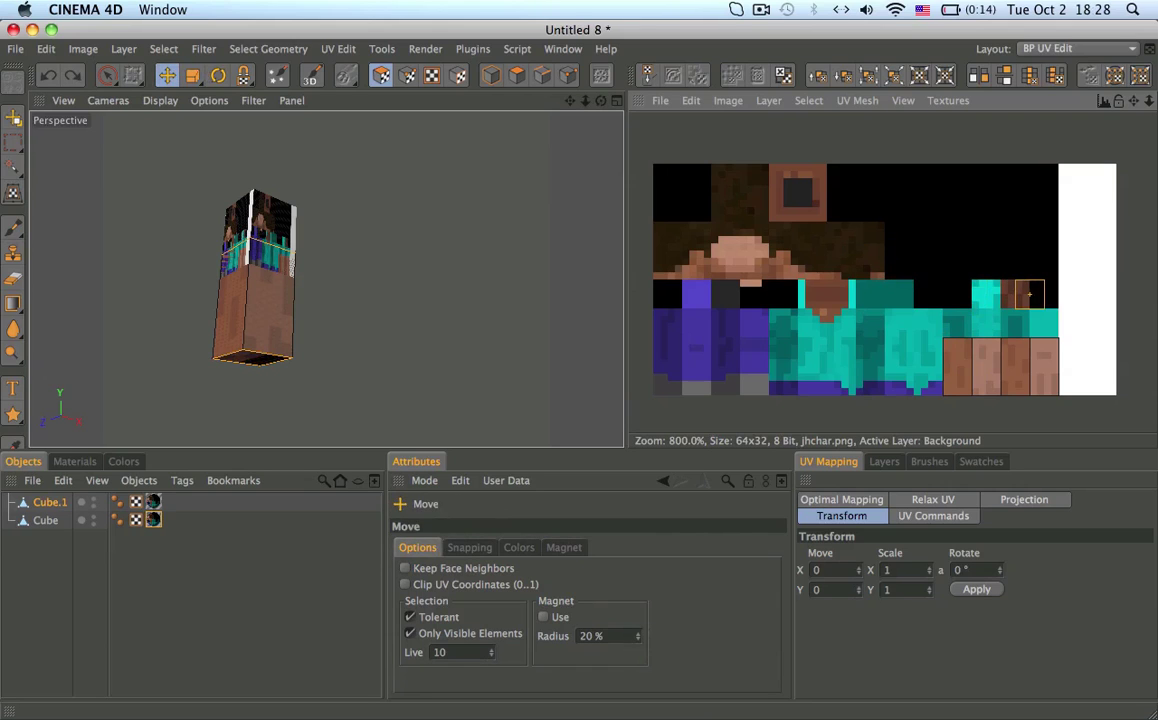
# Examine the textured lower cube from several sides, including its bottom edge and the overlap with the upper cube.
pyautogui.keyDown('alt'); pyautogui.moveTo(225, 314); pyautogui.dragTo(230, 316); pyautogui.keyUp('alt')
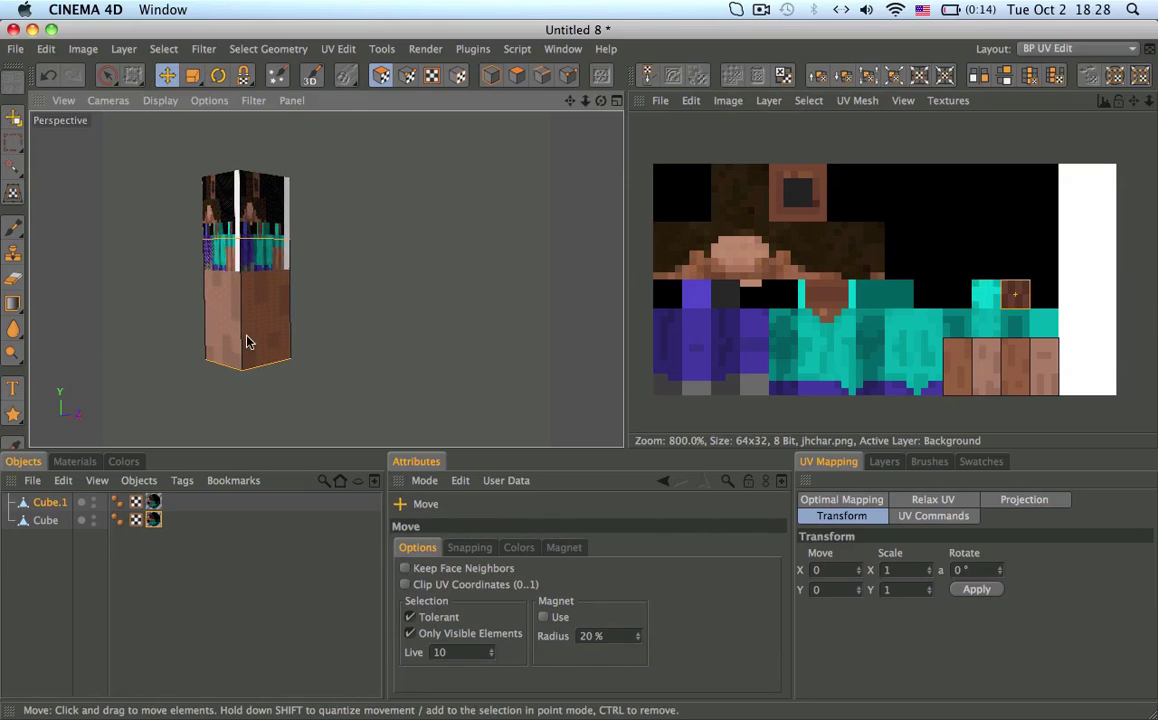
pyautogui.scroll(10, 235, 388)
pyautogui.keyDown('alt'); pyautogui.moveTo(338, 236); pyautogui.dragTo(339, 370, button='middle'); pyautogui.keyUp('alt')
pyautogui.scroll(-8, 339, 370)
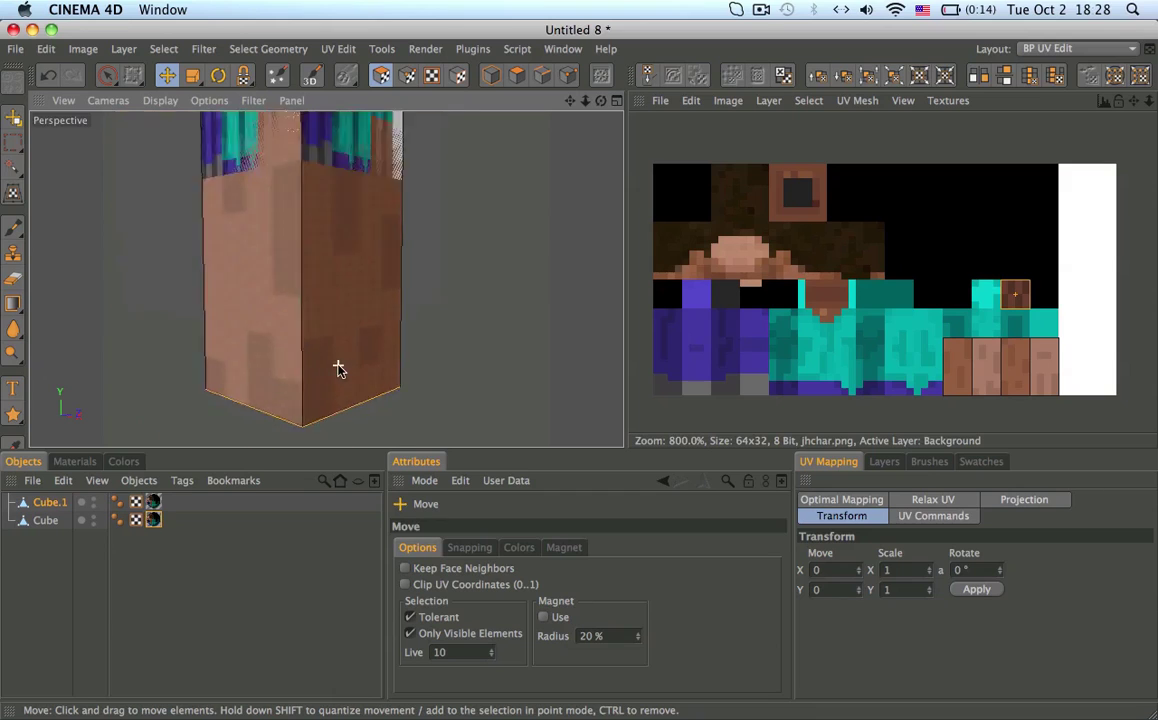
pyautogui.keyDown('alt'); pyautogui.moveTo(357, 300); pyautogui.dragTo(377, 337, button='middle'); pyautogui.keyUp('alt')
pyautogui.keyDown('alt'); pyautogui.moveTo(377, 337); pyautogui.dragTo(505, 185); pyautogui.keyUp('alt')
pyautogui.keyDown('alt'); pyautogui.moveTo(345, 238); pyautogui.dragTo(354, 334); pyautogui.keyUp('alt')
pyautogui.keyDown('alt'); pyautogui.moveTo(330, 130); pyautogui.dragTo(326, 279, button='middle'); pyautogui.keyUp('alt')
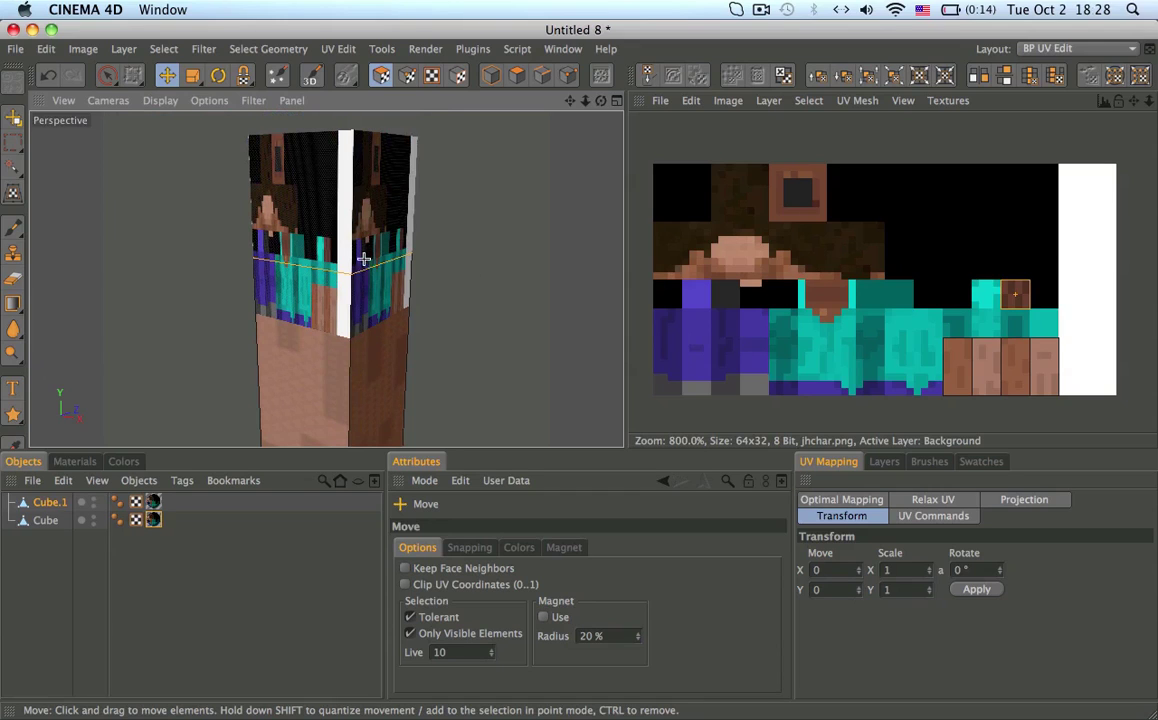
# Shrink the UV of Cube.1's top face to a tiny point and place it on the pale skin of the second arm column.
pyautogui.keyDown('alt'); pyautogui.moveTo(800, 392); pyautogui.dragTo(802, 329, button='middle'); pyautogui.keyUp('alt')
pyautogui.press('t')
pyautogui.press('e')
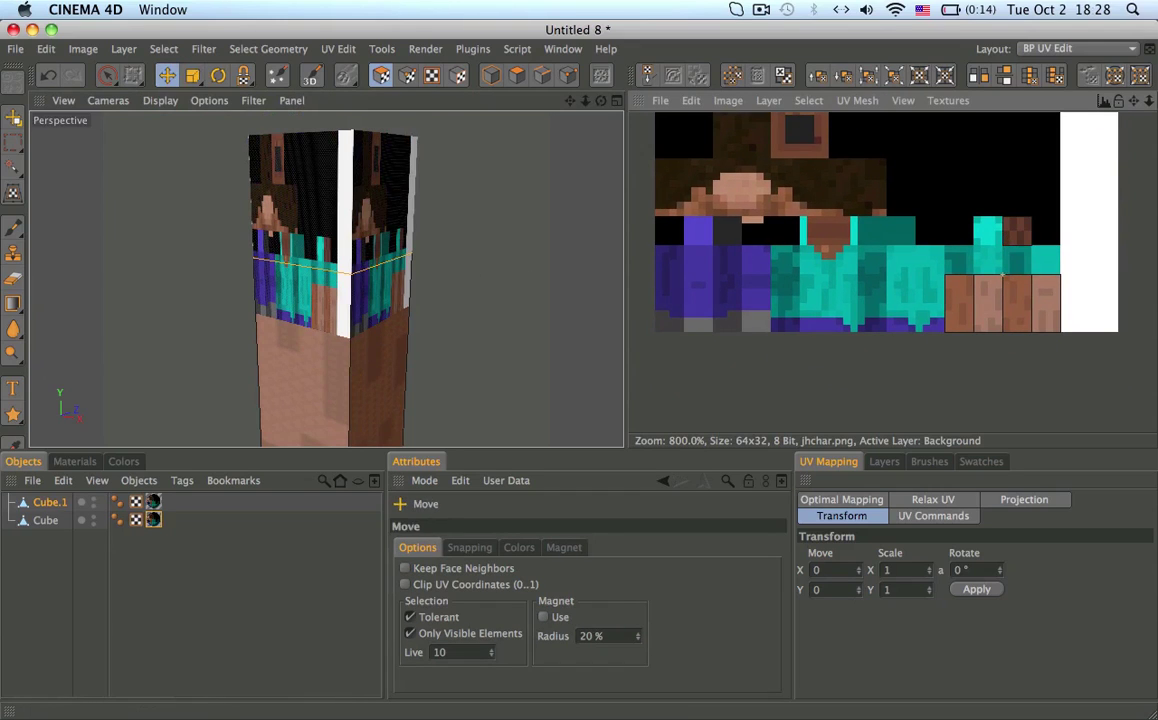
pyautogui.press('t')
pyautogui.keyDown('alt'); pyautogui.moveTo(361, 333); pyautogui.dragTo(359, 366); pyautogui.keyUp('alt')
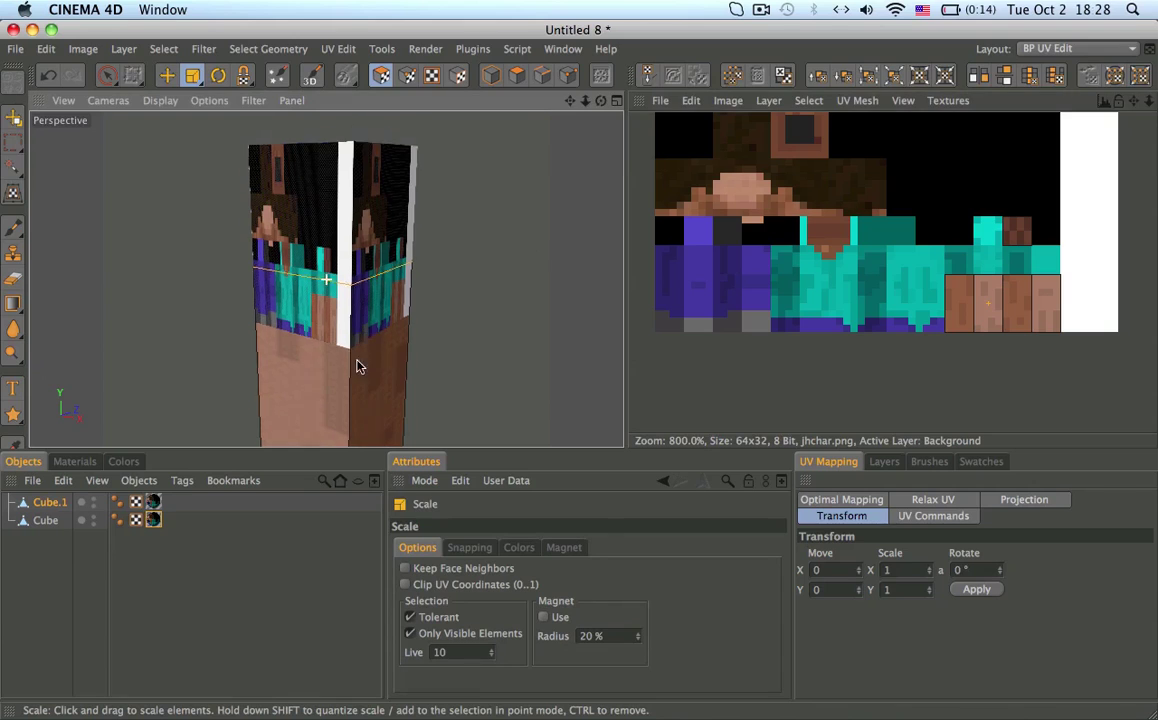
# Loop-select the upper cube's side faces and fit their stacked UVs to 4 by 6 texture pixels atop jhchar.png's second arm column.
pyautogui.keyDown('alt'); pyautogui.moveTo(359, 366); pyautogui.dragTo(352, 395, button='middle'); pyautogui.keyUp('alt')
pyautogui.click(488, 74)
pyautogui.click(383, 205)
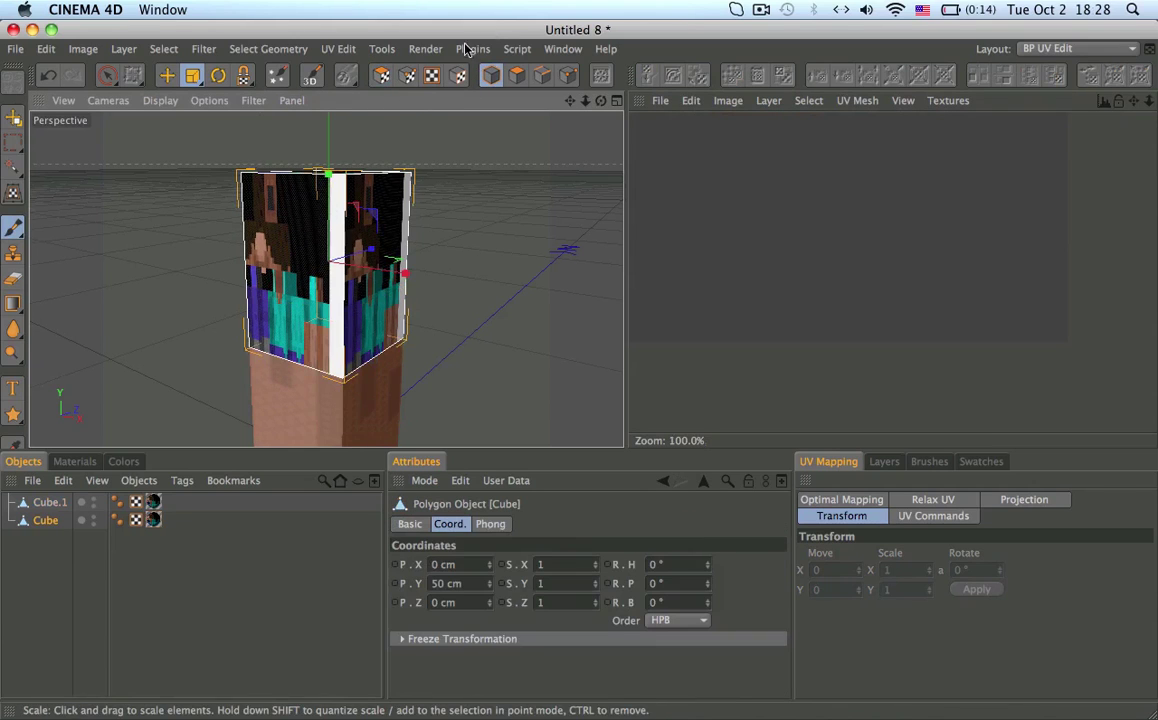
pyautogui.click(382, 77)
pyautogui.press('u')
pyautogui.press('l')
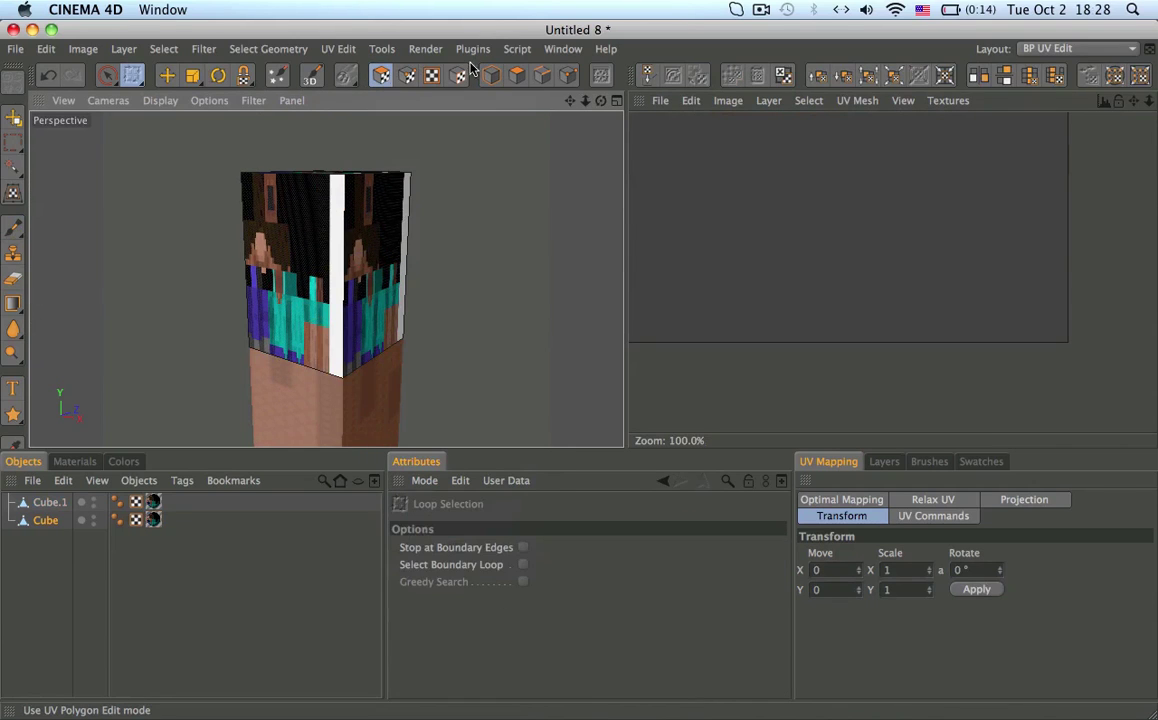
pyautogui.click(815, 12)
pyautogui.click(781, 65)
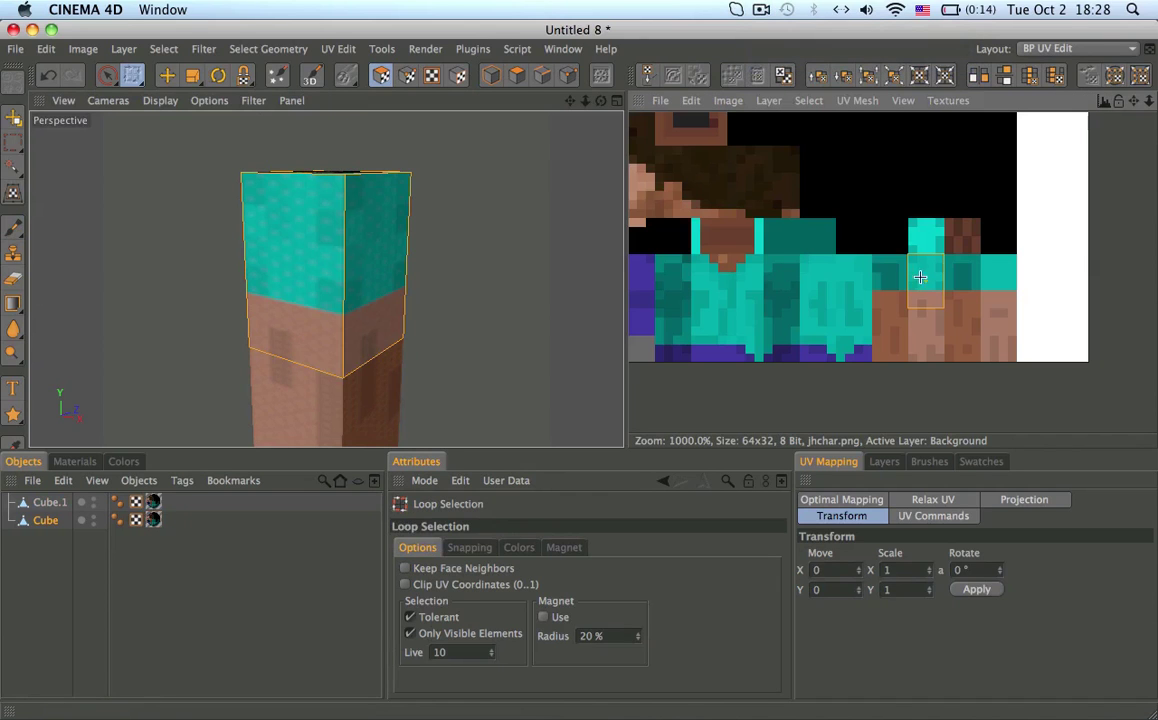
pyautogui.scroll(5, 922, 278)
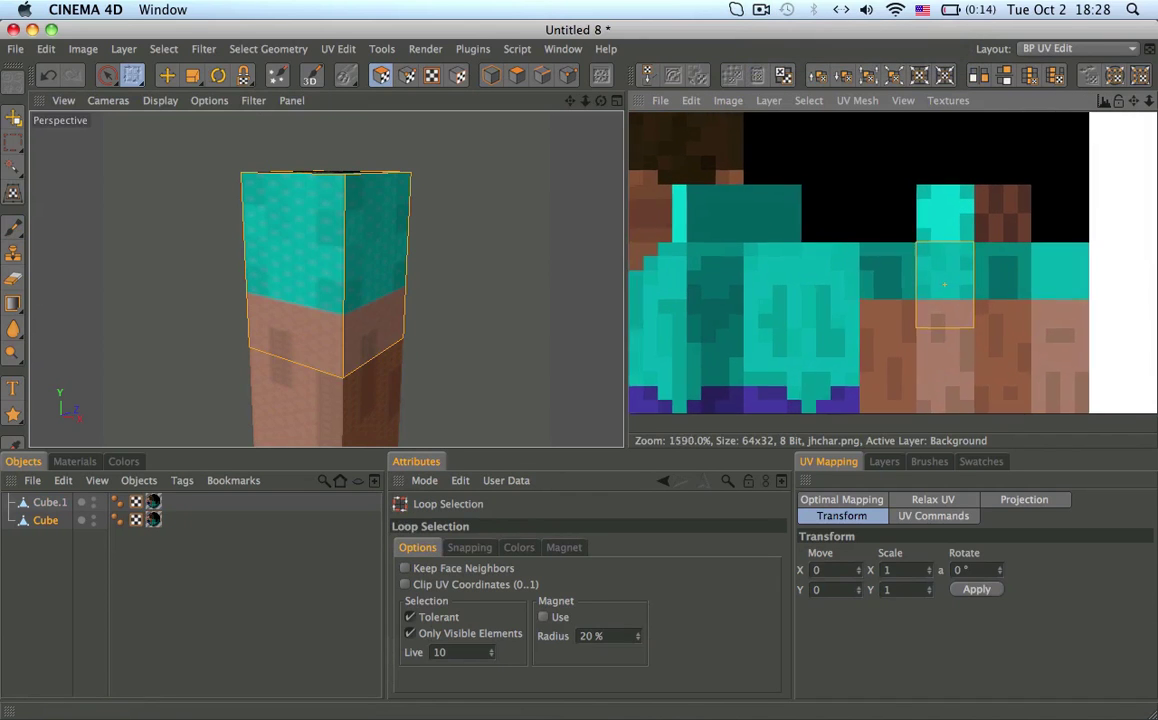
pyautogui.press('e')
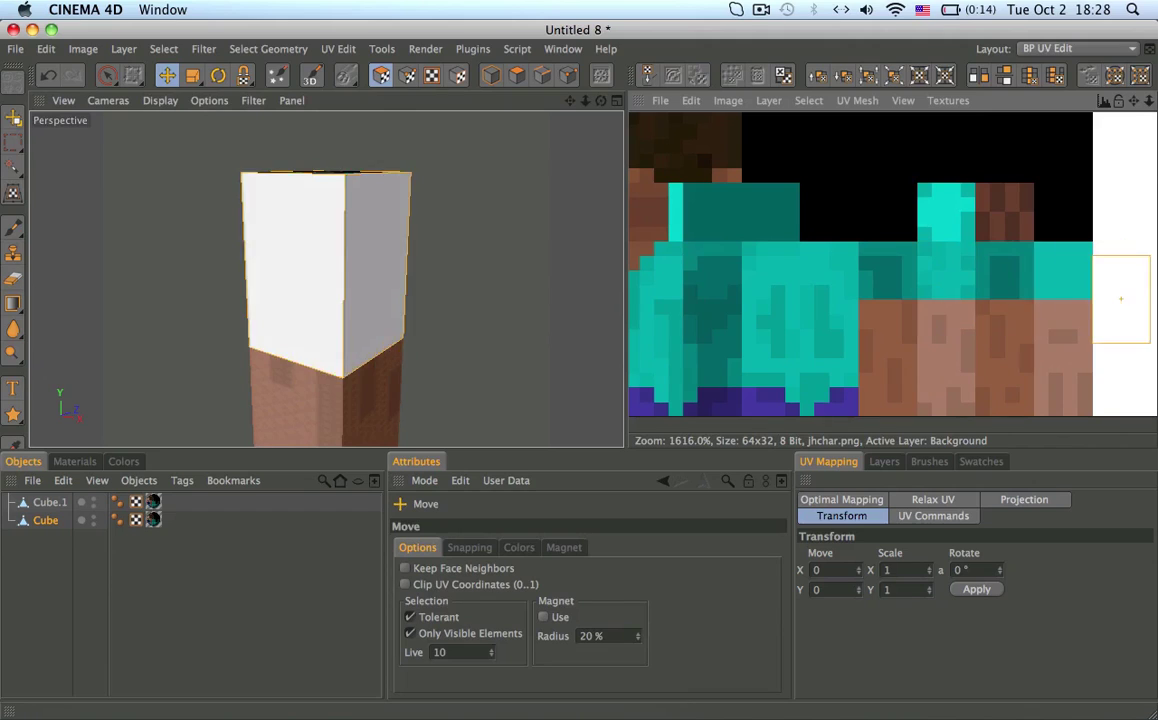
pyautogui.click(83, 48)
pyautogui.click(83, 48)
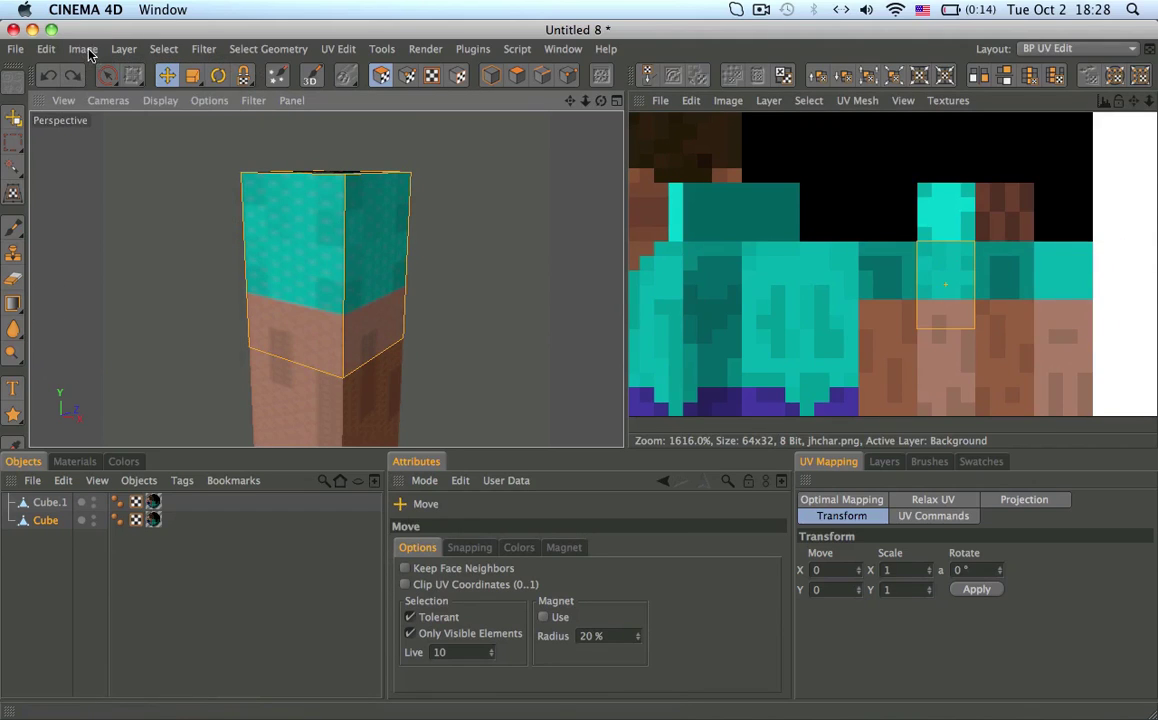
# Move three of the upper cube's side-face UVs onto the third, fourth and first arm columns, one face per column.
pyautogui.click(107, 75)
pyautogui.click(400, 255)
pyautogui.press('e')
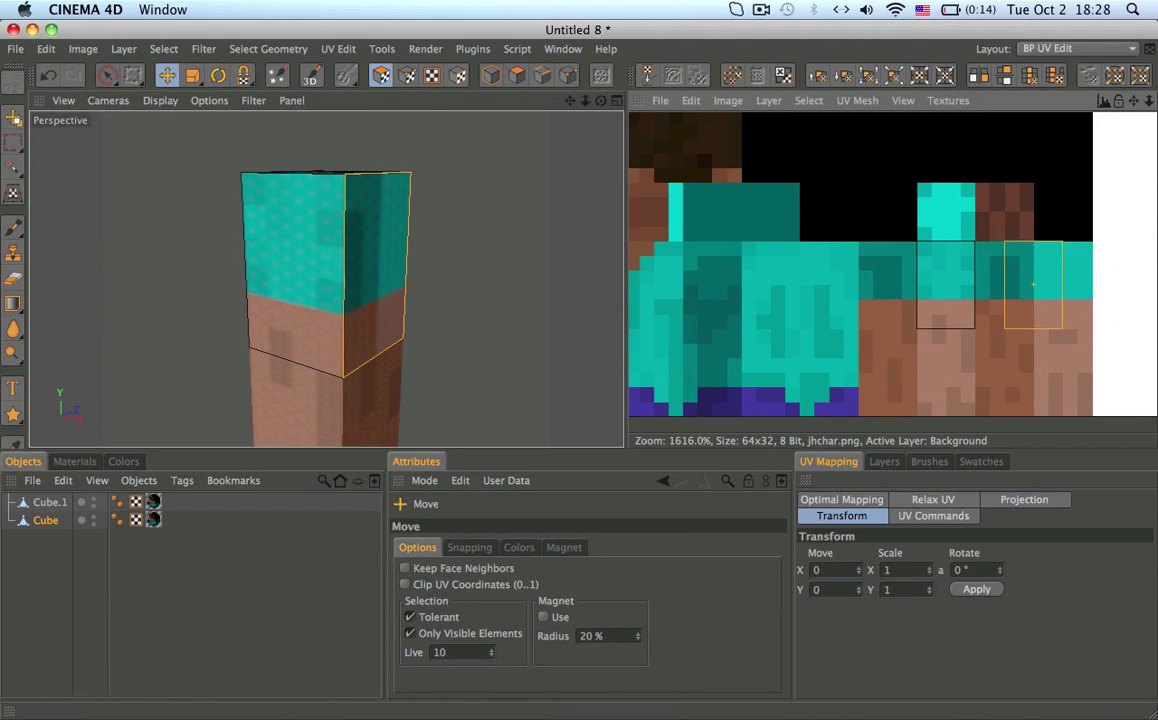
pyautogui.keyDown('alt'); pyautogui.moveTo(286, 318); pyautogui.dragTo(253, 327); pyautogui.keyUp('alt')
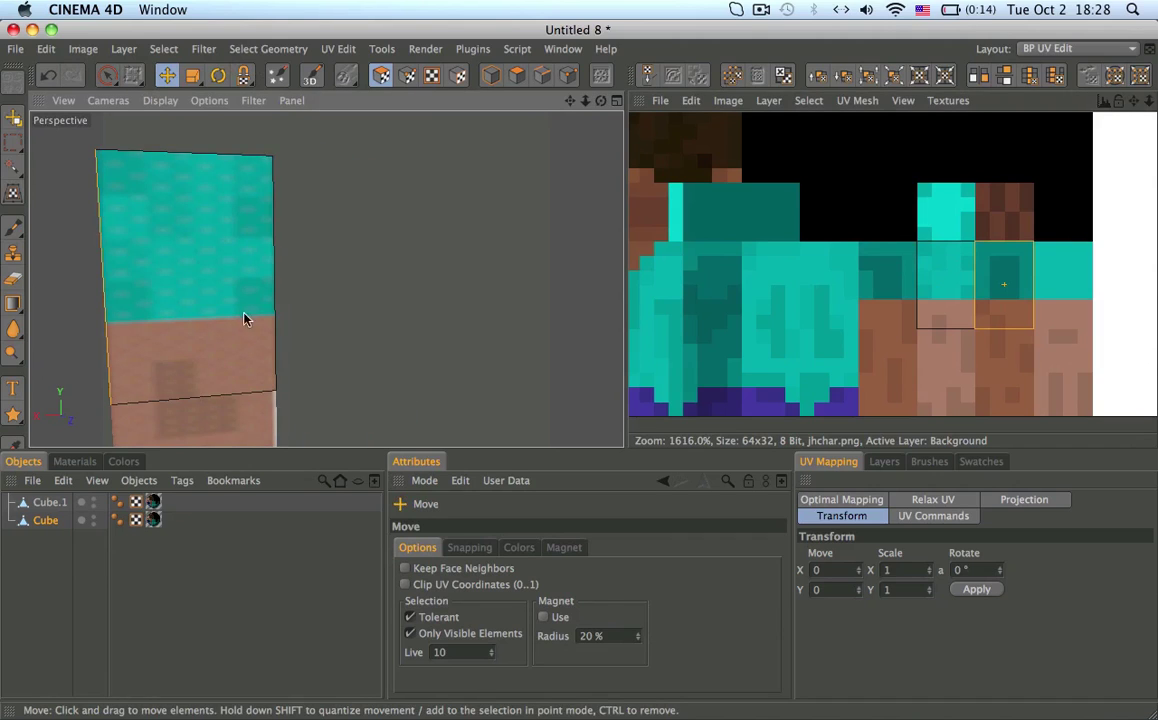
pyautogui.click(244, 313)
pyautogui.moveTo(911, 283); pyautogui.dragTo(1027, 283)
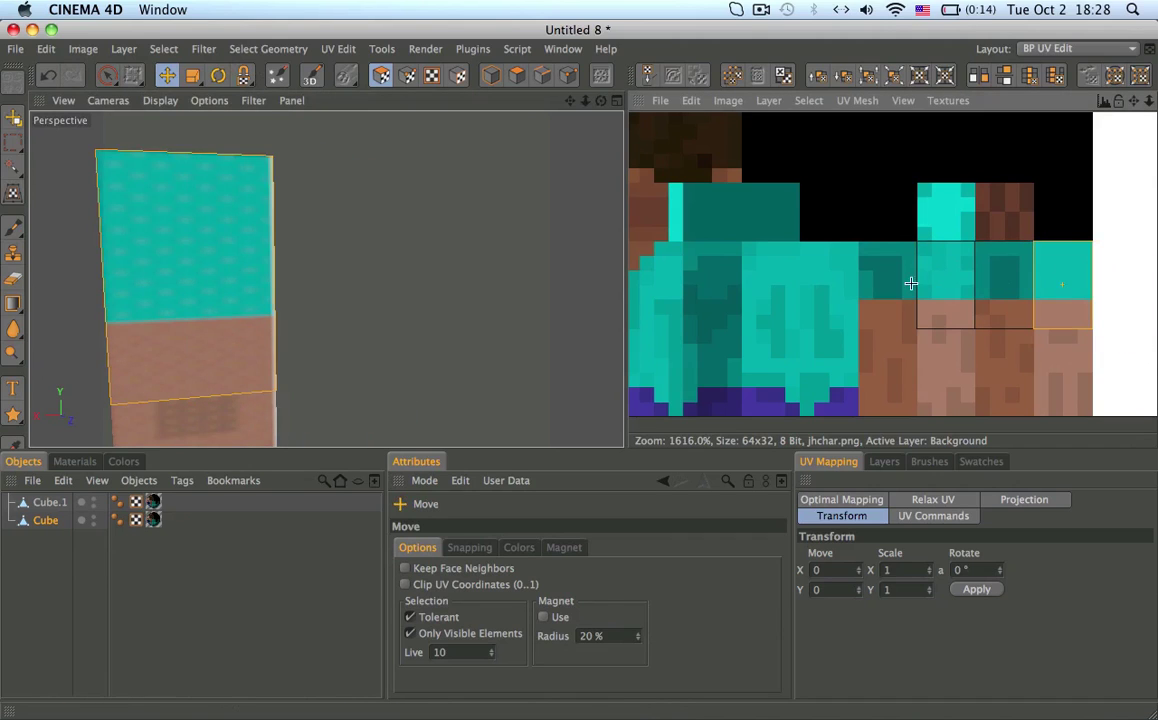
pyautogui.keyDown('alt'); pyautogui.moveTo(404, 302); pyautogui.dragTo(180, 302); pyautogui.keyUp('alt')
pyautogui.click(330, 318)
pyautogui.moveTo(946, 284); pyautogui.dragTo(887, 284)
# Scale the UV of the upper cube's top face to 4 by 4 texture pixels and place it on the turquoise shoulder square.
pyautogui.keyDown('alt'); pyautogui.moveTo(296, 272); pyautogui.dragTo(345, 195); pyautogui.keyUp('alt')
pyautogui.click(278, 142)
pyautogui.moveTo(331, 449); pyautogui.dragTo(331, 369)
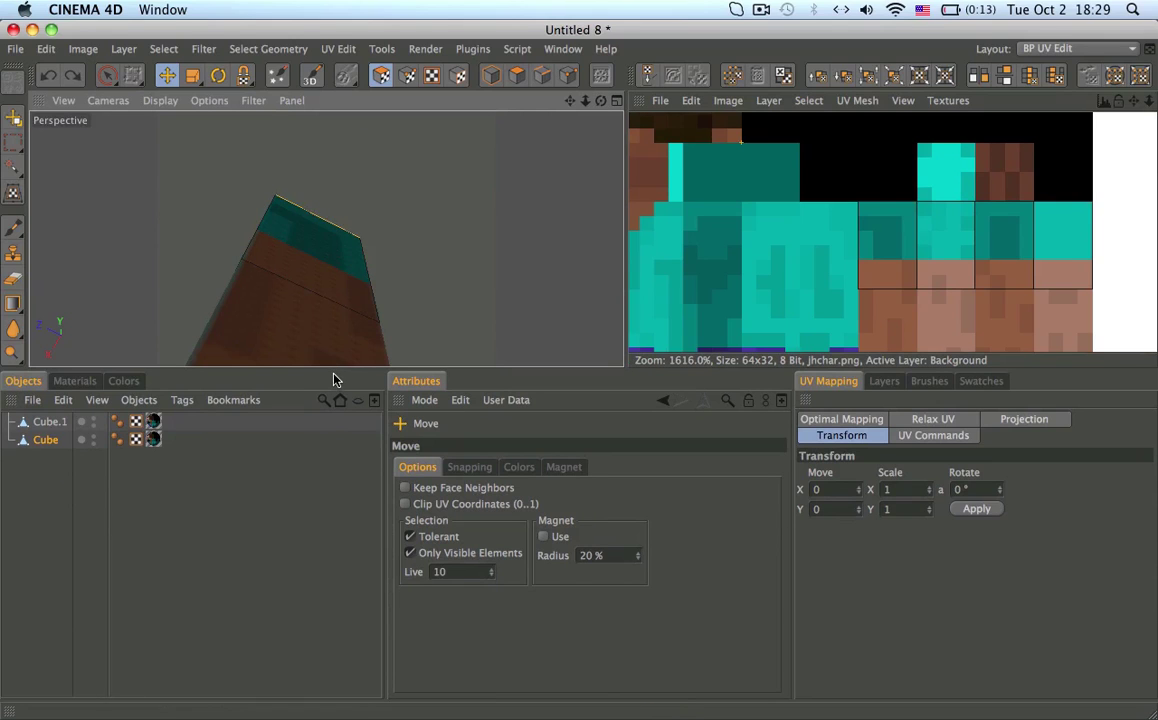
pyautogui.moveTo(334, 371); pyautogui.dragTo(333, 456)
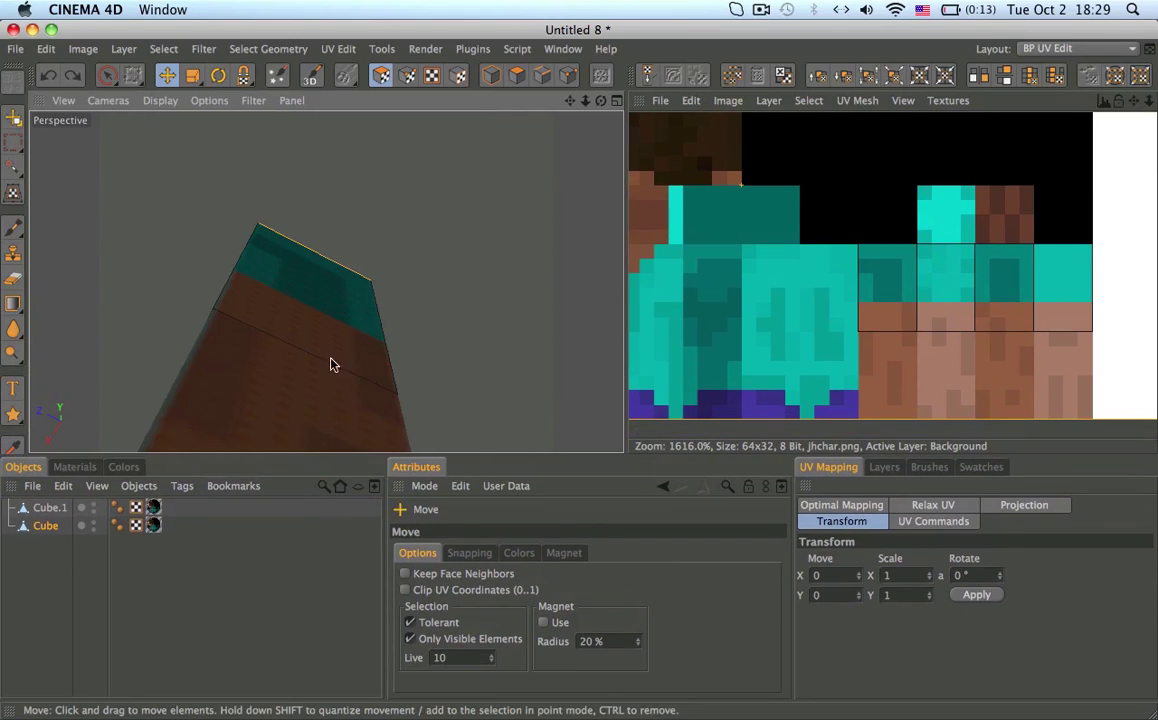
pyautogui.keyDown('alt'); pyautogui.moveTo(399, 334); pyautogui.dragTo(310, 268); pyautogui.keyUp('alt')
pyautogui.moveTo(698, 326); pyautogui.dragTo(840, 230)
pyautogui.press('super+z')
pyautogui.press('t')
pyautogui.moveTo(739, 183); pyautogui.dragTo(651, 189)
pyautogui.moveTo(741, 188); pyautogui.dragTo(1062, 229)
pyautogui.press('e')
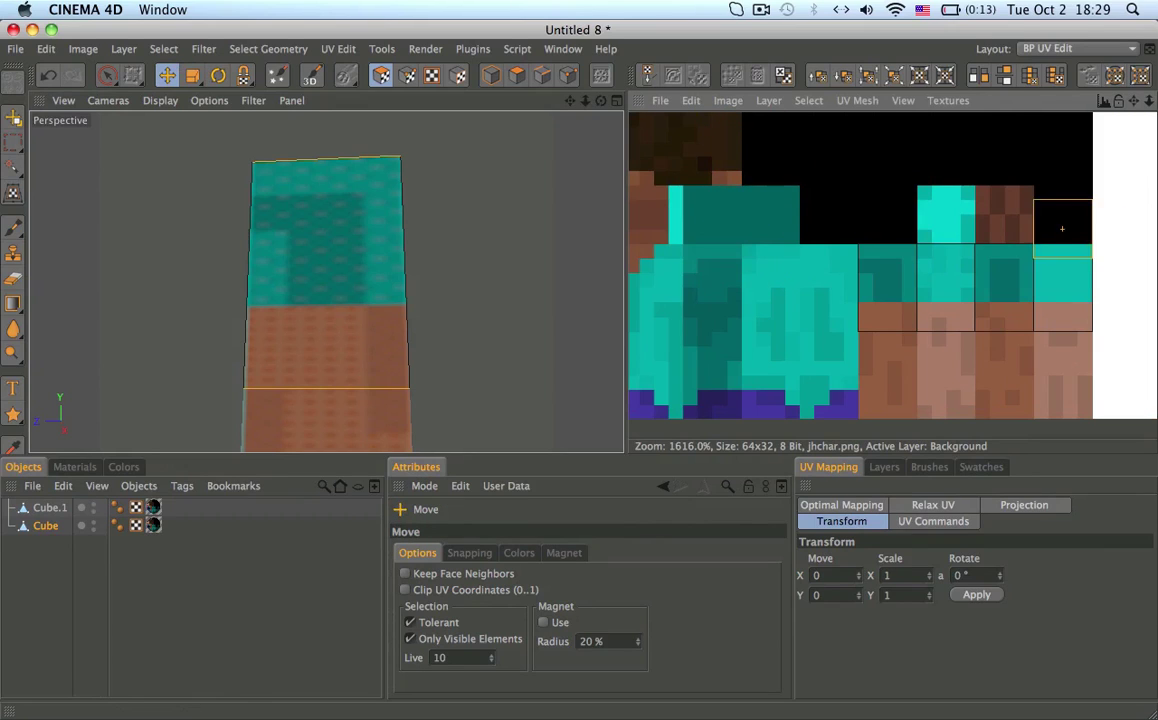
pyautogui.moveTo(975, 229); pyautogui.dragTo(946, 214)
# Shrink the UV of the upper cube's bottom face to a tiny point on the pale skin of the second arm column.
pyautogui.press('t')
pyautogui.keyDown('alt'); pyautogui.moveTo(222, 270); pyautogui.dragTo(191, 173); pyautogui.keyUp('alt')
pyautogui.keyDown('alt'); pyautogui.moveTo(315, 304); pyautogui.dragTo(319, 190, button='middle'); pyautogui.keyUp('alt')
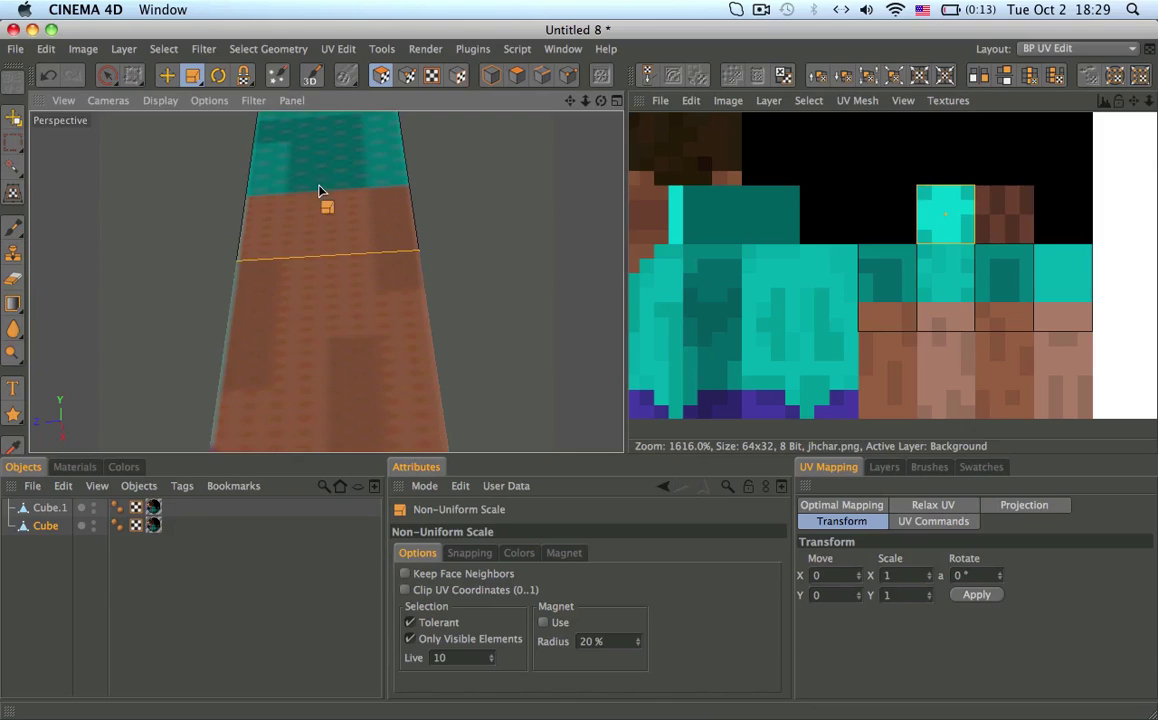
pyautogui.press('t')
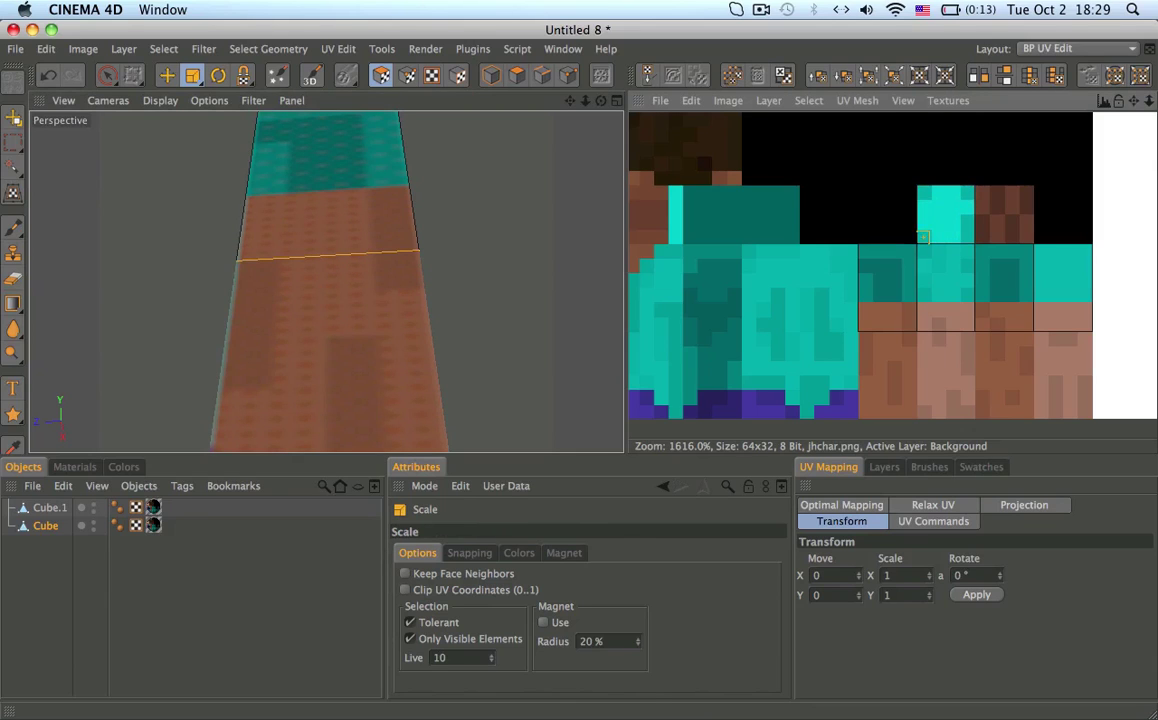
pyautogui.press('e')
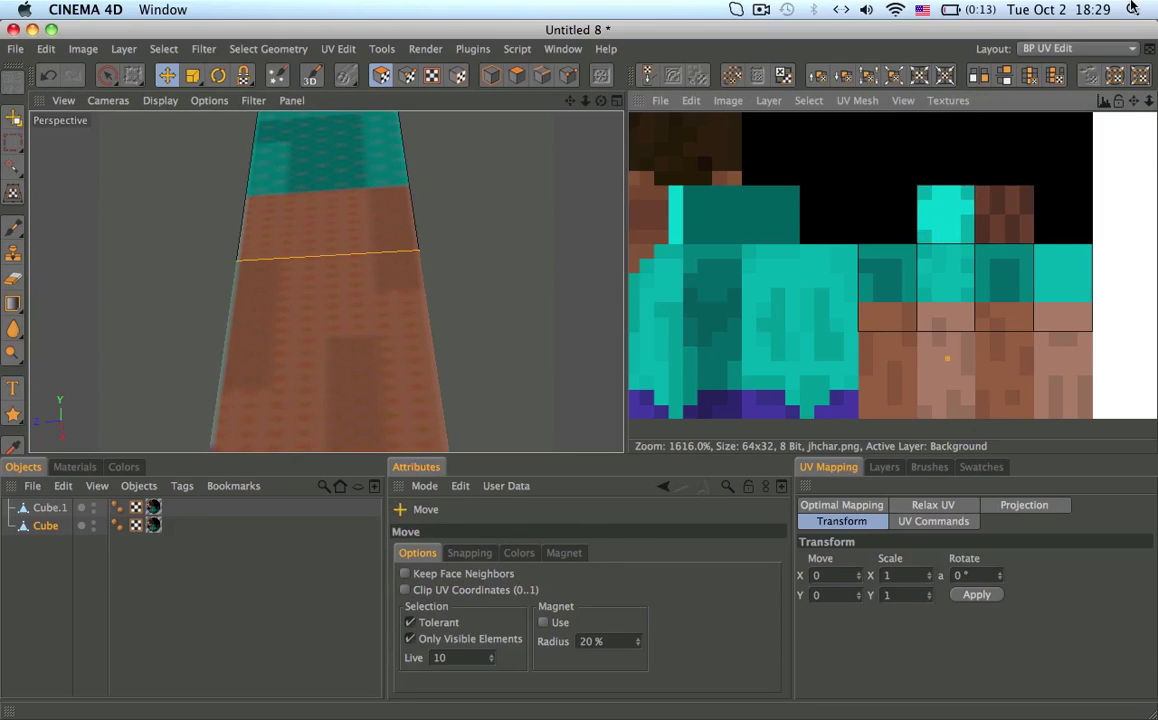
# Switch to the Startup layout and select the lower cube as a whole object with Live Selection.
pyautogui.click(1116, 52)
pyautogui.click(1117, 140)
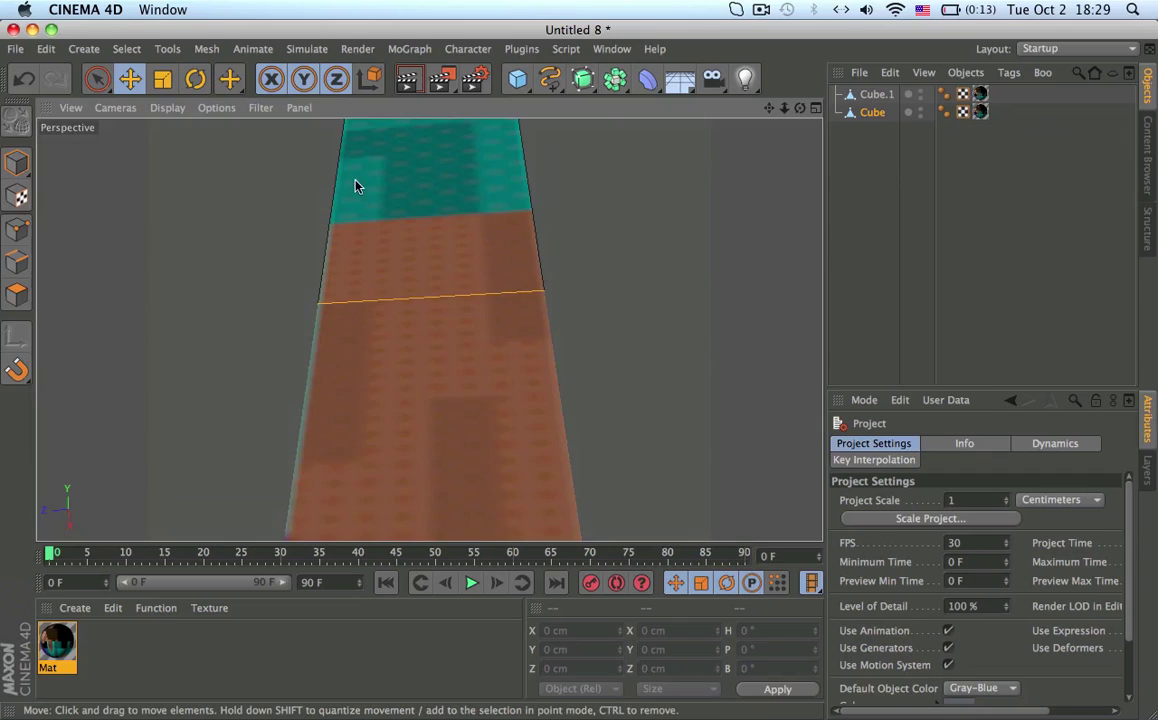
pyautogui.scroll(-8, 591, 495)
pyautogui.keyDown('alt'); pyautogui.moveTo(603, 476); pyautogui.dragTo(516, 406, button='middle'); pyautogui.keyUp('alt')
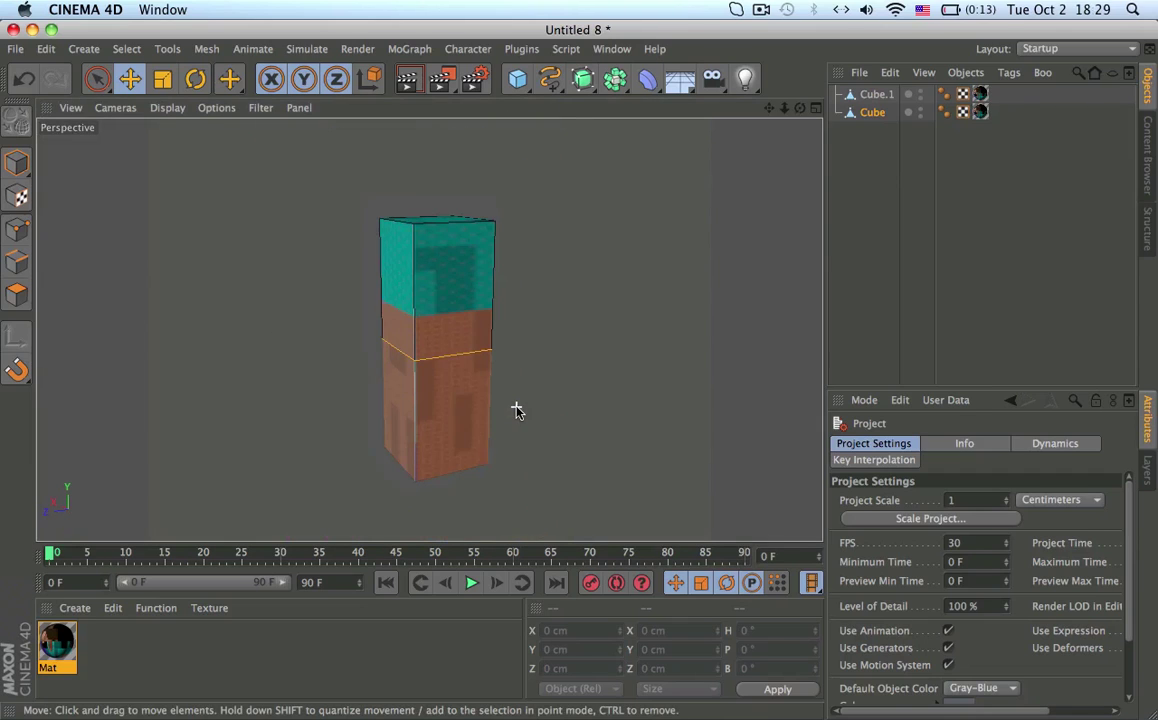
pyautogui.click(103, 86)
pyautogui.click(16, 162)
pyautogui.click(420, 342)
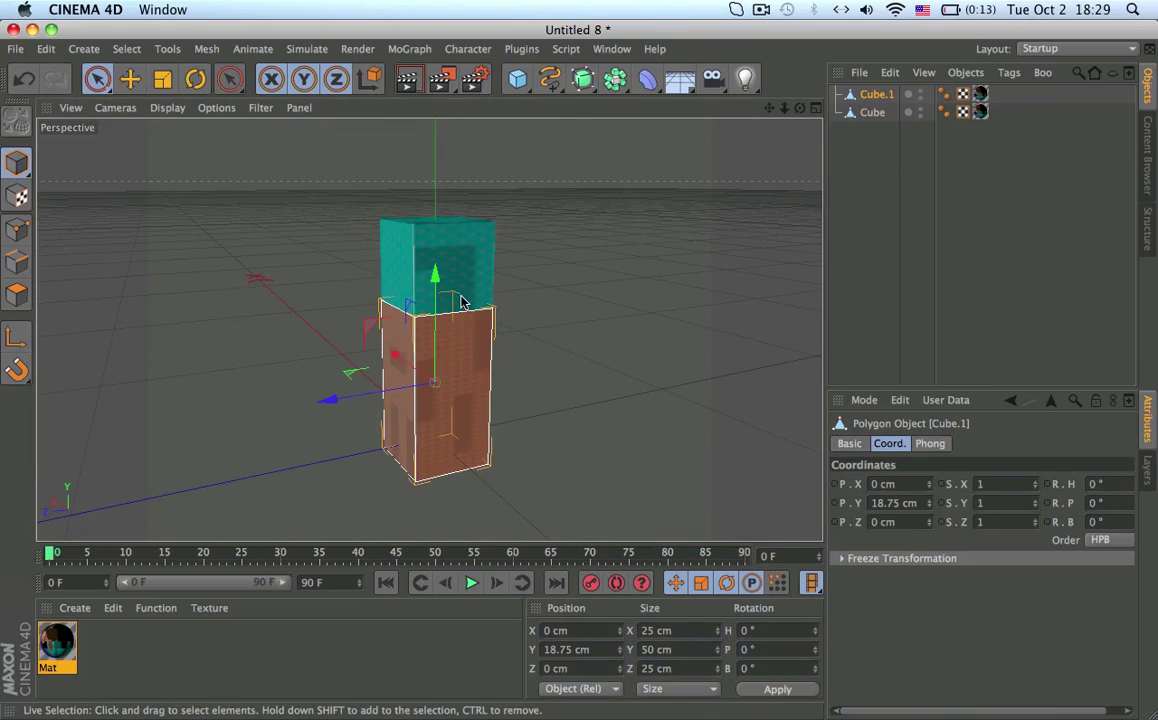
# Duplicate the upper cube and move the copy beside the arm, to Y 34.375 cm and Z 25 cm.
pyautogui.click(462, 390)
pyautogui.keyDown('shift'); pyautogui.click(482, 249); pyautogui.keyUp('shift')
pyautogui.keyDown('alt'); pyautogui.moveTo(456, 428); pyautogui.dragTo(517, 383); pyautogui.keyUp('alt')
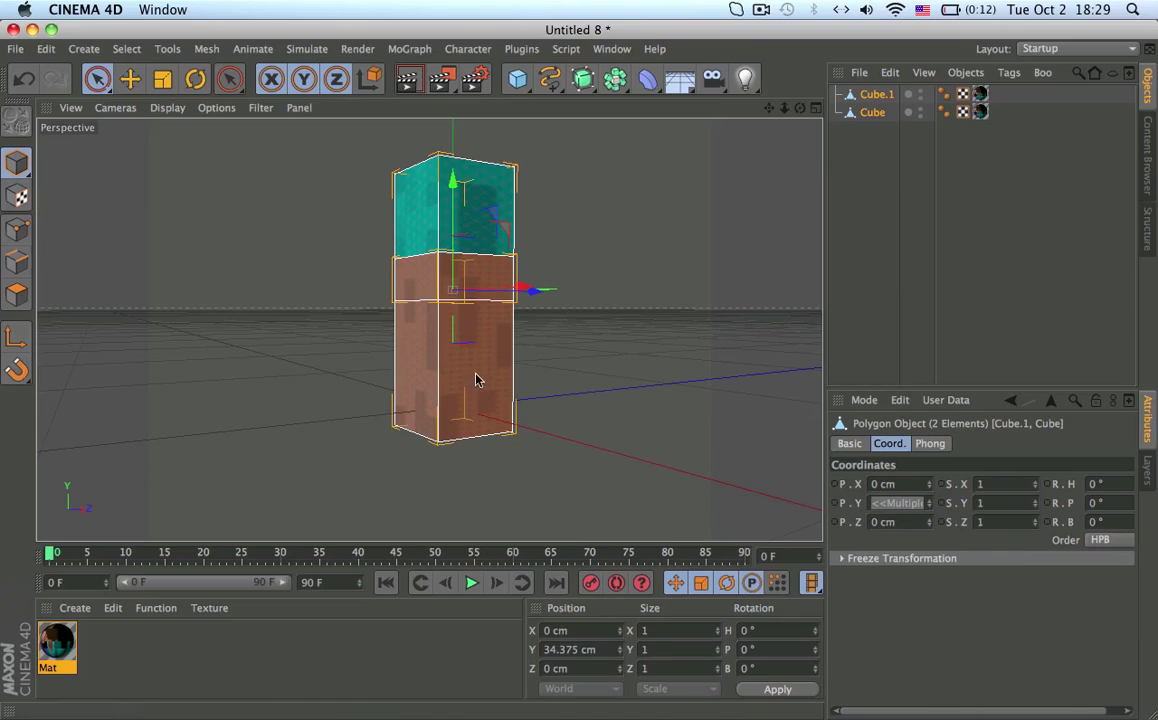
pyautogui.click(476, 374)
pyautogui.keyDown('alt'); pyautogui.moveTo(499, 334); pyautogui.dragTo(266, 351); pyautogui.keyUp('alt')
pyautogui.click(496, 190)
pyautogui.press('super+c')
pyautogui.press('super+v')
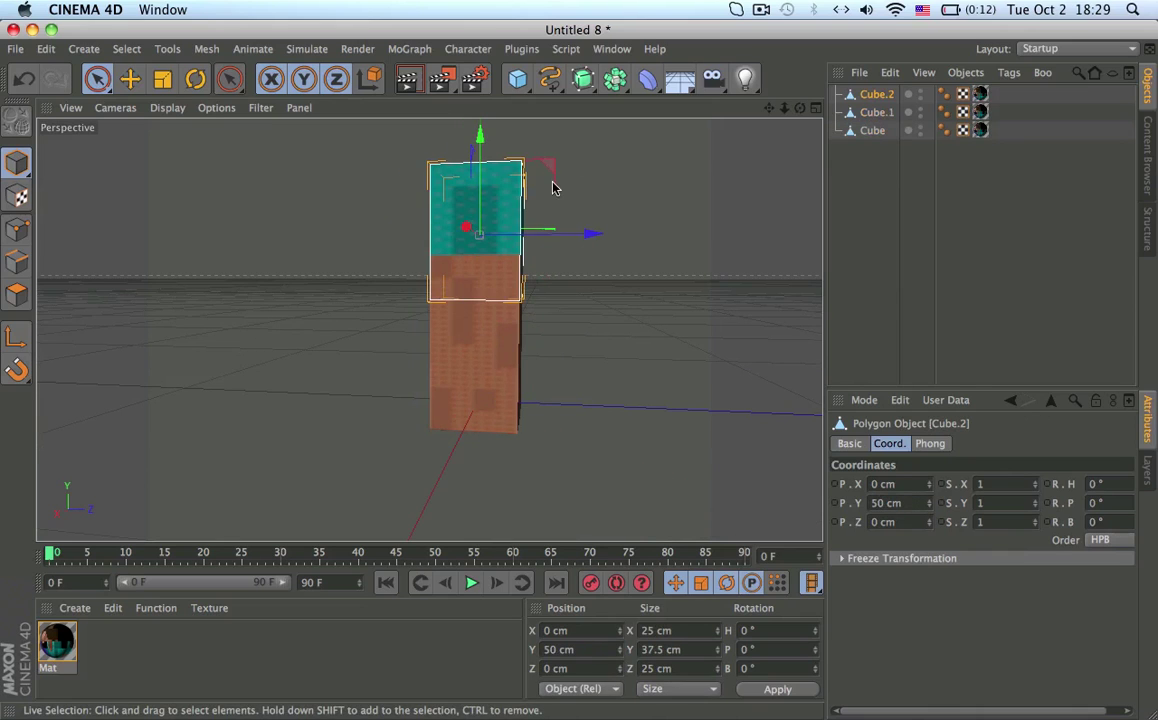
pyautogui.moveTo(553, 187); pyautogui.dragTo(636, 220)
# Lower the copied cube to Y 31.25 cm, keeping it beside the arm.
pyautogui.keyDown('shift'); pyautogui.click(490, 230); pyautogui.keyUp('shift')
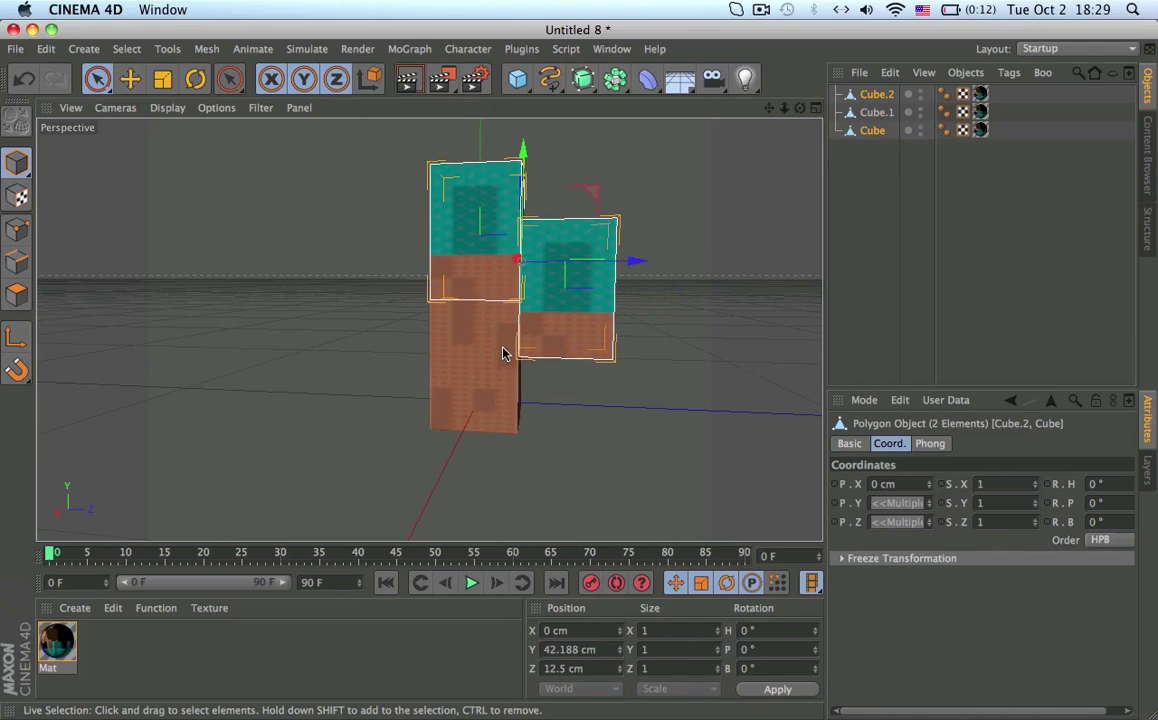
pyautogui.keyDown('shift'); pyautogui.click(504, 351); pyautogui.keyUp('shift')
pyautogui.keyDown('alt'); pyautogui.moveTo(594, 302); pyautogui.dragTo(617, 309); pyautogui.keyUp('alt')
pyautogui.scroll(5, 607, 304)
pyautogui.click(575, 328)
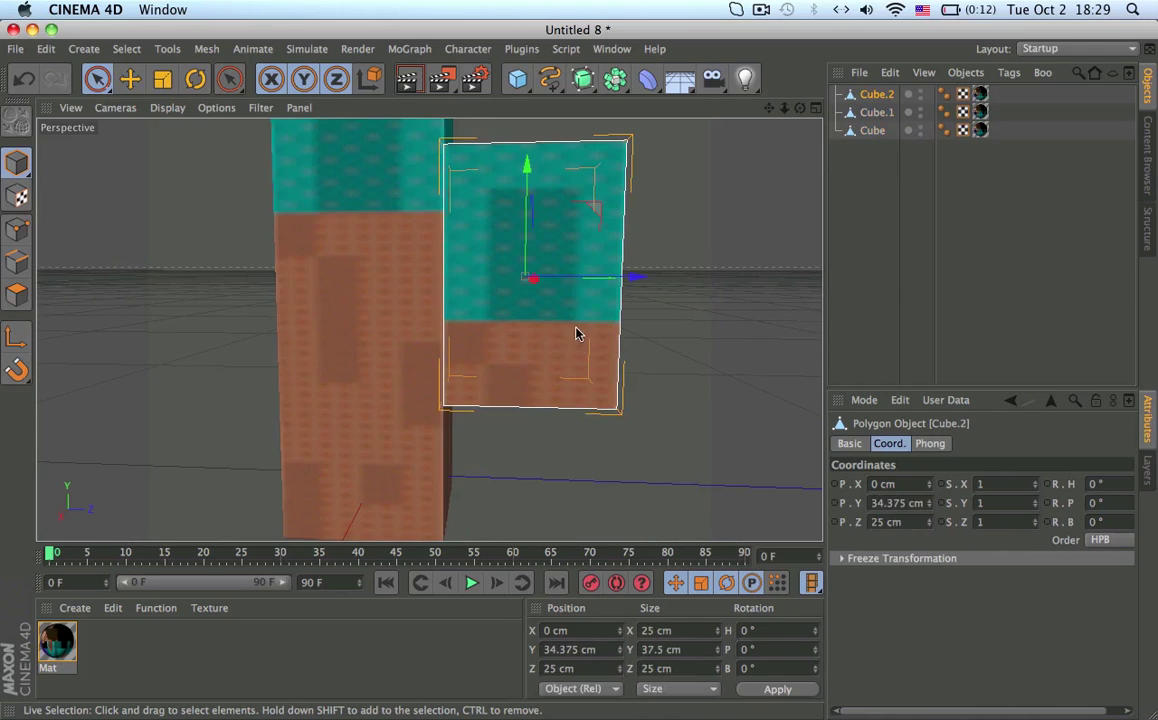
pyautogui.keyDown('alt'); pyautogui.moveTo(575, 328); pyautogui.dragTo(375, 358, button='middle'); pyautogui.keyUp('alt')
pyautogui.keyDown('alt'); pyautogui.moveTo(375, 358); pyautogui.dragTo(207, 321); pyautogui.keyUp('alt')
pyautogui.keyDown('alt'); pyautogui.moveTo(397, 388); pyautogui.dragTo(473, 438); pyautogui.keyUp('alt')
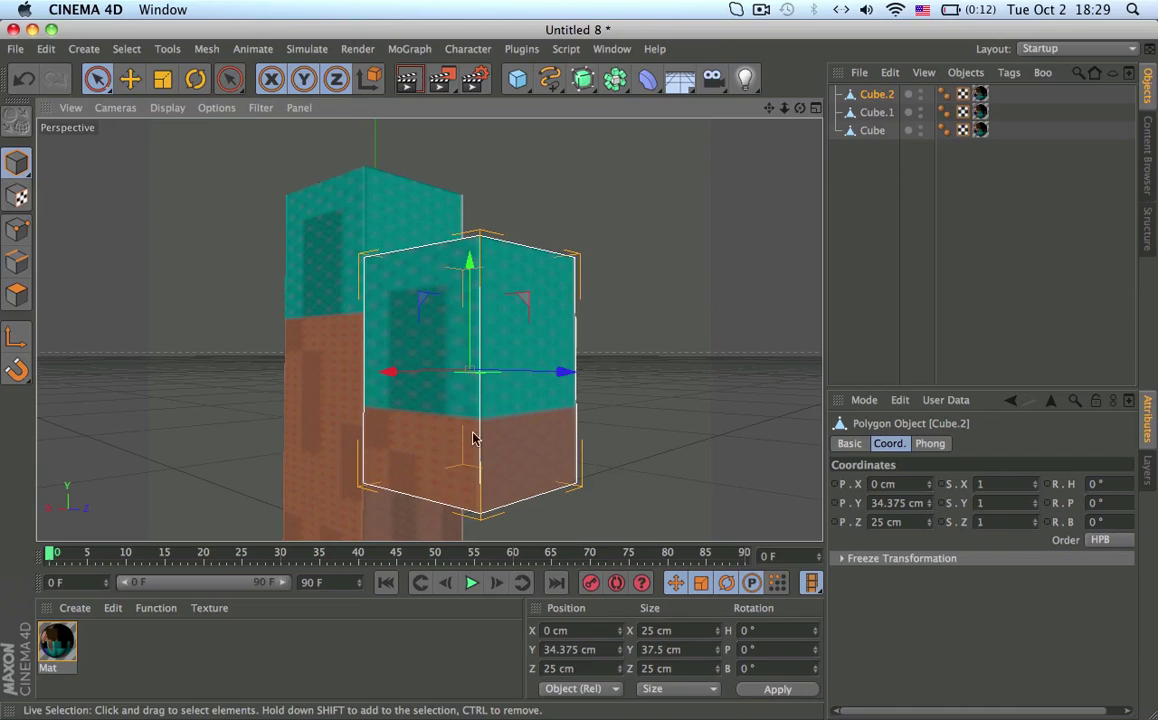
pyautogui.moveTo(468, 348); pyautogui.dragTo(473, 375)
pyautogui.keyDown('alt'); pyautogui.moveTo(473, 375); pyautogui.dragTo(486, 470, button='middle'); pyautogui.keyUp('alt')
# Loop-select the copied cube's side faces in the BP UV Edit layout and shift their UVs down two texture pixels.
pyautogui.click(1078, 48)
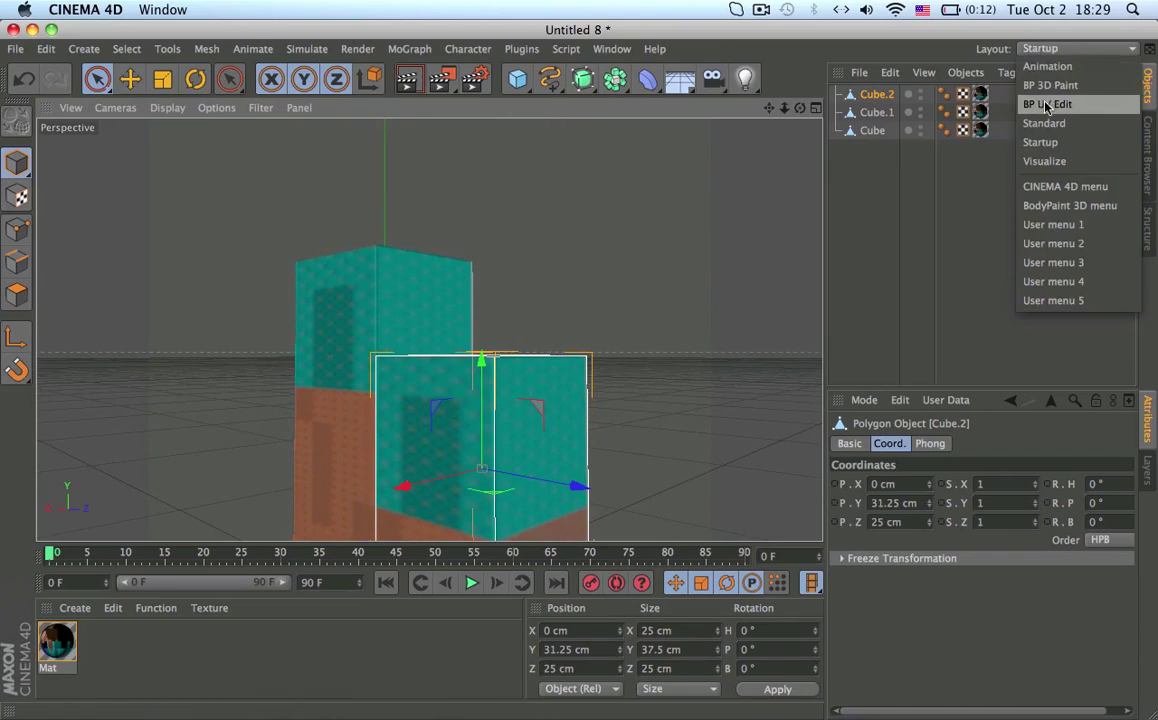
pyautogui.click(965, 98)
pyautogui.click(382, 75)
pyautogui.click(543, 76)
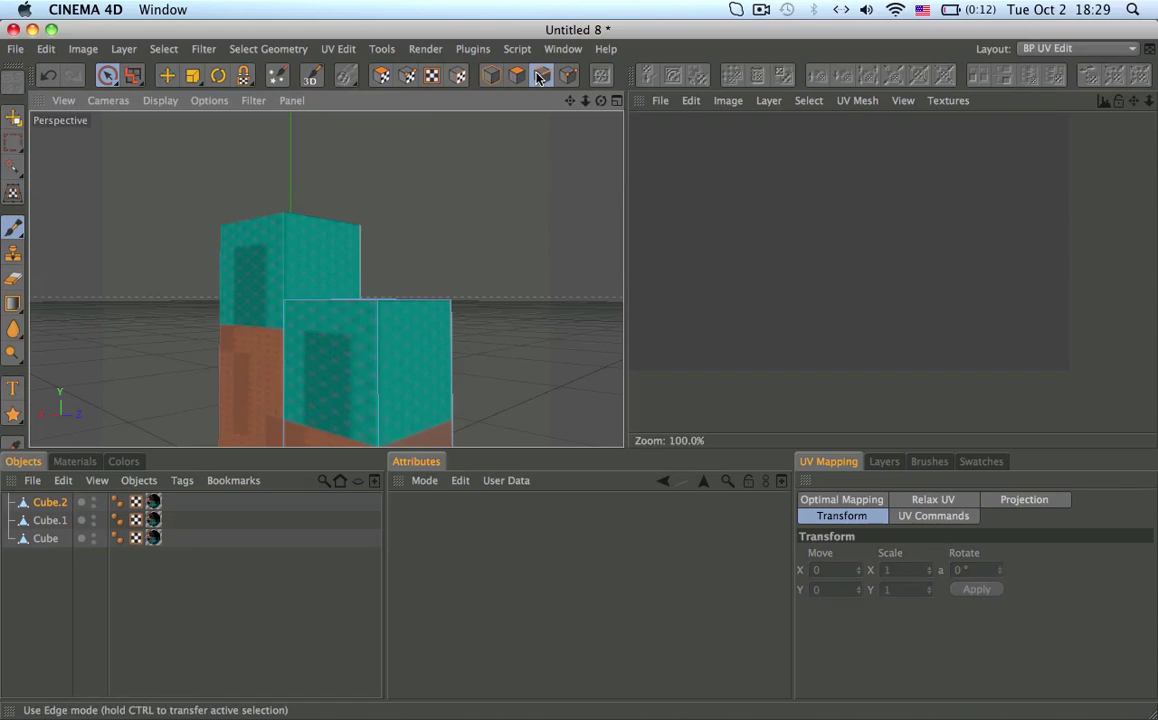
pyautogui.click(519, 76)
pyautogui.press('u')
pyautogui.press('l')
pyautogui.keyDown('alt'); pyautogui.moveTo(378, 364); pyautogui.dragTo(379, 248, button='middle'); pyautogui.keyUp('alt')
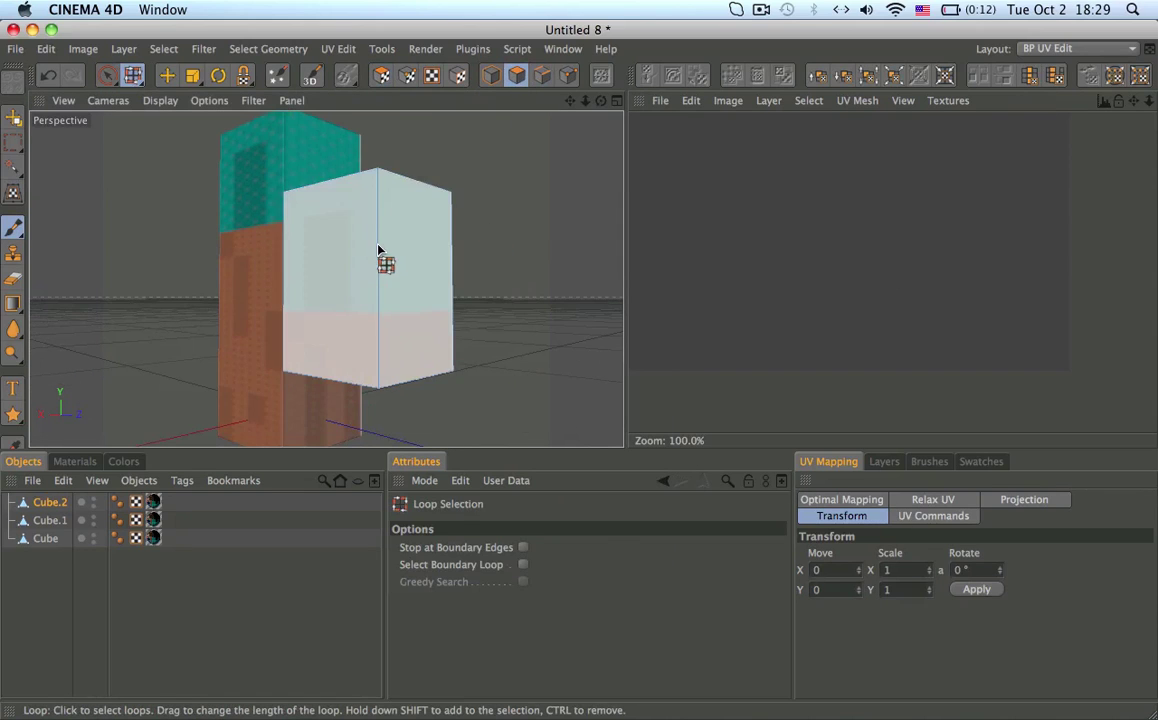
pyautogui.click(379, 248)
pyautogui.click(383, 74)
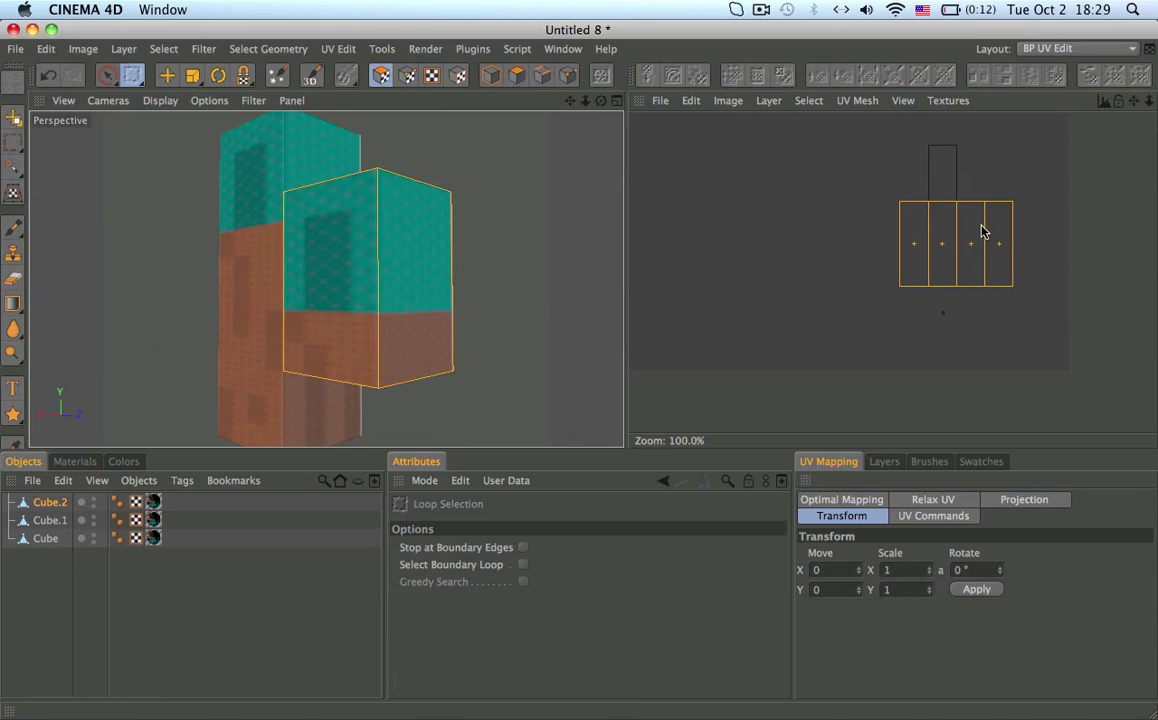
pyautogui.press('Down')
pyautogui.click(1060, 48)
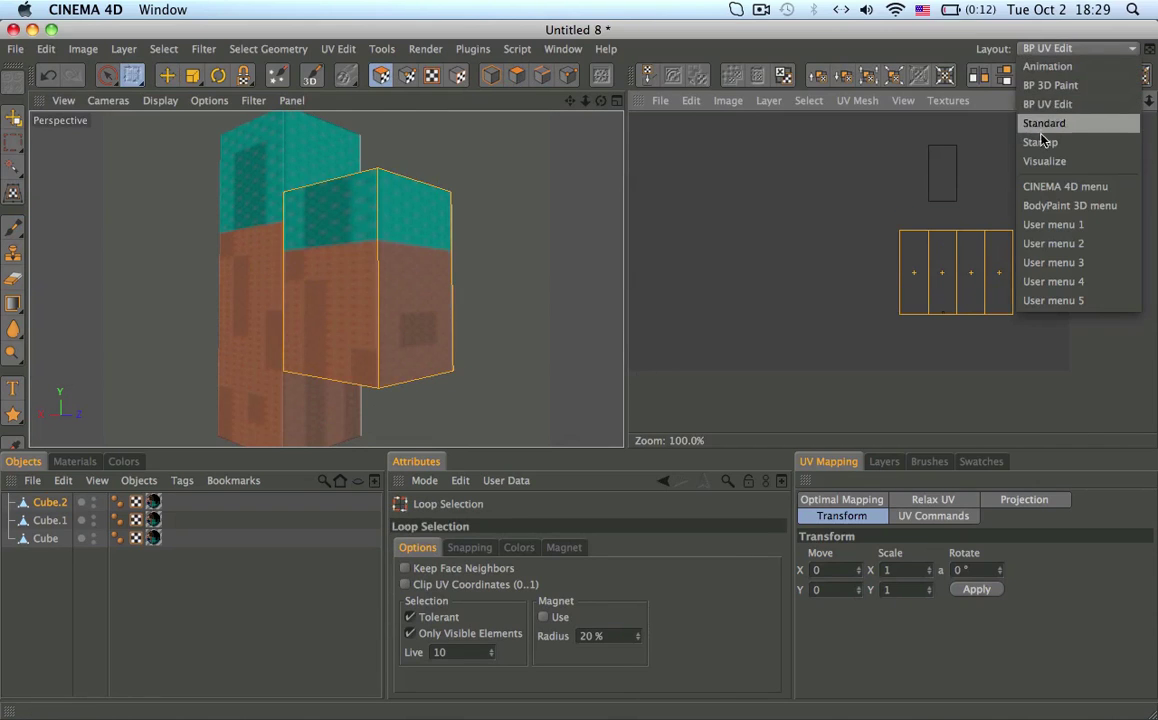
pyautogui.click(1040, 140)
pyautogui.click(1040, 48)
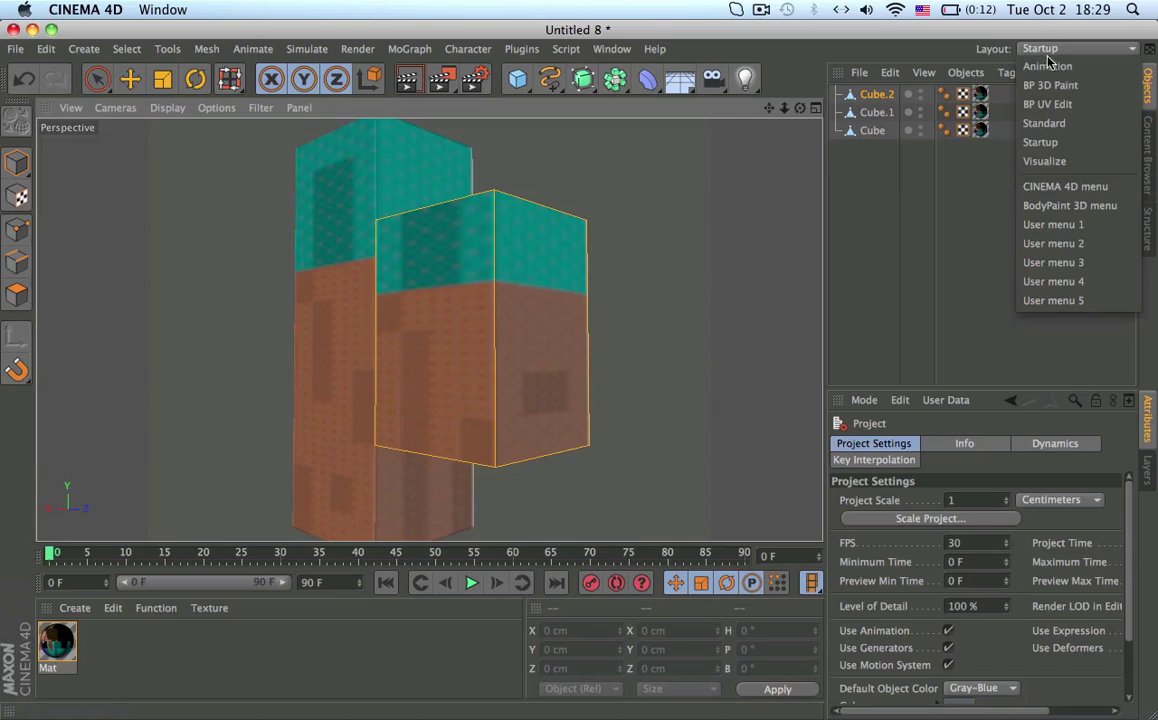
pyautogui.click(1019, 98)
# Display jhchar.png behind the UVs and move the copied cube's side-face UVs down one more texture pixel.
pyautogui.click(948, 100)
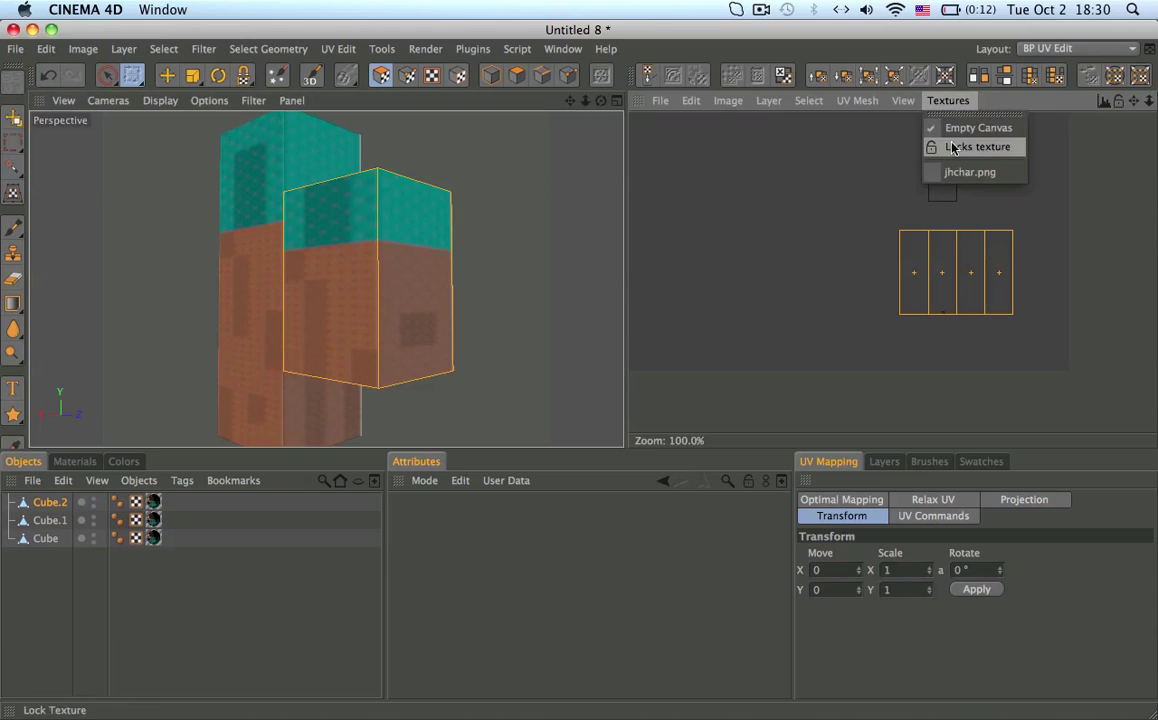
pyautogui.click(900, 156)
pyautogui.keyDown('alt'); pyautogui.moveTo(947, 355); pyautogui.dragTo(926, 307, button='middle'); pyautogui.keyUp('alt')
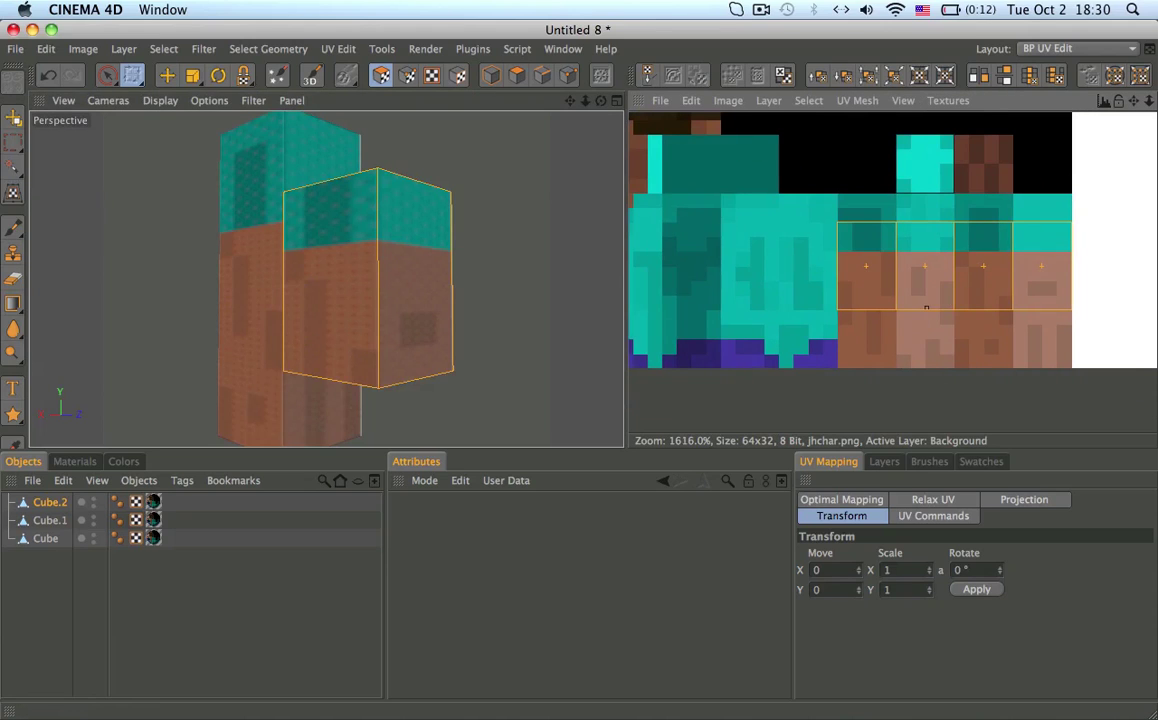
pyautogui.press('e')
pyautogui.press('Down')
pyautogui.press('Down')
pyautogui.press('Up')
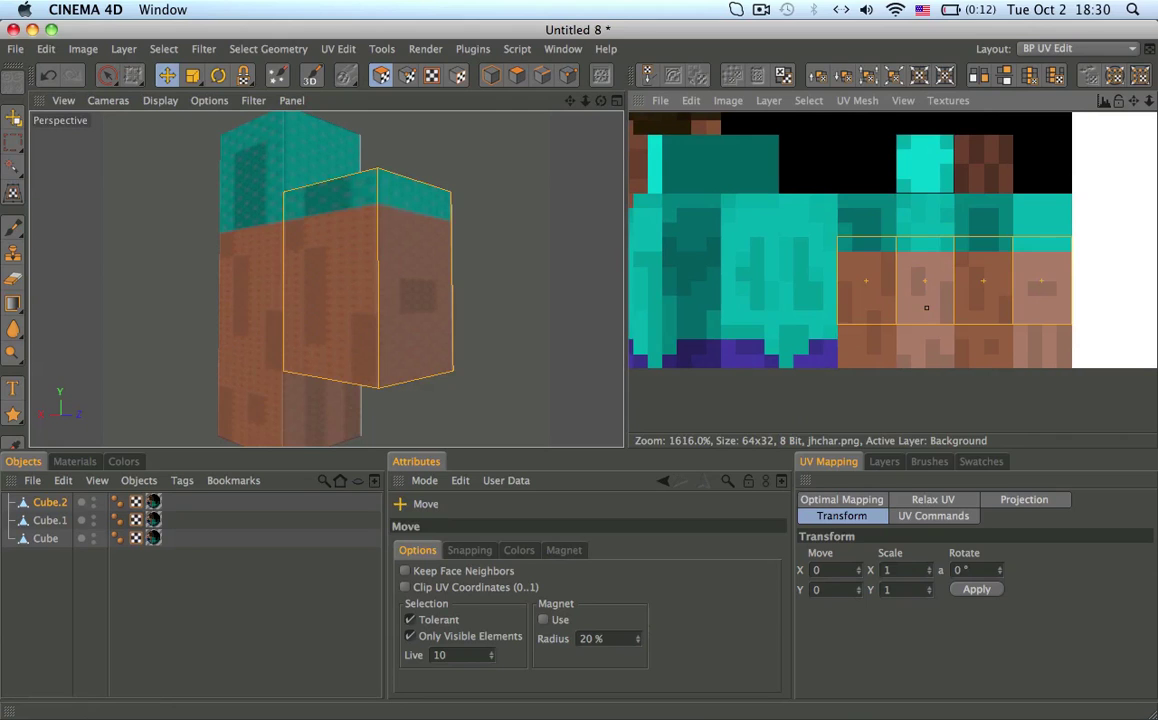
# Switch to the Startup layout and return to model mode with the copied cube selected.
pyautogui.click(1022, 47)
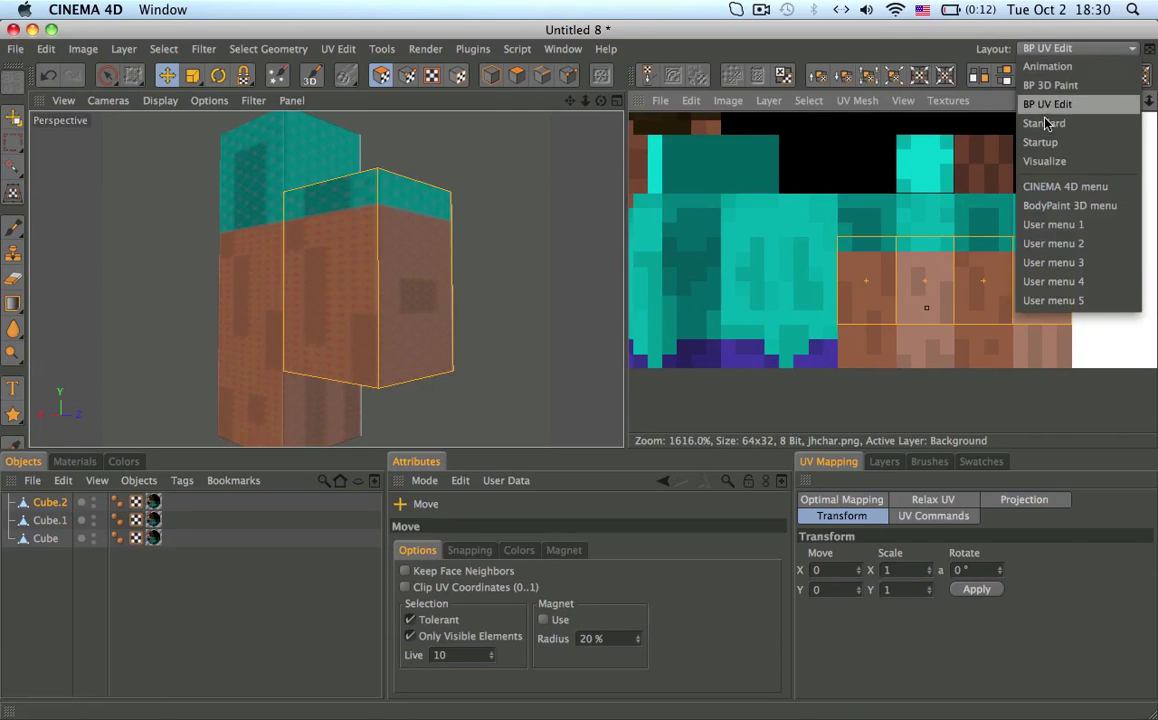
pyautogui.click(1042, 142)
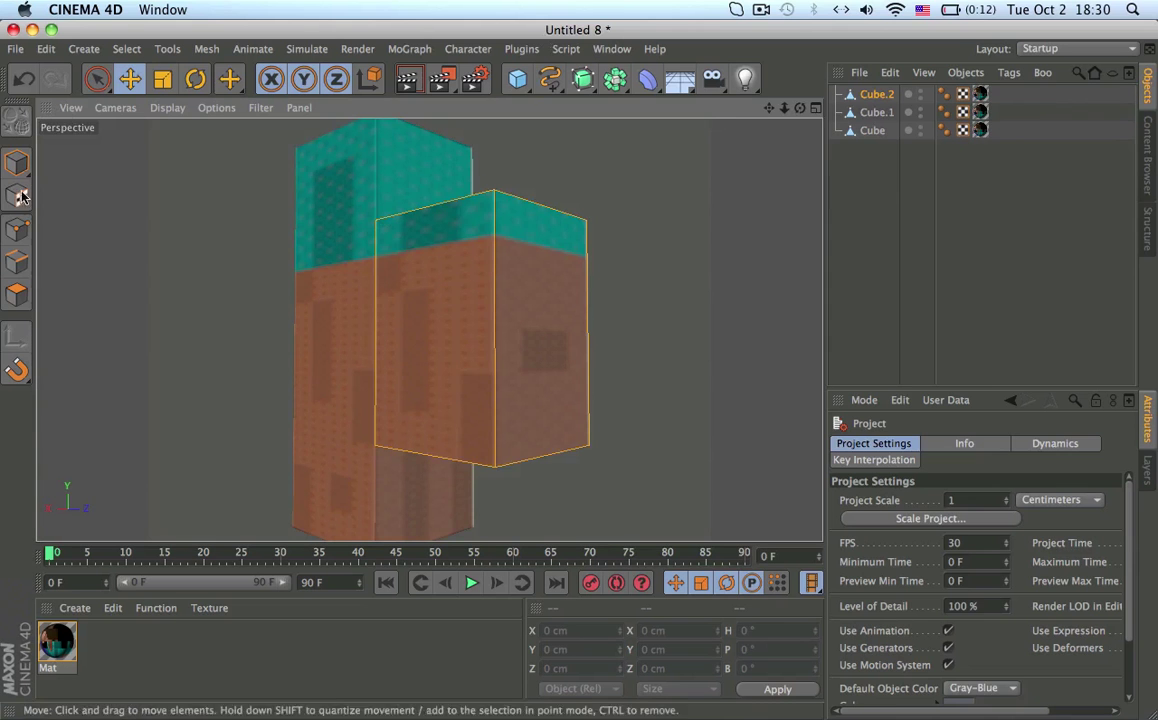
pyautogui.click(17, 163)
pyautogui.keyDown('alt'); pyautogui.moveTo(468, 238); pyautogui.dragTo(508, 256); pyautogui.keyUp('alt')
pyautogui.scroll(-8, 520, 244)
pyautogui.scroll(6, 530, 264)
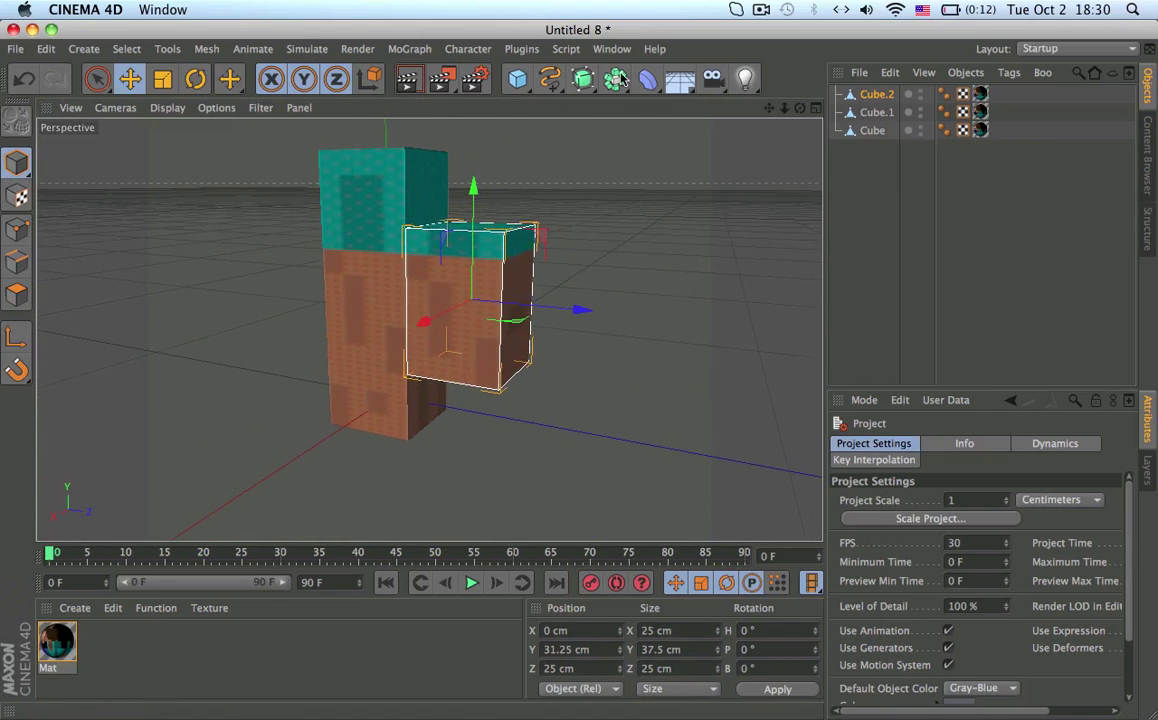
# Add a Boole object and rename the copied cube Cover, the lower cube Arm2 and the upper cube Arm1.
pyautogui.moveTo(615, 79); pyautogui.dragTo(886, 93)
pyautogui.click(889, 111)
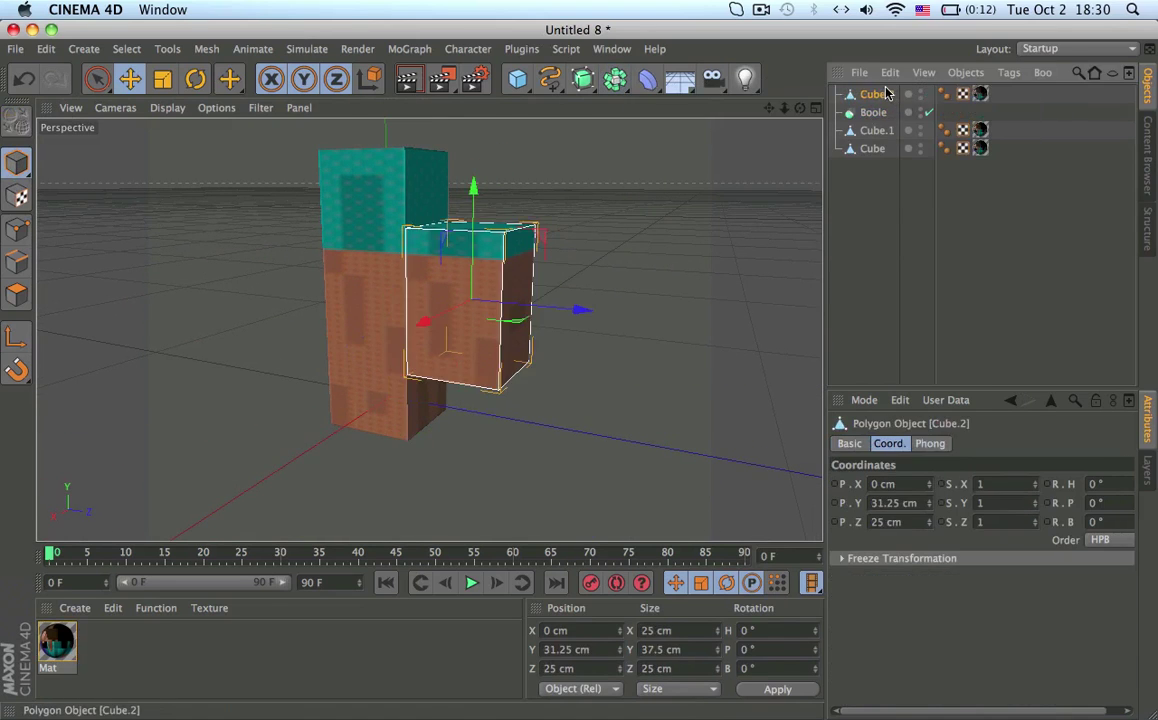
pyautogui.doubleClick(874, 97)
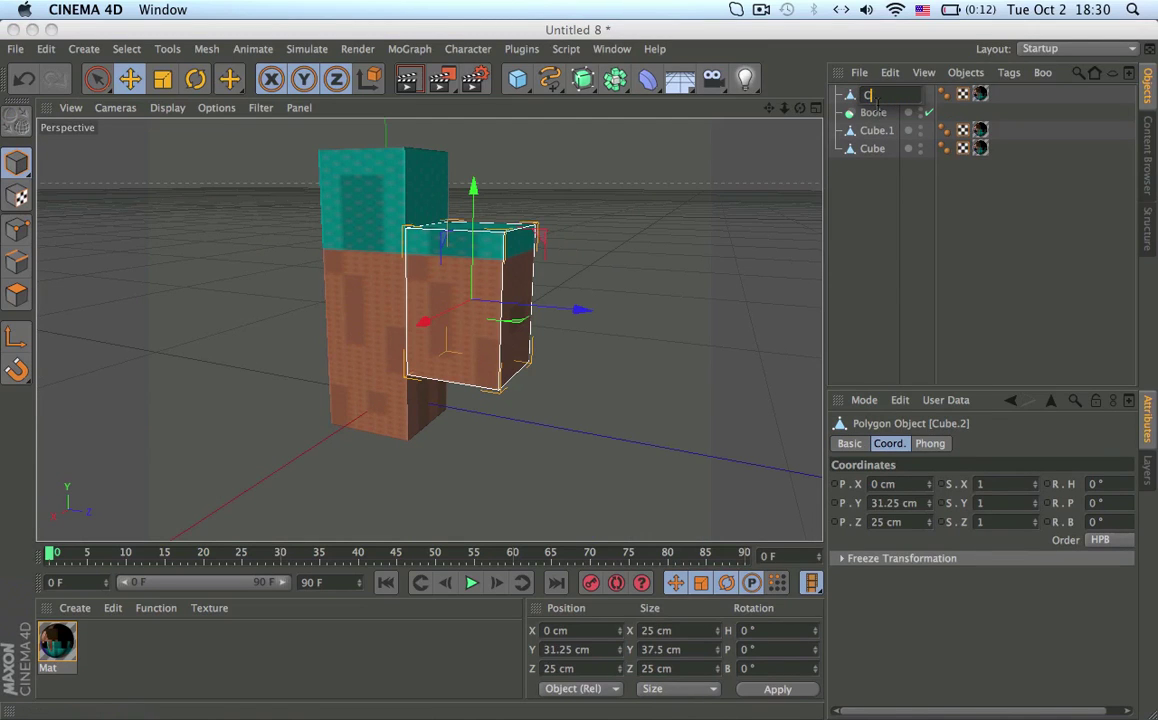
pyautogui.doubleClick(887, 129)
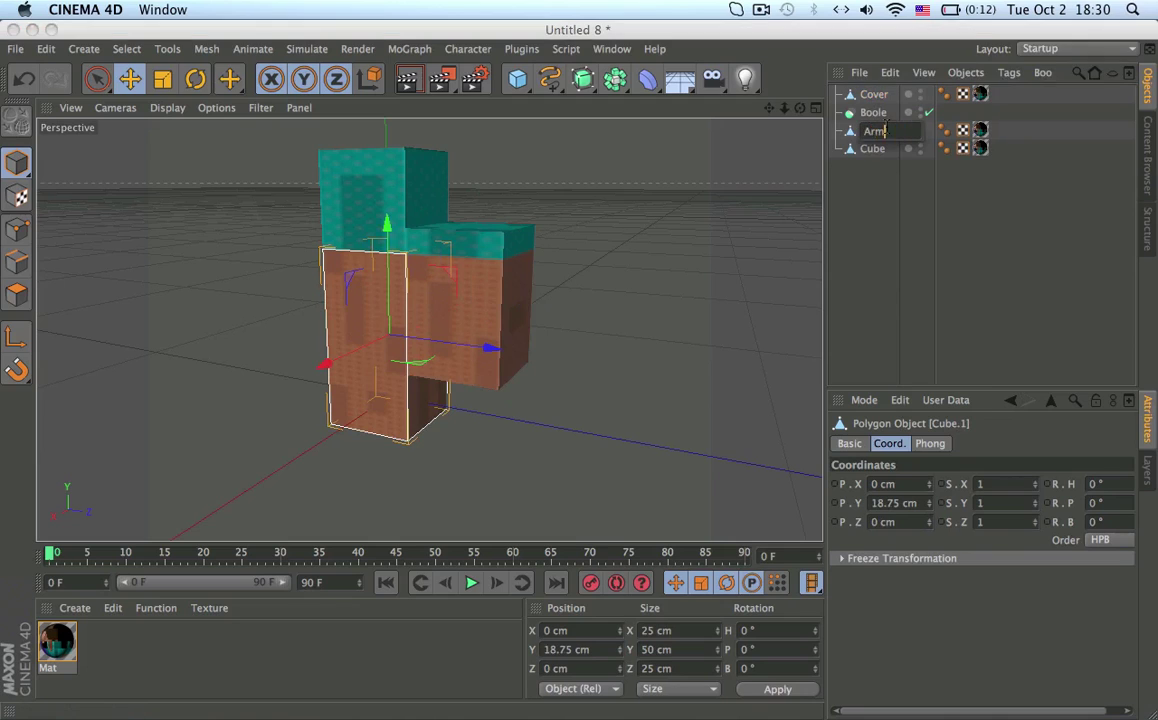
pyautogui.click(876, 148)
pyautogui.doubleClick(876, 148)
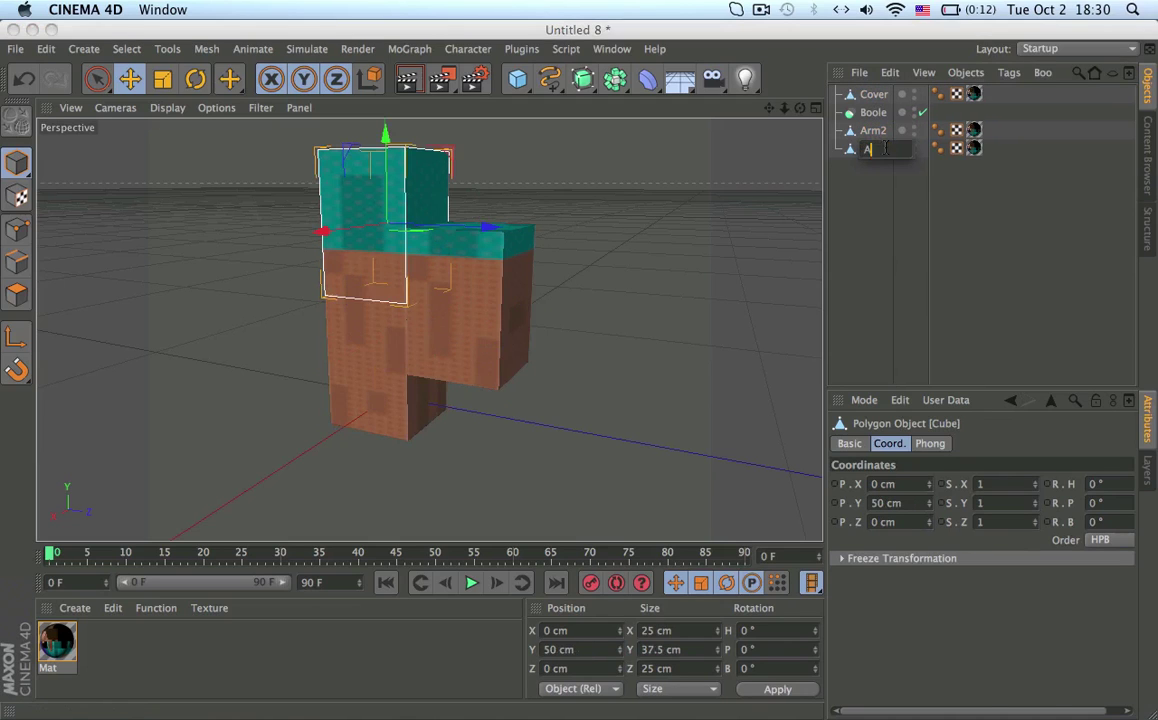
pyautogui.press('Return')
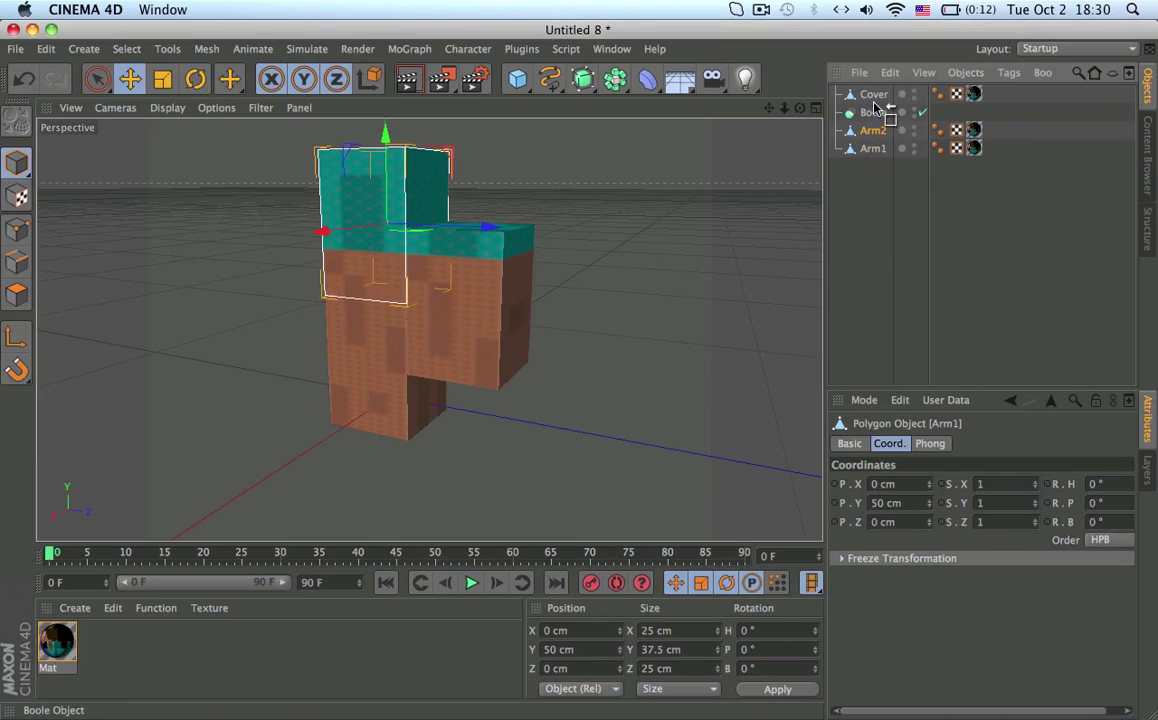
# Nest Arm2 and Cover under the Boole object, with Arm2 first, leaving Arm1 outside.
pyautogui.moveTo(874, 108); pyautogui.dragTo(876, 98)
pyautogui.click(869, 96)
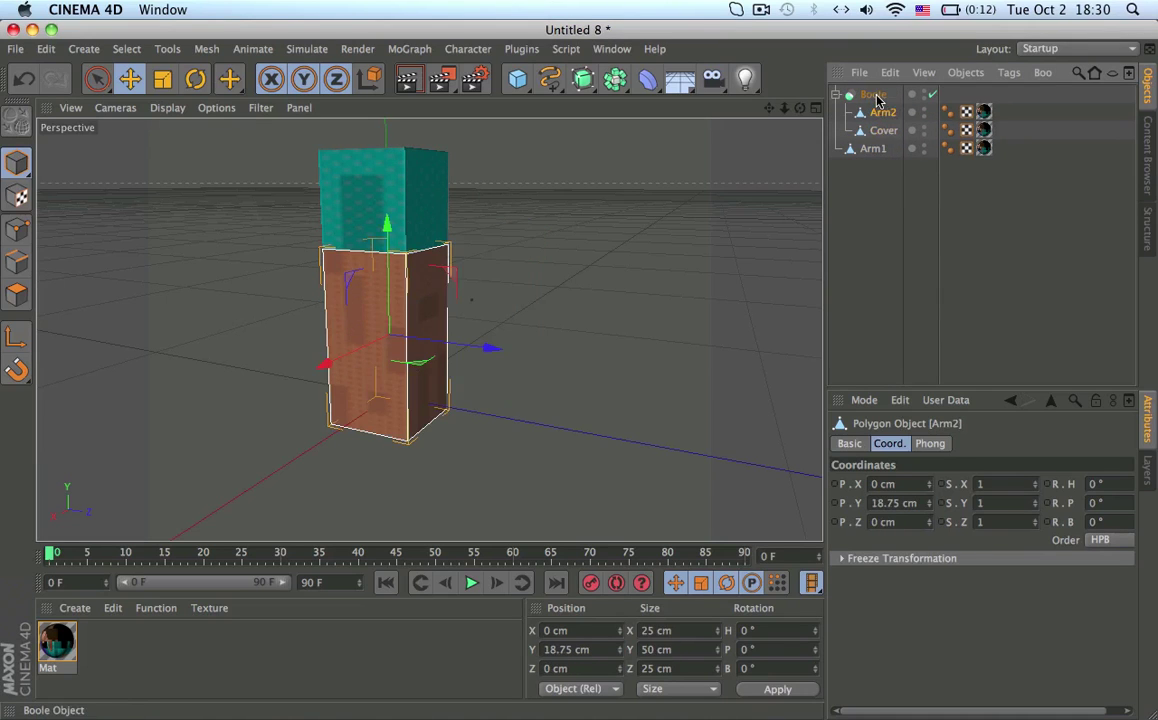
pyautogui.click(902, 163)
pyautogui.click(879, 152)
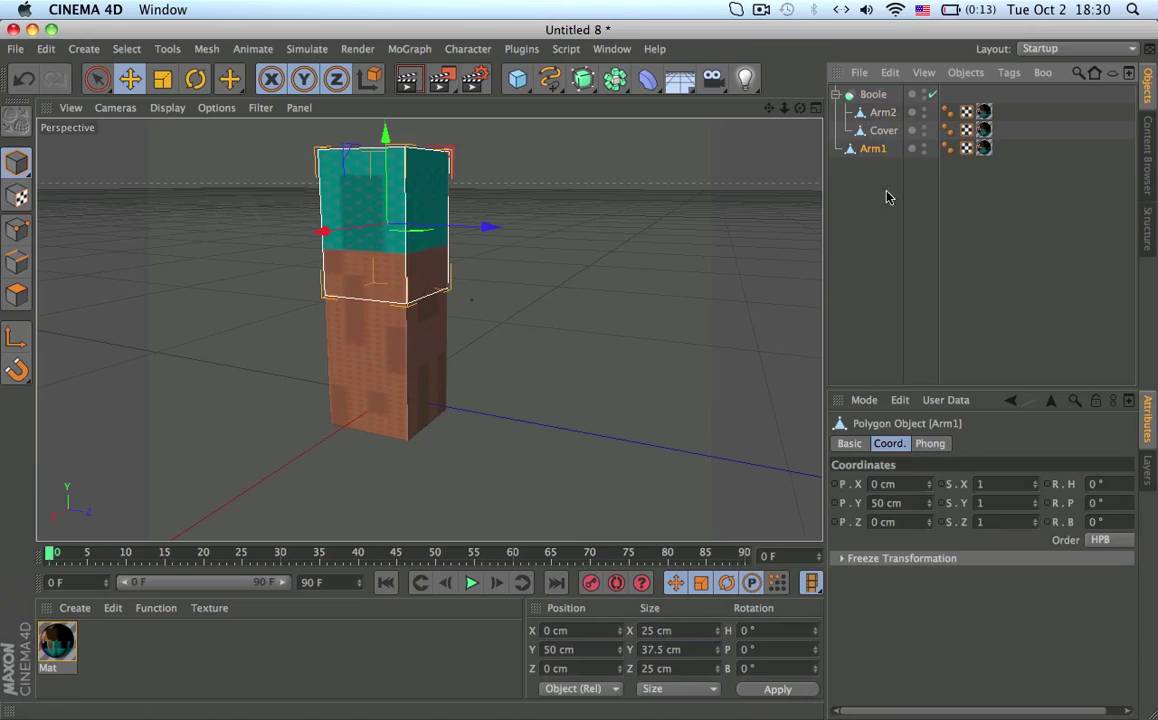
pyautogui.click(908, 195)
# In the right view, move only Cover's axis to the arm's centre line at Y 37.5 cm and Z 0 cm.
pyautogui.click(875, 131)
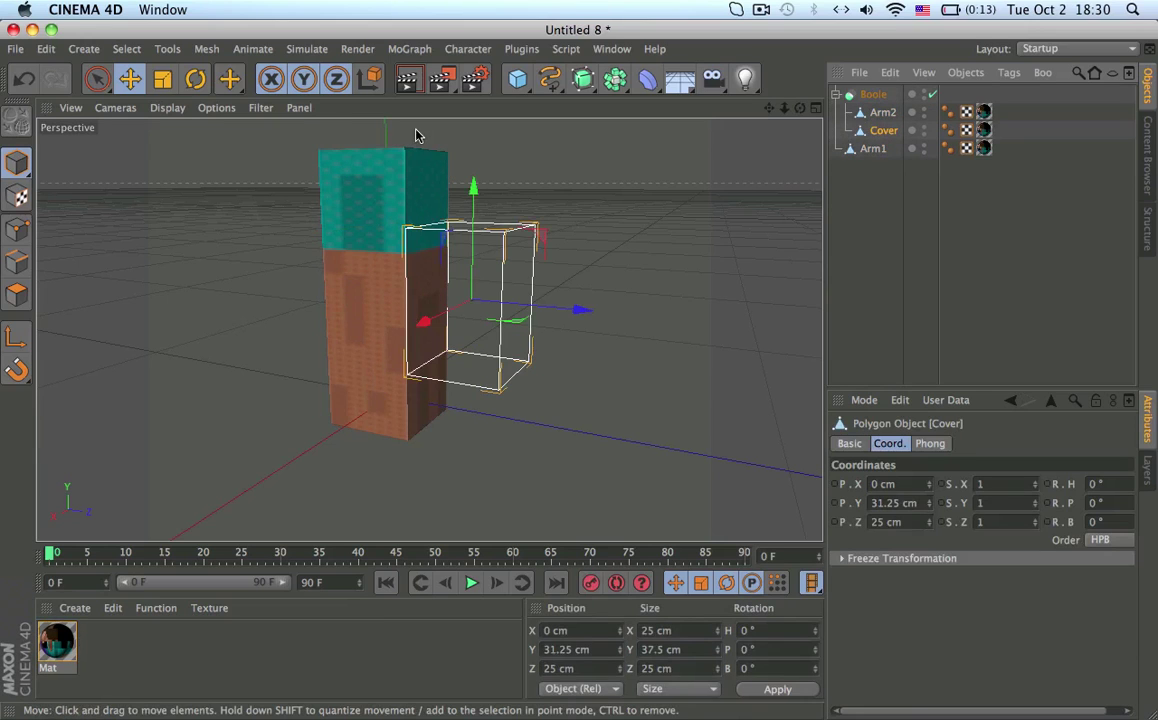
pyautogui.press('F3')
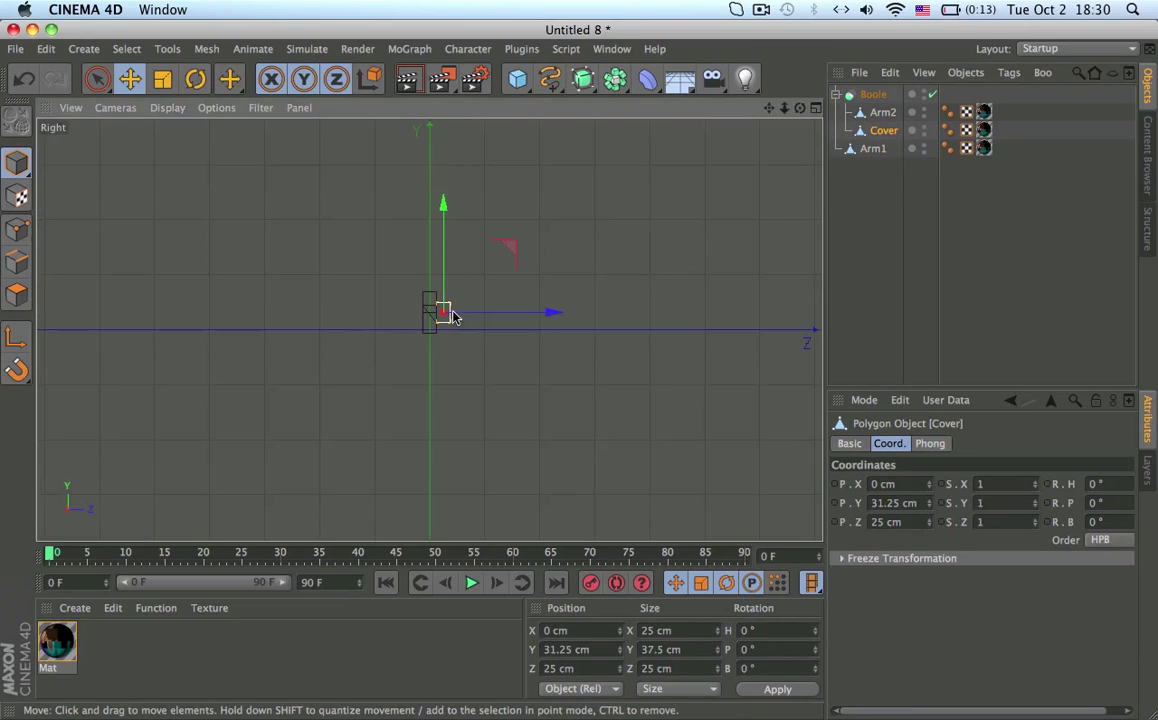
pyautogui.scroll(5, 505, 308)
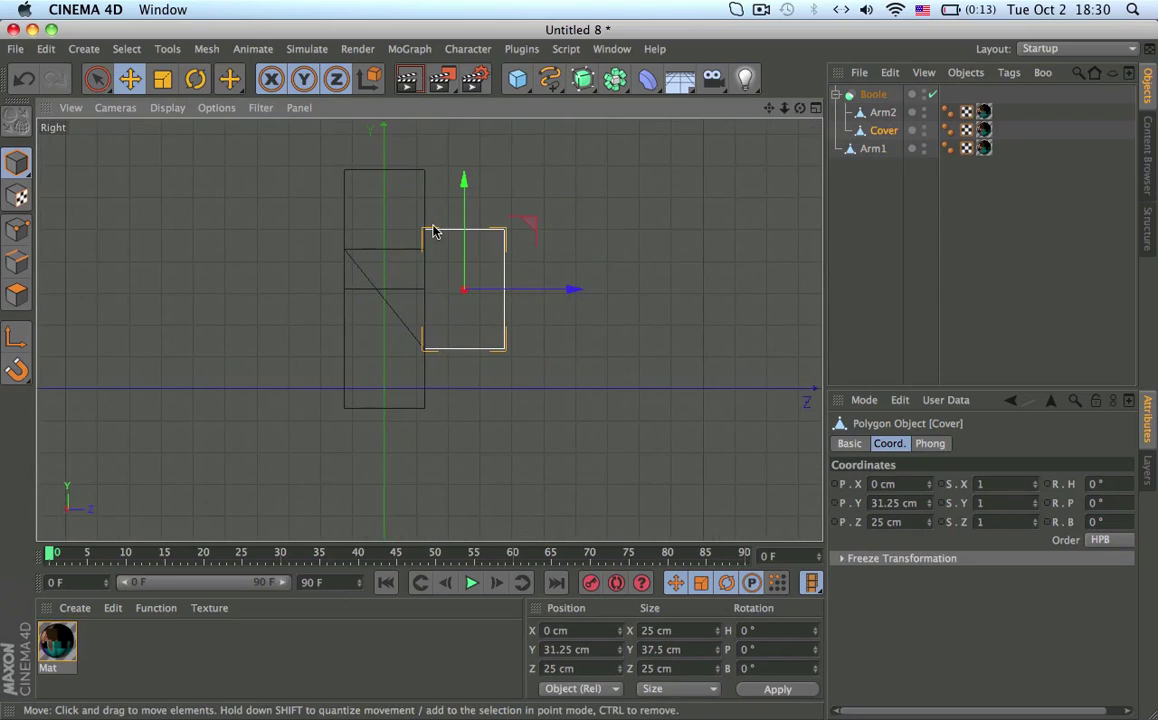
pyautogui.scroll(5, 434, 229)
pyautogui.click(17, 337)
pyautogui.keyDown('alt'); pyautogui.moveTo(494, 389); pyautogui.dragTo(475, 331, button='middle'); pyautogui.keyUp('alt')
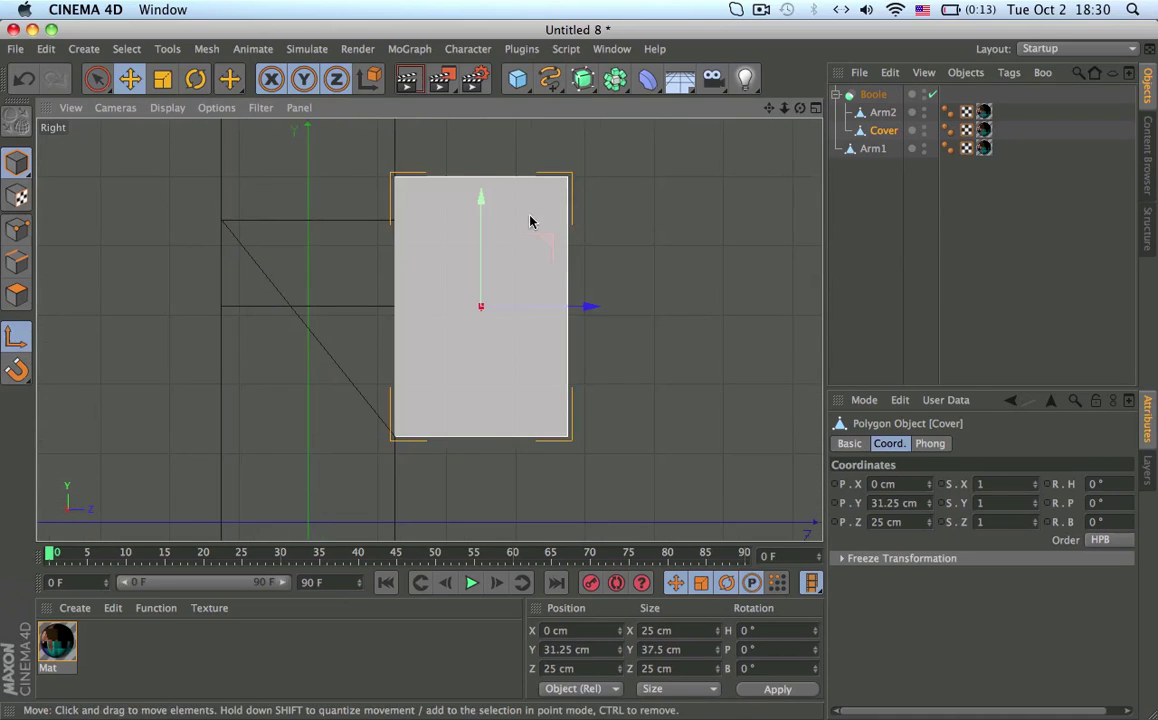
pyautogui.moveTo(535, 238); pyautogui.dragTo(382, 213)
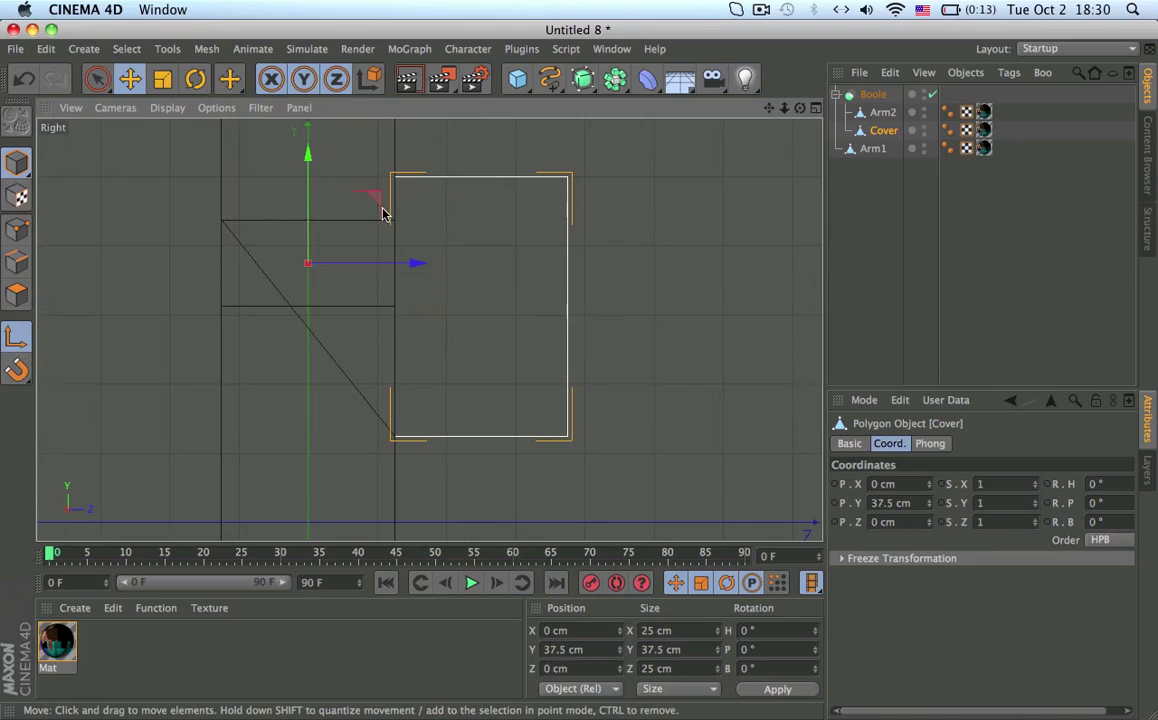
# Lower Cover's axis to Y 31.25 cm, end axis editing and return to the perspective view.
pyautogui.scroll(-2, 384, 212)
pyautogui.keyDown('alt'); pyautogui.moveTo(397, 234); pyautogui.dragTo(442, 270, button='middle'); pyautogui.keyUp('alt')
pyautogui.scroll(-2, 442, 269)
pyautogui.moveTo(396, 250); pyautogui.dragTo(396, 279)
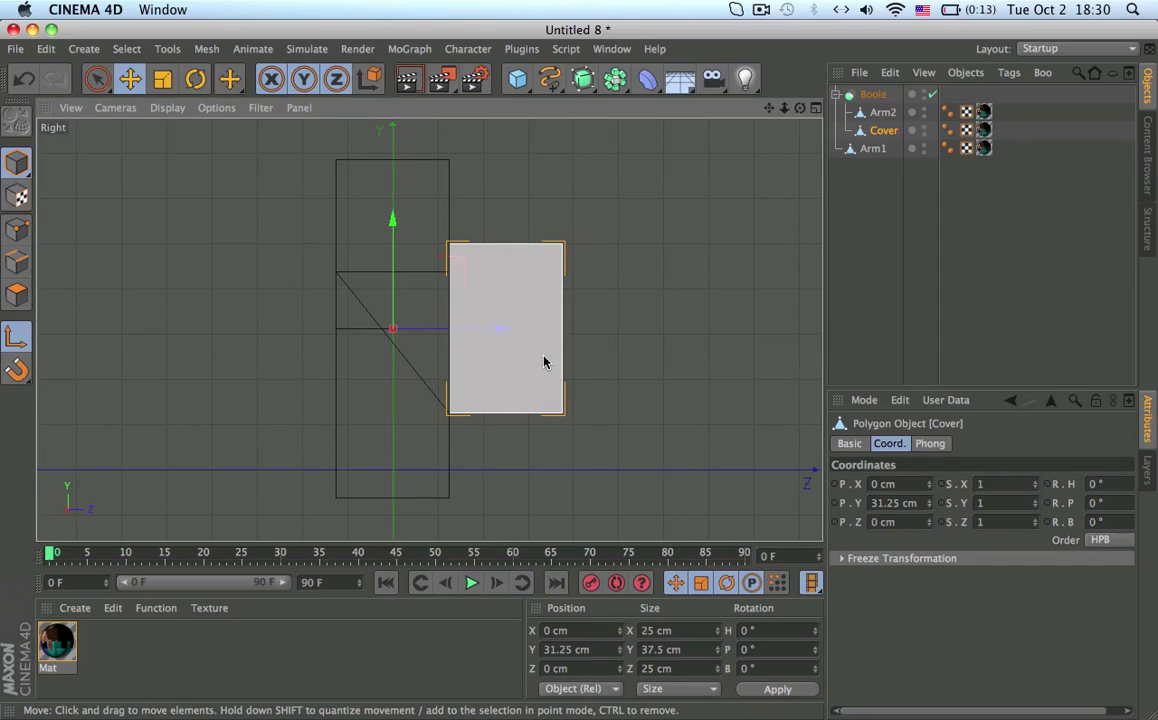
pyautogui.middleClick(528, 294)
pyautogui.middleClick(228, 259)
pyautogui.click(16, 335)
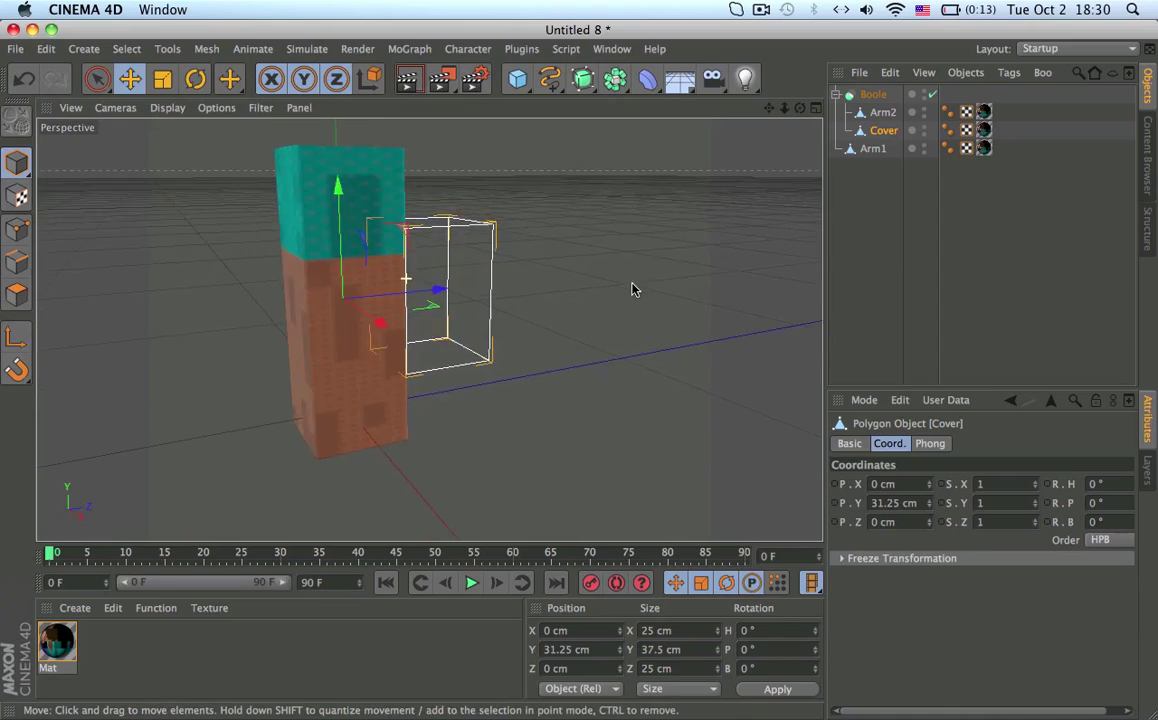
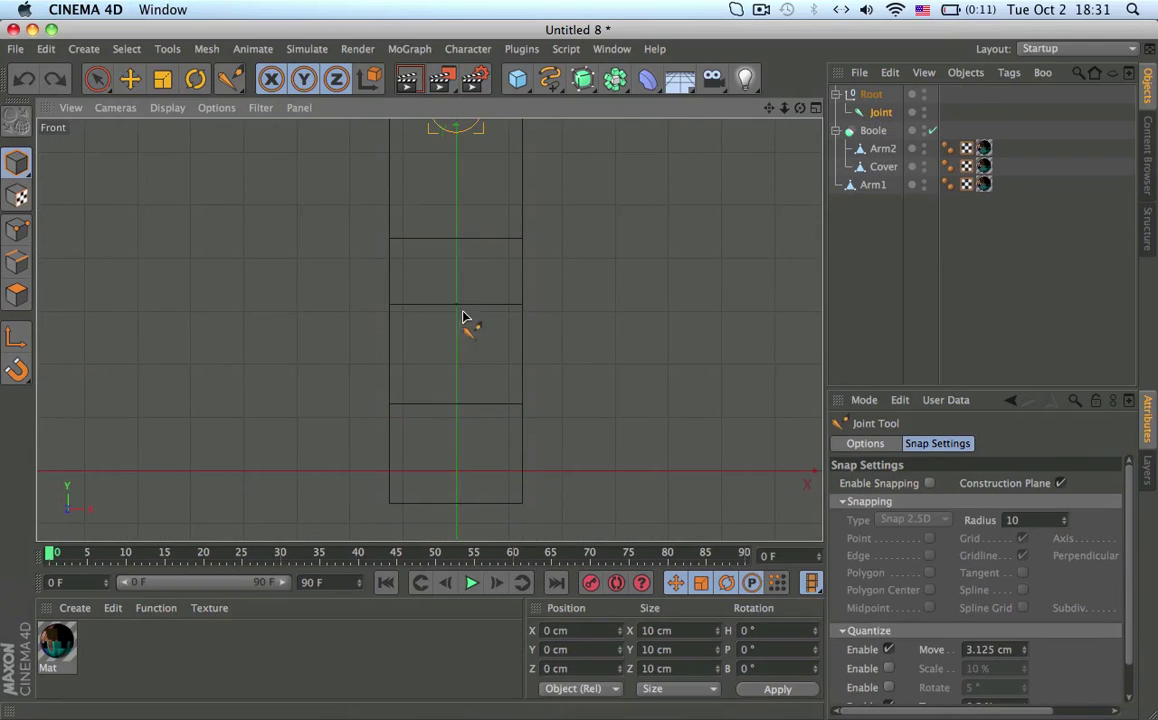
# Undo the previously placed joints and their Root null.
pyautogui.press('super+z')
pyautogui.press('super+z')
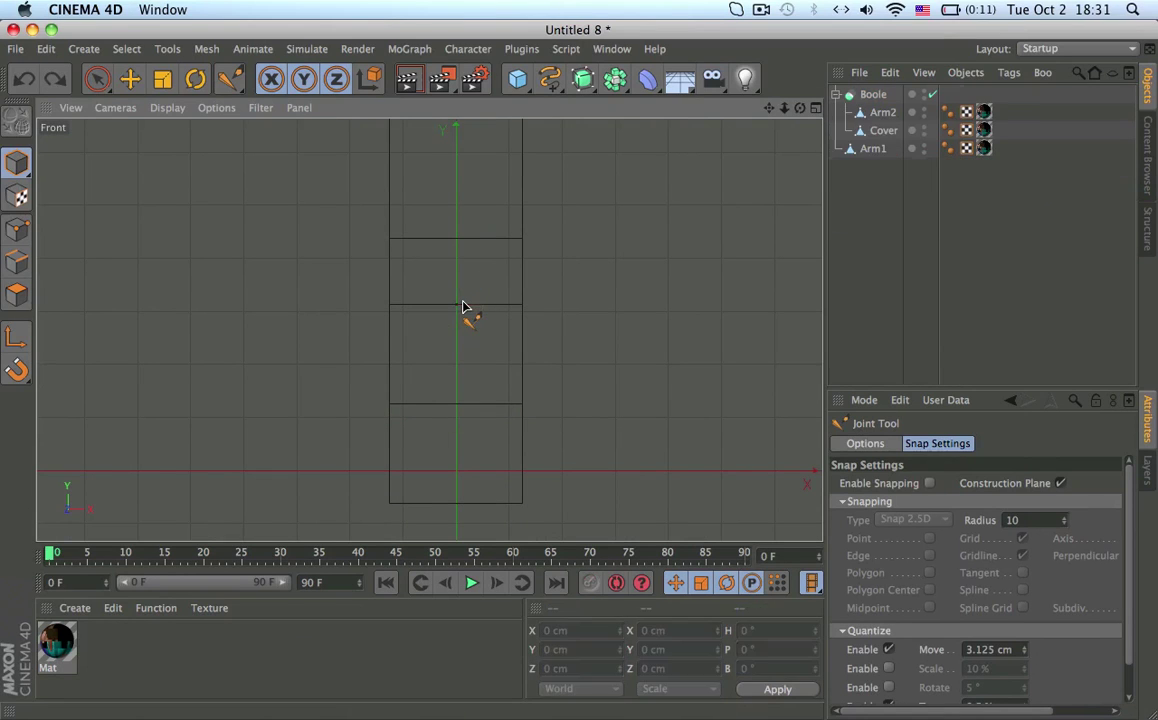
pyautogui.press('super+z')
# Create a three-joint chain in the front view along the arm's centre line, from its upper edge through the middle to its lower edge.
pyautogui.scroll(-4, 493, 365)
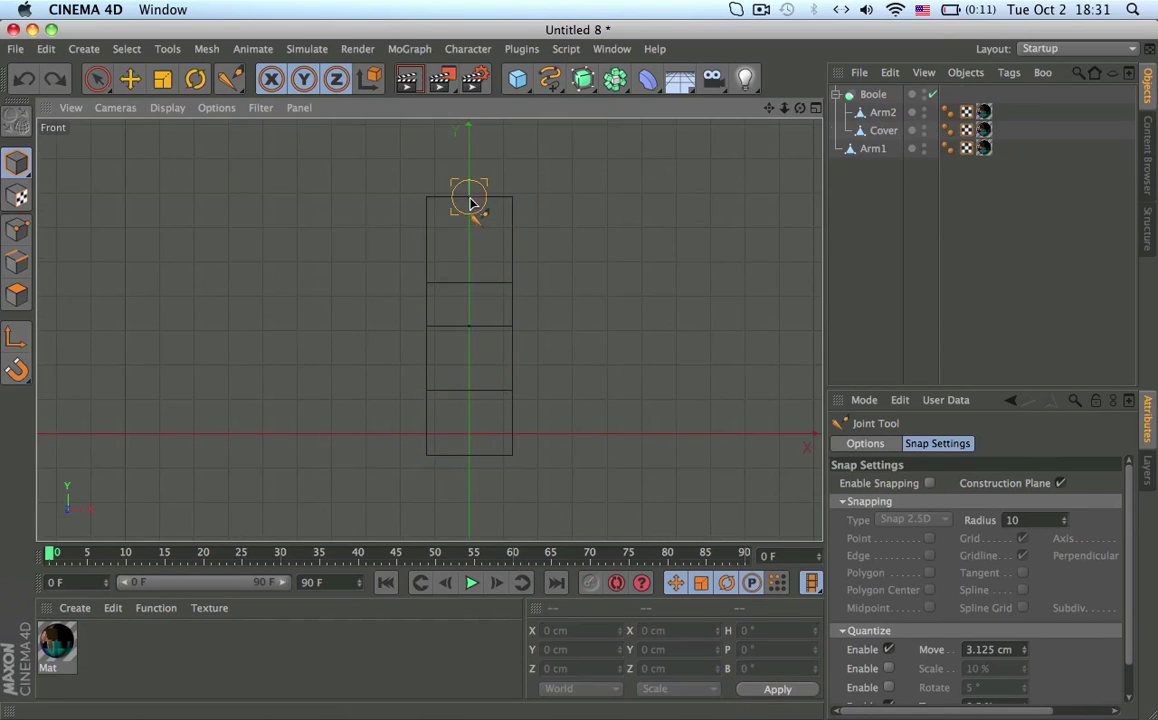
pyautogui.keyDown('ctrl'); pyautogui.click(470, 199); pyautogui.keyUp('ctrl')
pyautogui.keyDown('ctrl'); pyautogui.click(470, 328); pyautogui.keyUp('ctrl')
pyautogui.keyDown('ctrl'); pyautogui.click(471, 458); pyautogui.keyUp('ctrl')
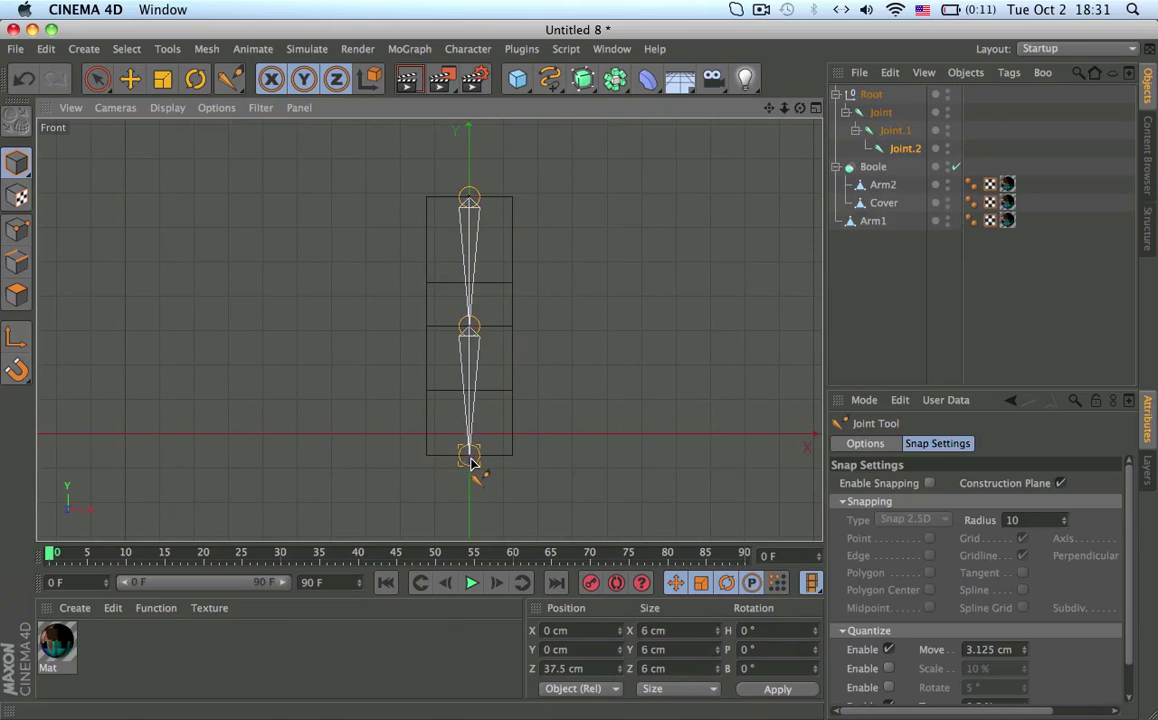
pyautogui.press('F1')
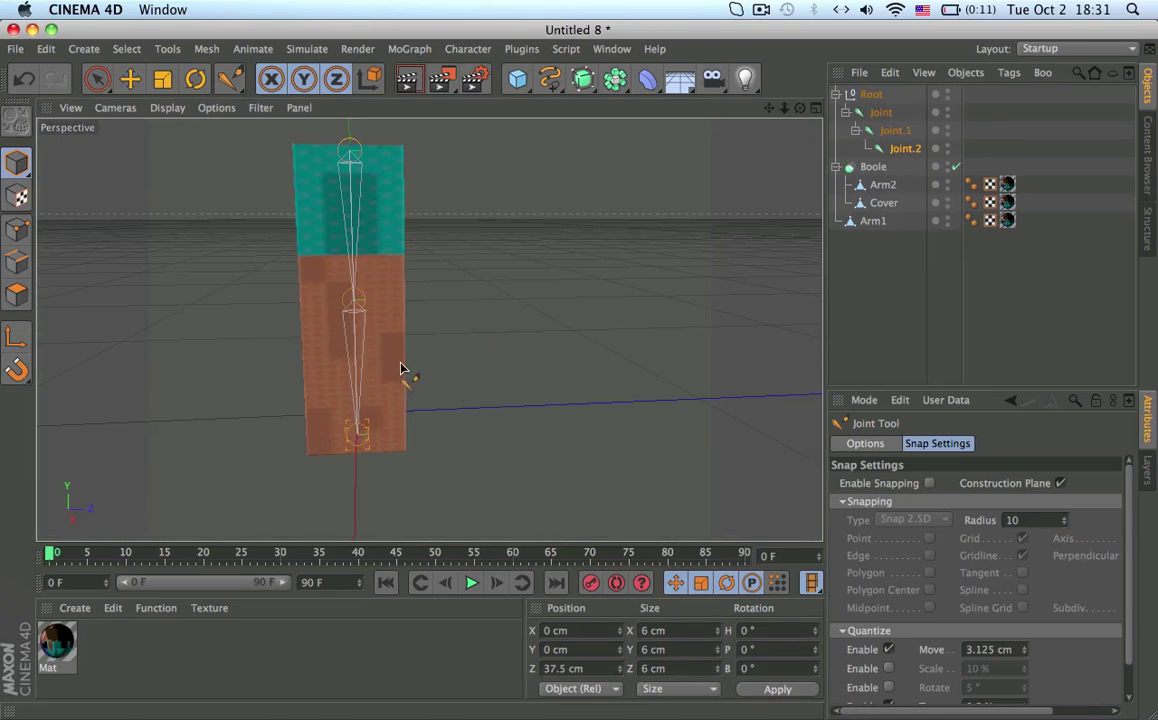
pyautogui.keyDown('alt'); pyautogui.moveTo(372, 360); pyautogui.dragTo(331, 360); pyautogui.keyUp('alt')
pyautogui.keyDown('alt'); pyautogui.moveTo(648, 228); pyautogui.dragTo(623, 246); pyautogui.keyUp('alt')
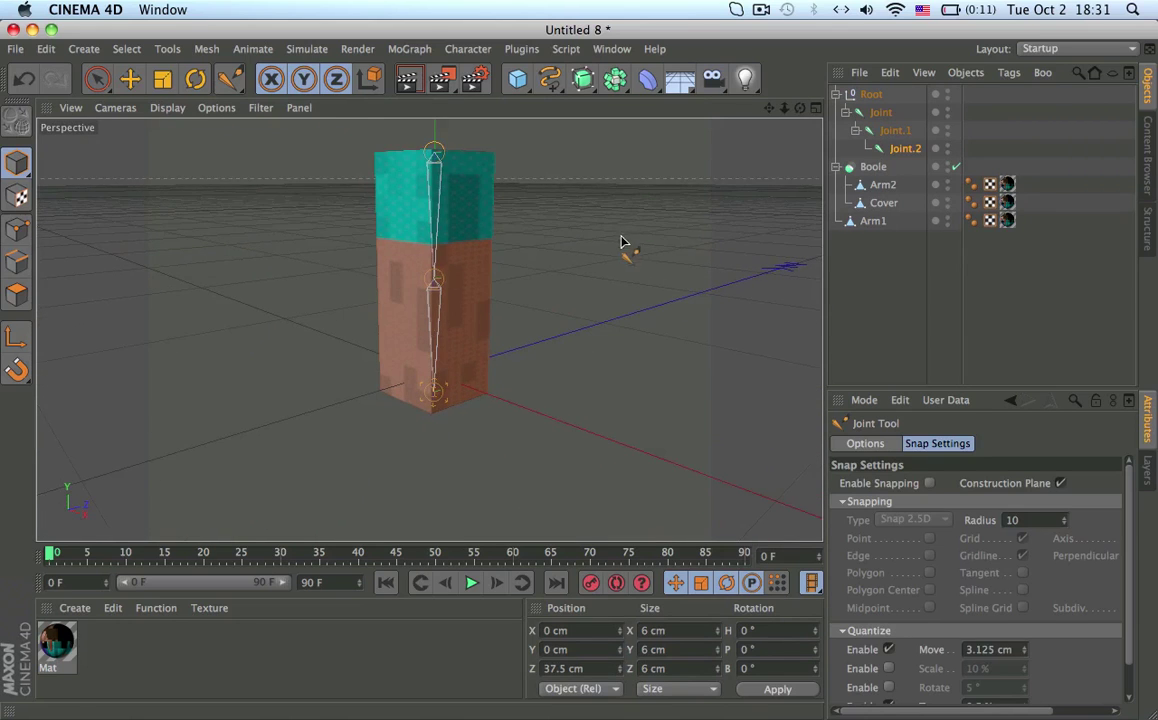
# Take the joint chain out of the Root null and delete Root.
pyautogui.click(882, 113)
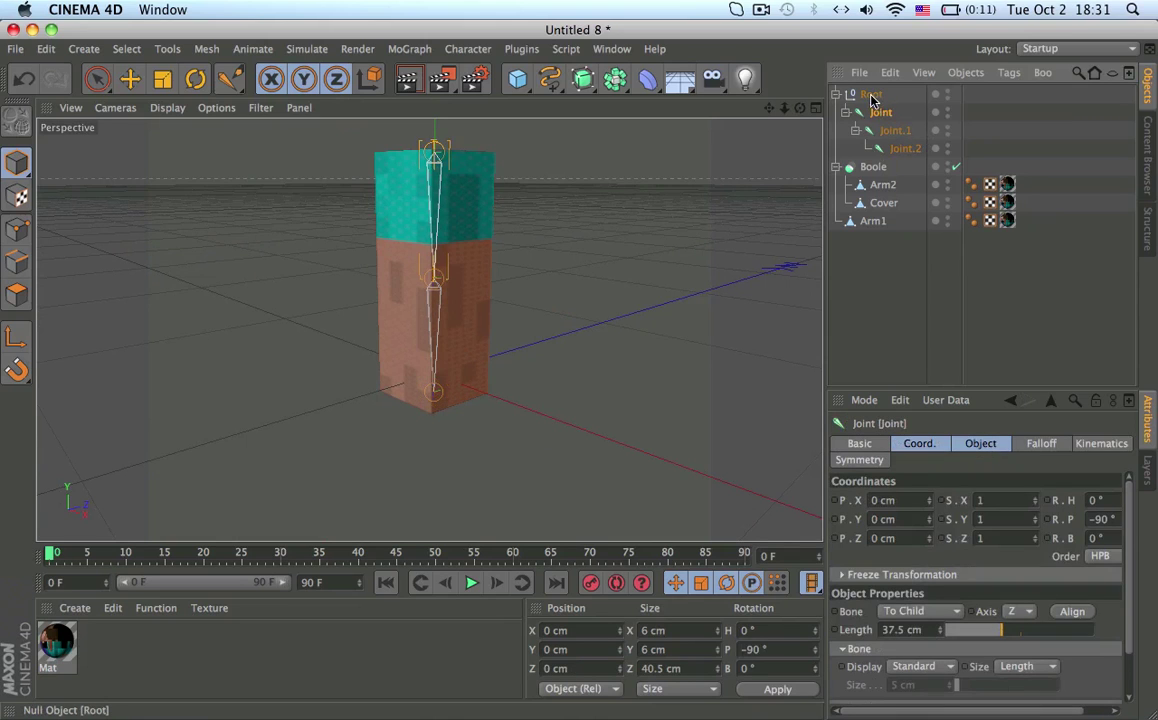
pyautogui.moveTo(875, 97); pyautogui.dragTo(875, 93)
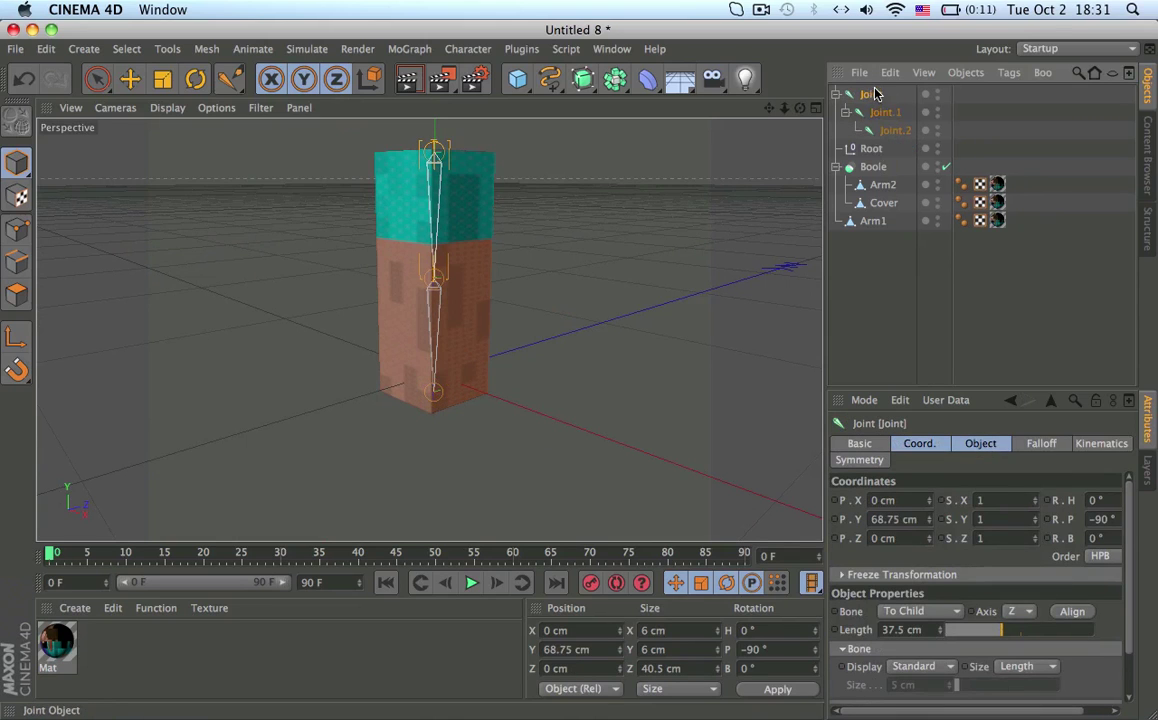
pyautogui.click(874, 148)
pyautogui.press('Delete')
# Create an IK chain from Joint to Joint.2.
pyautogui.keyDown('alt'); pyautogui.moveTo(490, 287); pyautogui.dragTo(294, 289); pyautogui.keyUp('alt')
pyautogui.click(876, 95)
pyautogui.keyDown('ctrl'); pyautogui.click(901, 132); pyautogui.keyUp('ctrl')
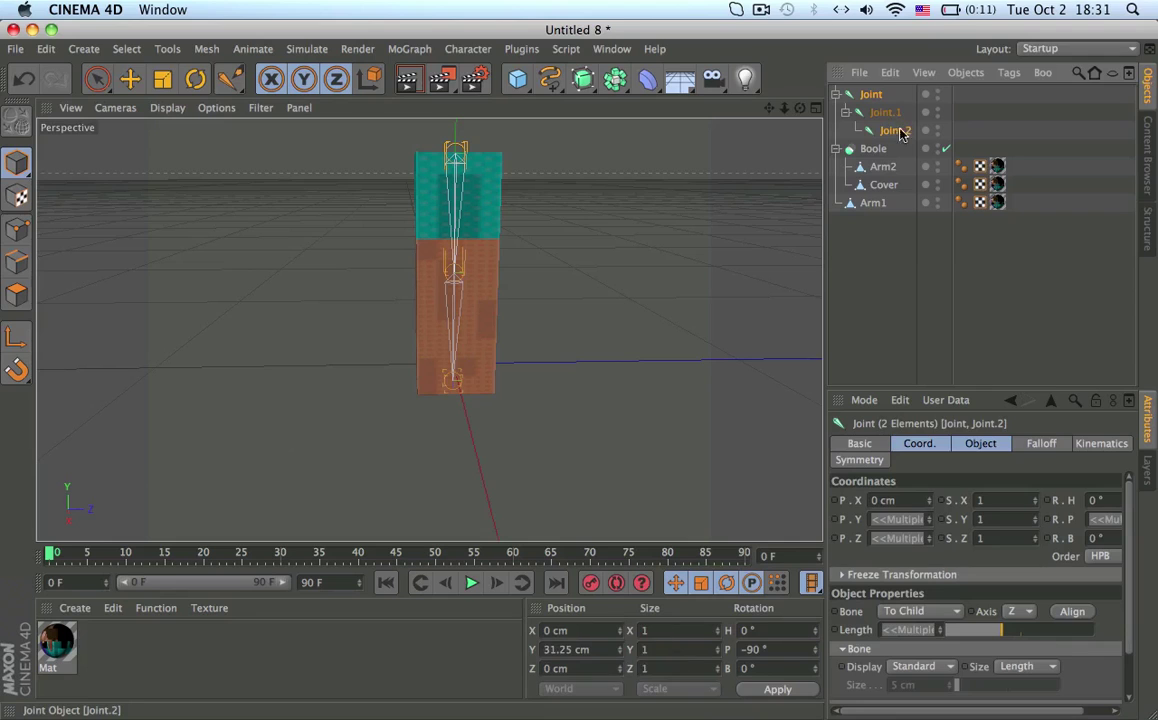
pyautogui.click(475, 78)
pyautogui.click(18, 29)
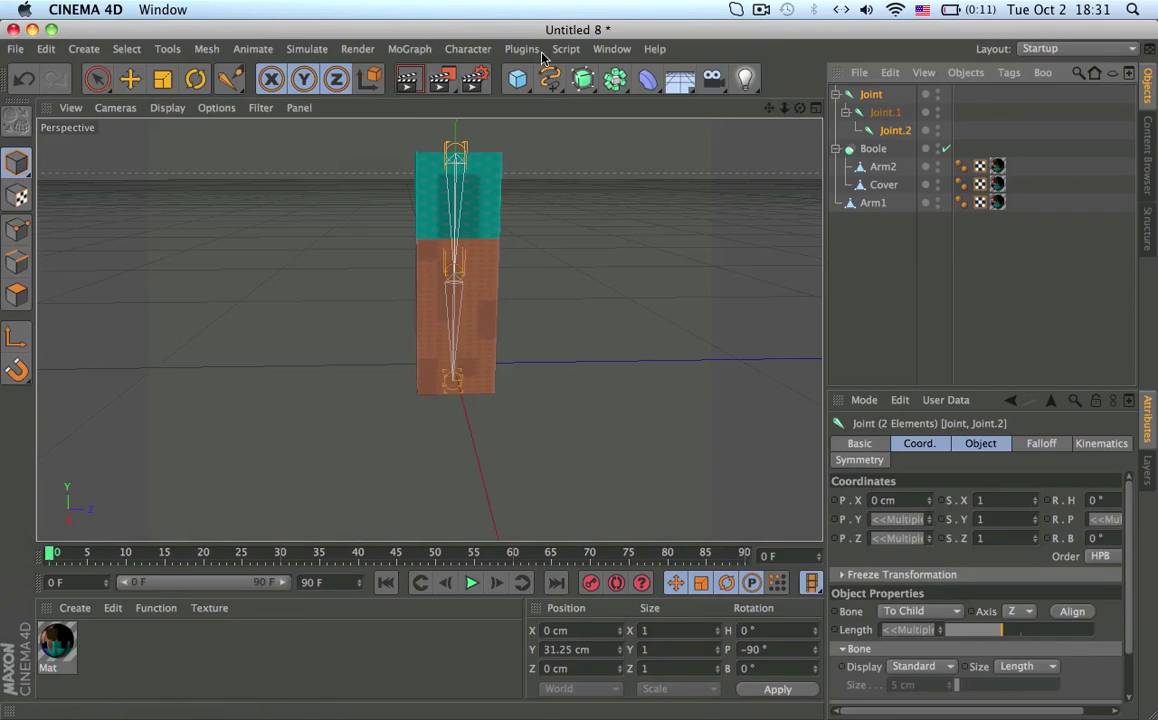
pyautogui.click(476, 48)
pyautogui.moveTo(492, 95)
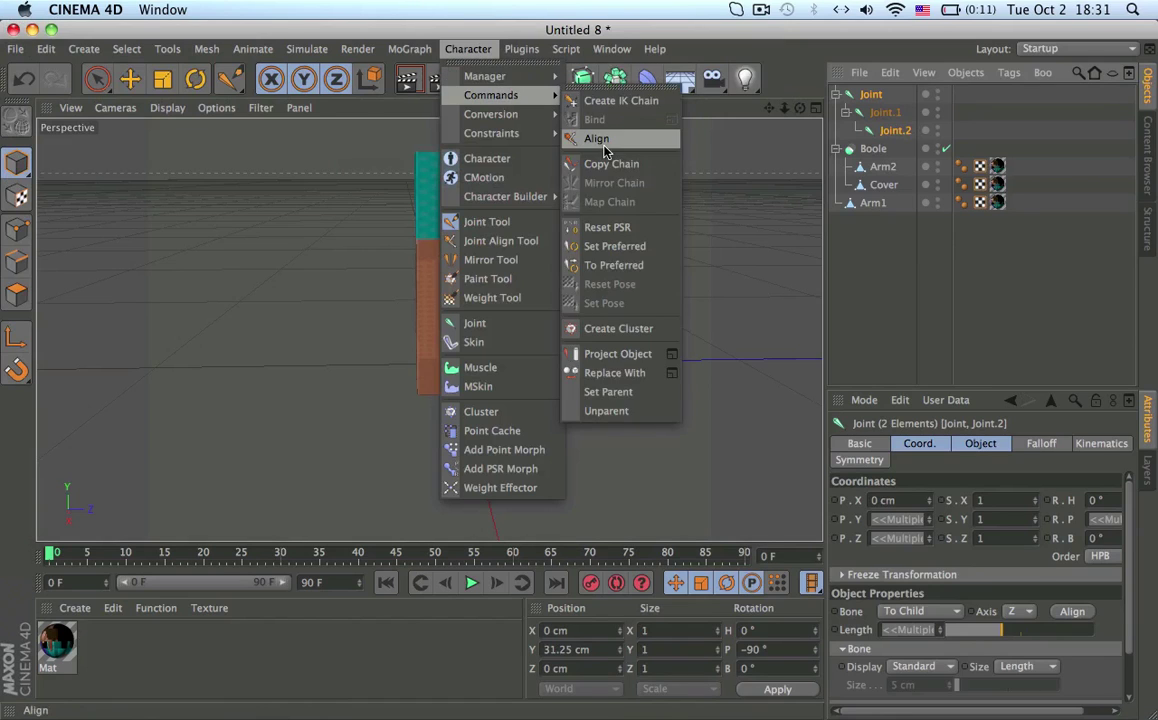
pyautogui.click(615, 101)
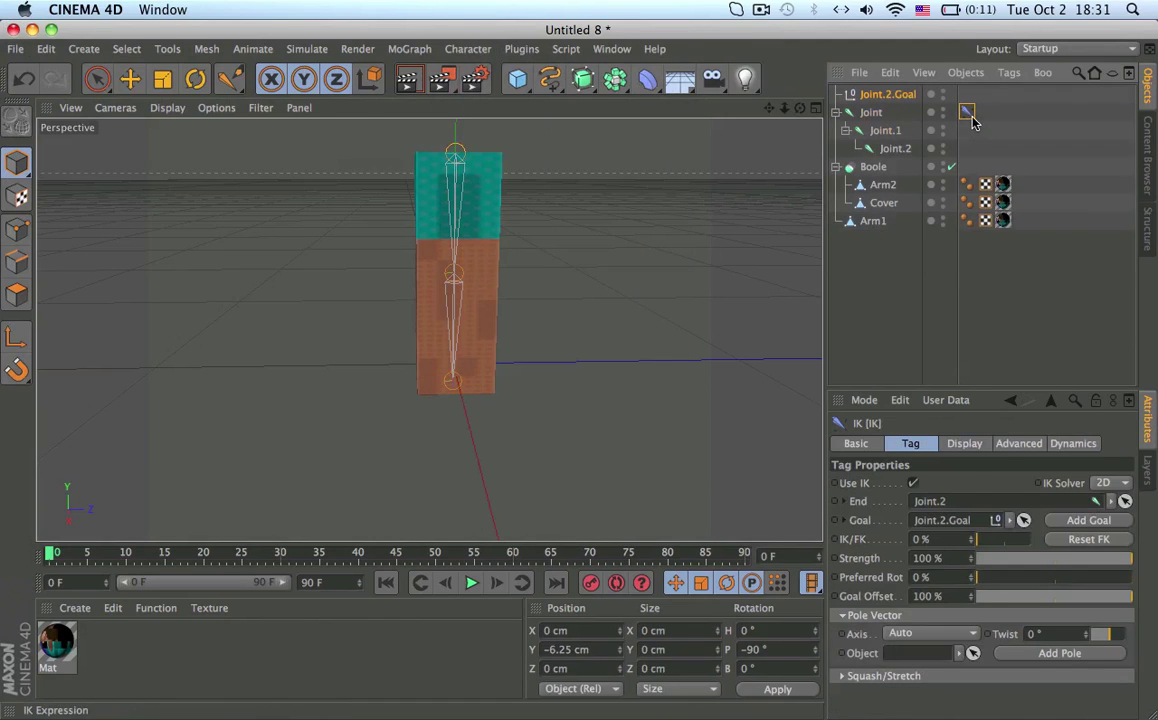
# Add a pole to the IK chain, listed below the goal, and move it beside the arm to Z 43.75 cm.
pyautogui.click(1031, 652)
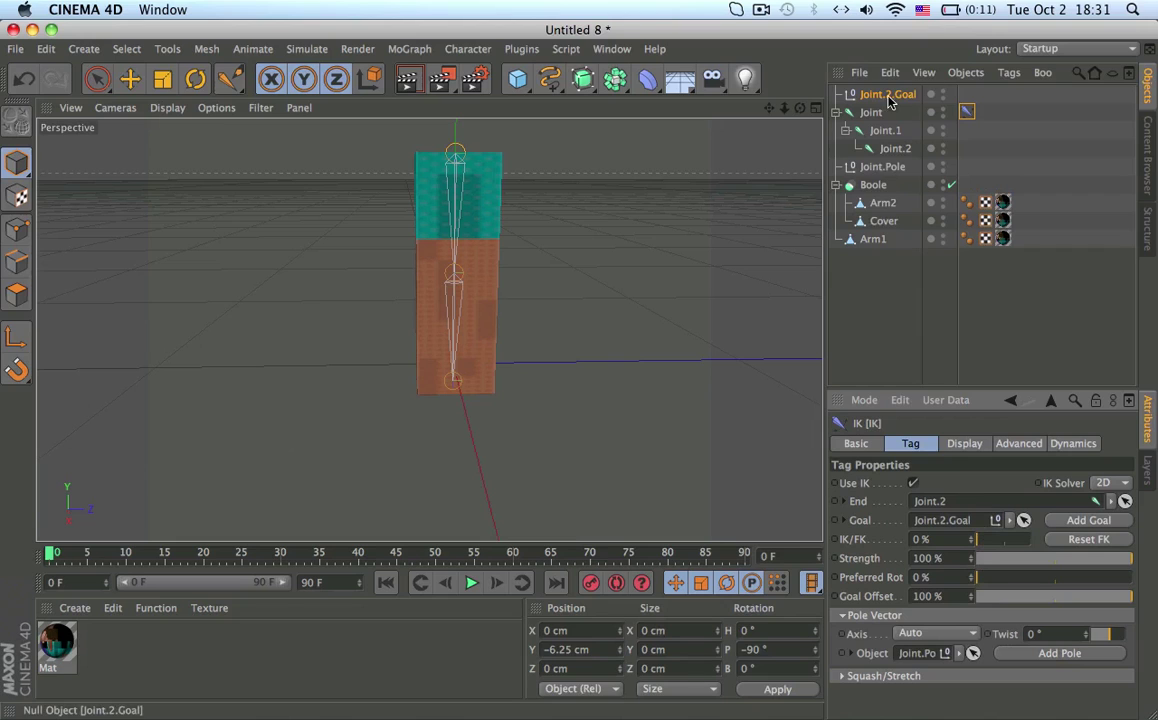
pyautogui.moveTo(891, 168); pyautogui.dragTo(885, 110)
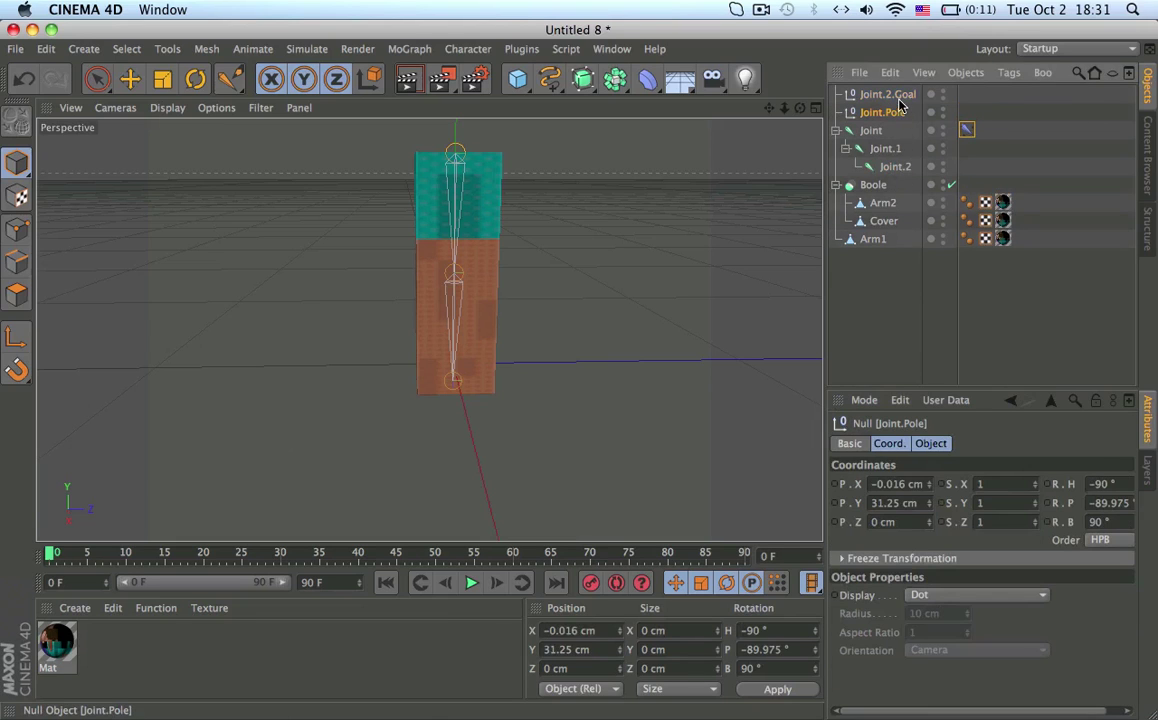
pyautogui.click(899, 100)
pyautogui.press('e')
pyautogui.click(880, 100)
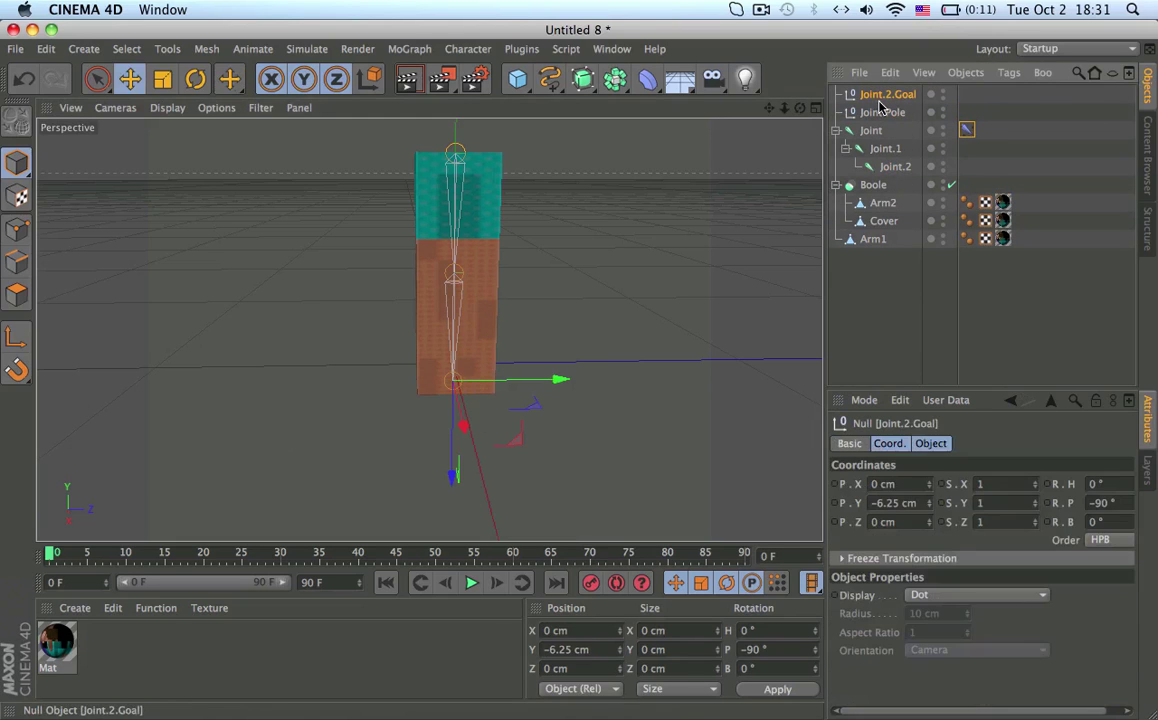
pyautogui.click(882, 112)
pyautogui.moveTo(414, 277); pyautogui.dragTo(551, 279)
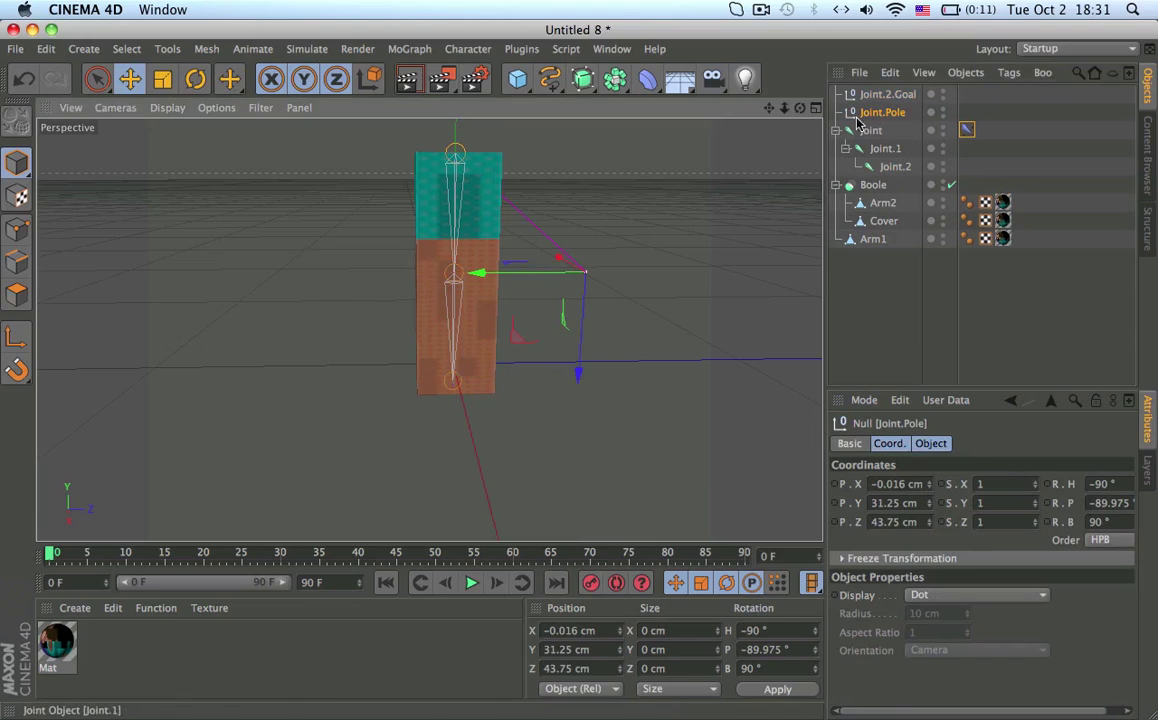
# Test the joint chain's bend by raising Joint.2.Goal to Y 9.375 cm, and undo the move.
pyautogui.click(887, 94)
pyautogui.moveTo(452, 465); pyautogui.dragTo(453, 408)
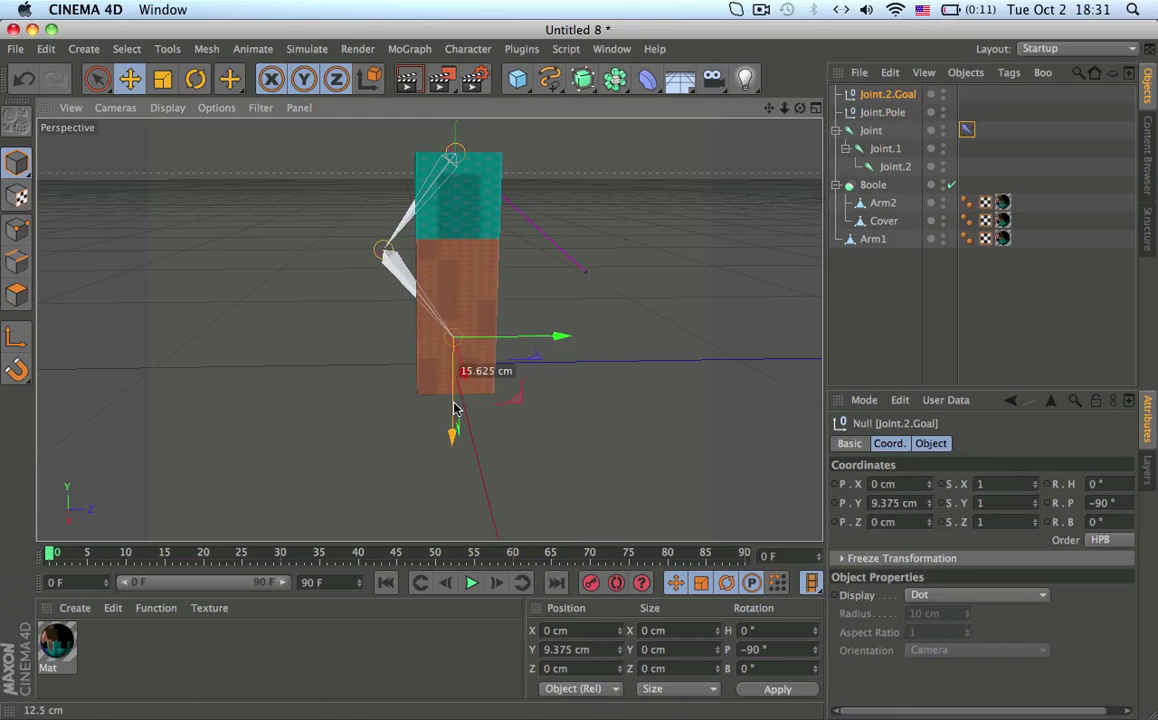
pyautogui.press('super+z')
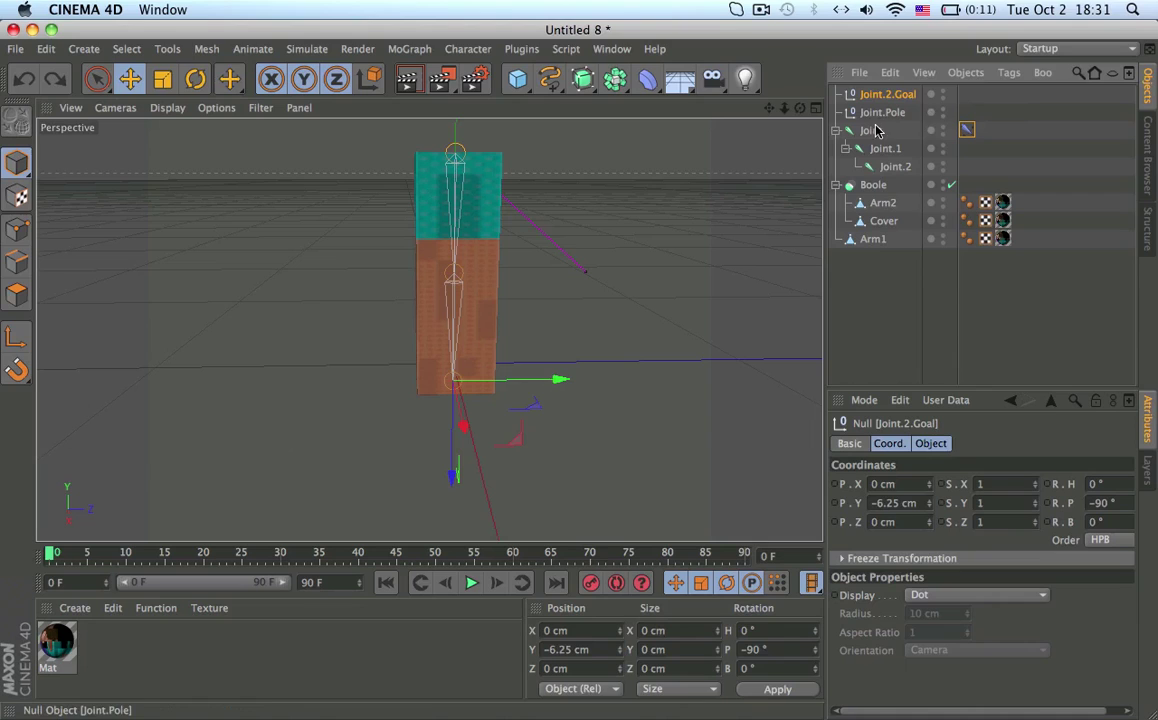
# Dismiss the low-battery warning and check the settings of the IK tag on Joint.
pyautogui.click(872, 131)
pyautogui.keyDown('shift'); pyautogui.click(898, 172); pyautogui.keyUp('shift')
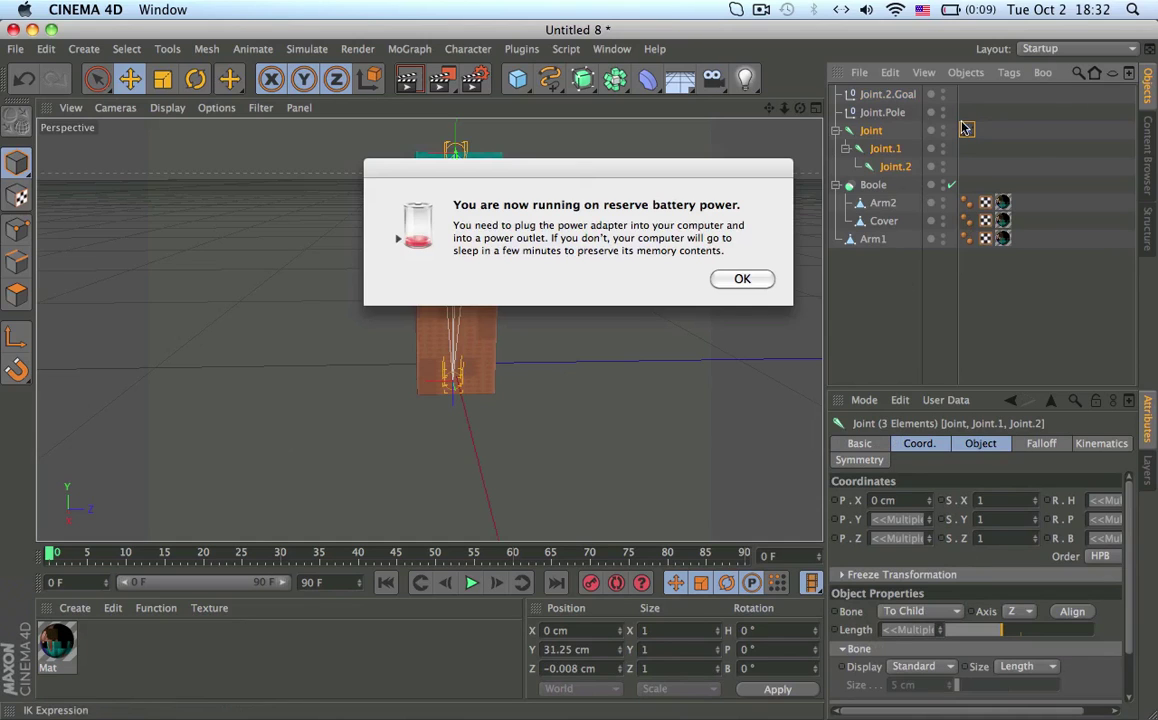
pyautogui.click(765, 284)
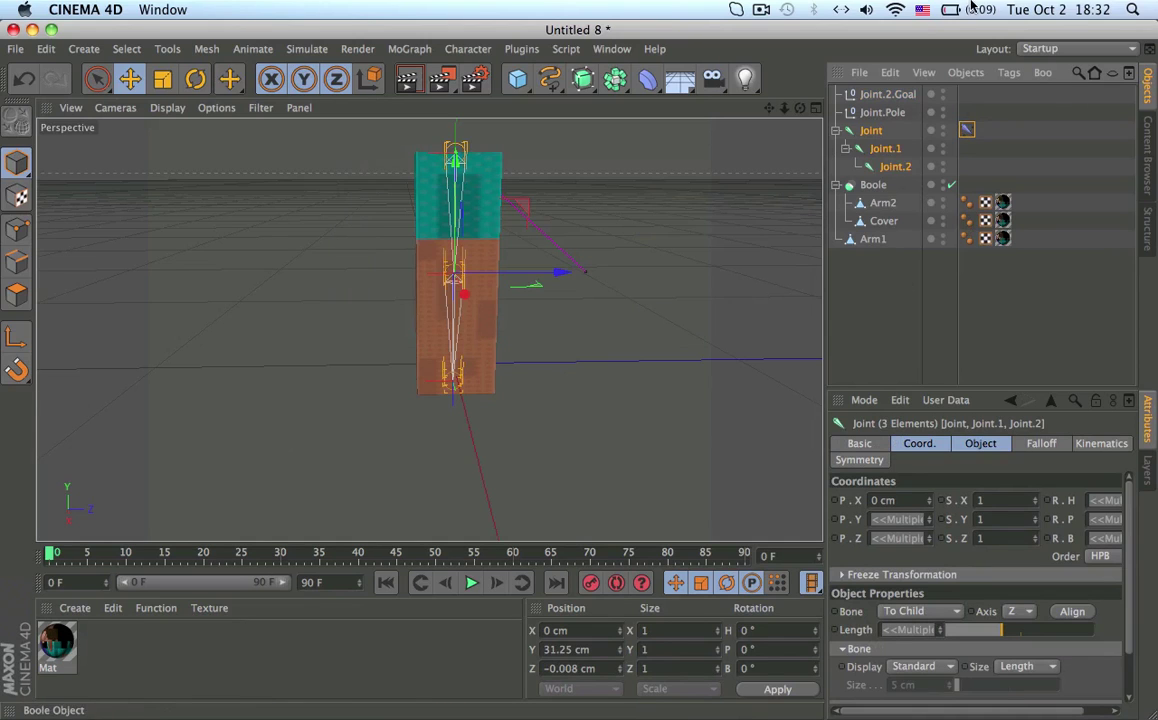
pyautogui.click(969, 134)
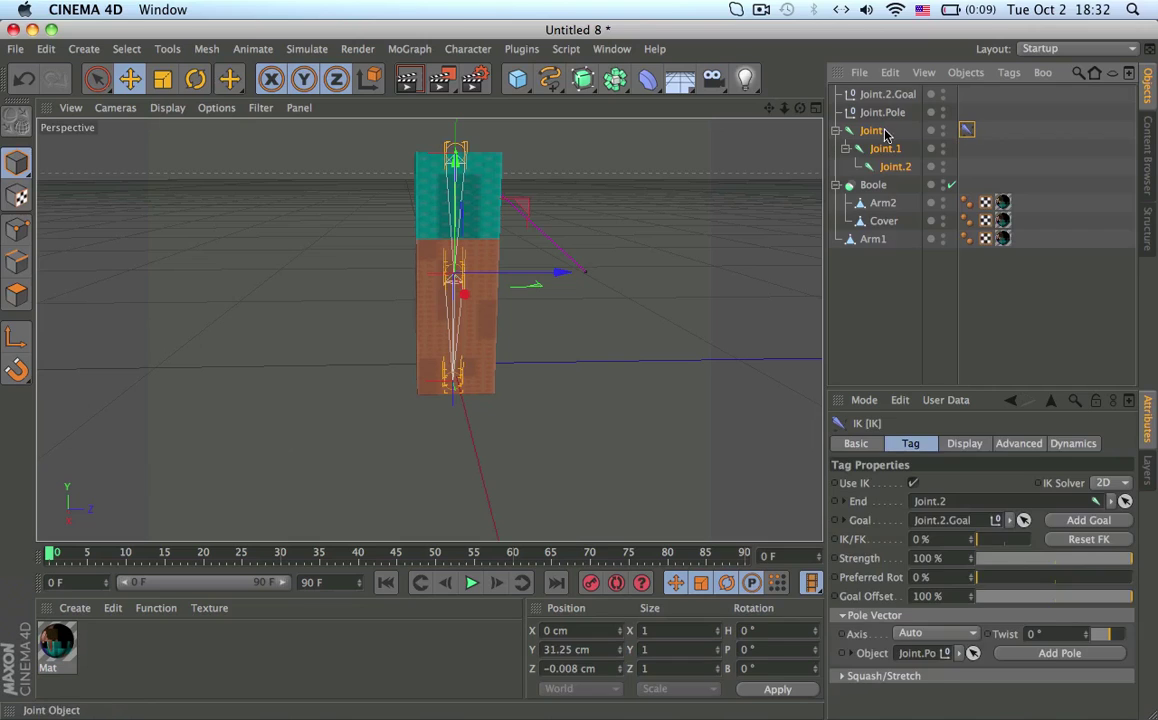
pyautogui.click(884, 132)
pyautogui.keyDown('shift'); pyautogui.click(890, 170); pyautogui.keyUp('shift')
pyautogui.click(1086, 614)
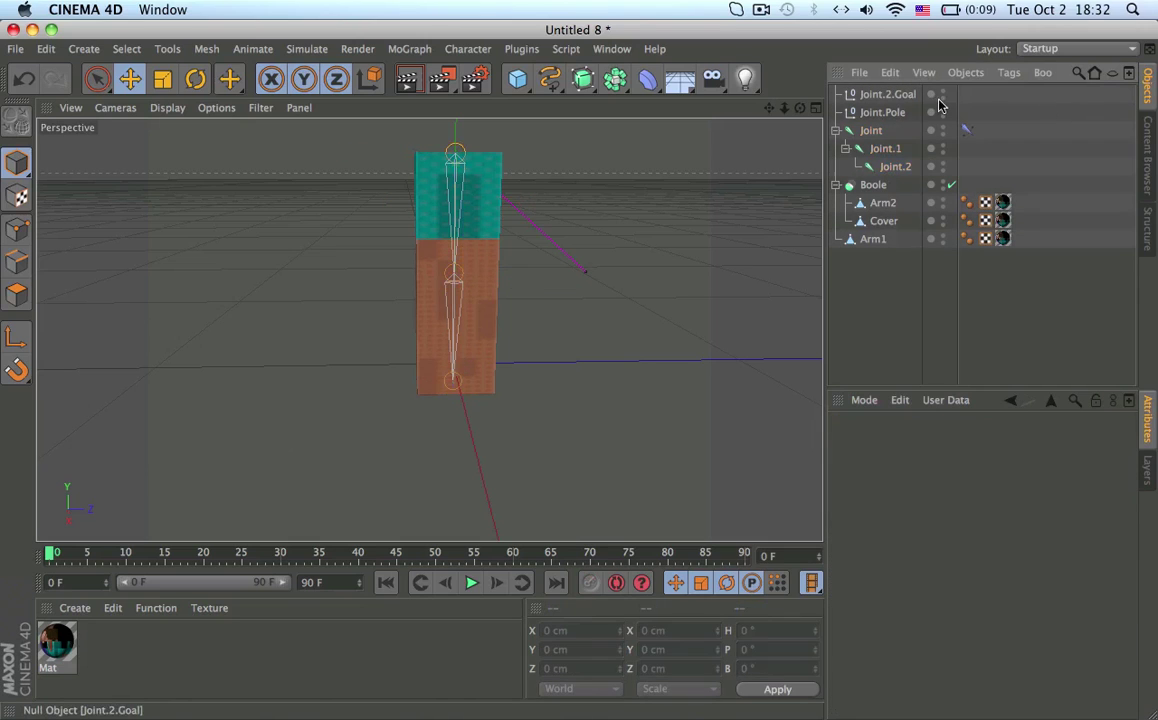
# Try the arm's bend by raising Joint.2.Goal, and undo the move.
pyautogui.click(870, 94)
pyautogui.moveTo(457, 434); pyautogui.dragTo(460, 350)
pyautogui.press('super+z')
# Set the IK tag's pole vector Twist to 180° and test the bend by raising Joint.2.Goal, undoing the move.
pyautogui.click(968, 133)
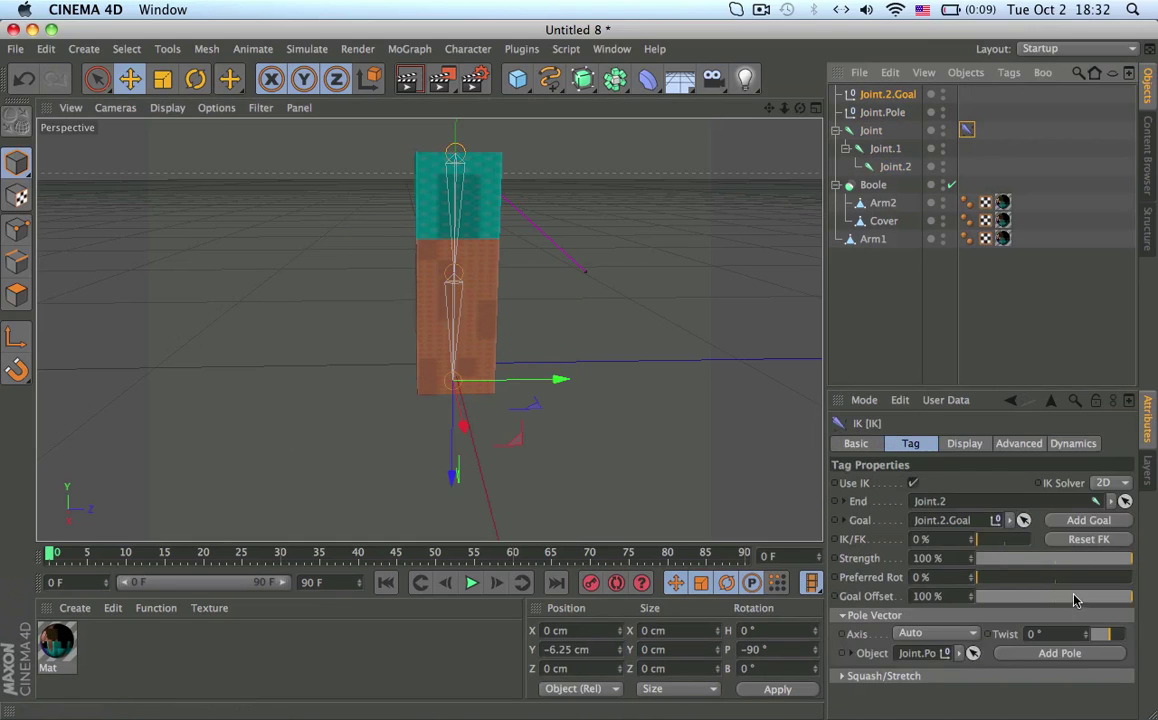
pyautogui.moveTo(1111, 638); pyautogui.dragTo(1132, 636)
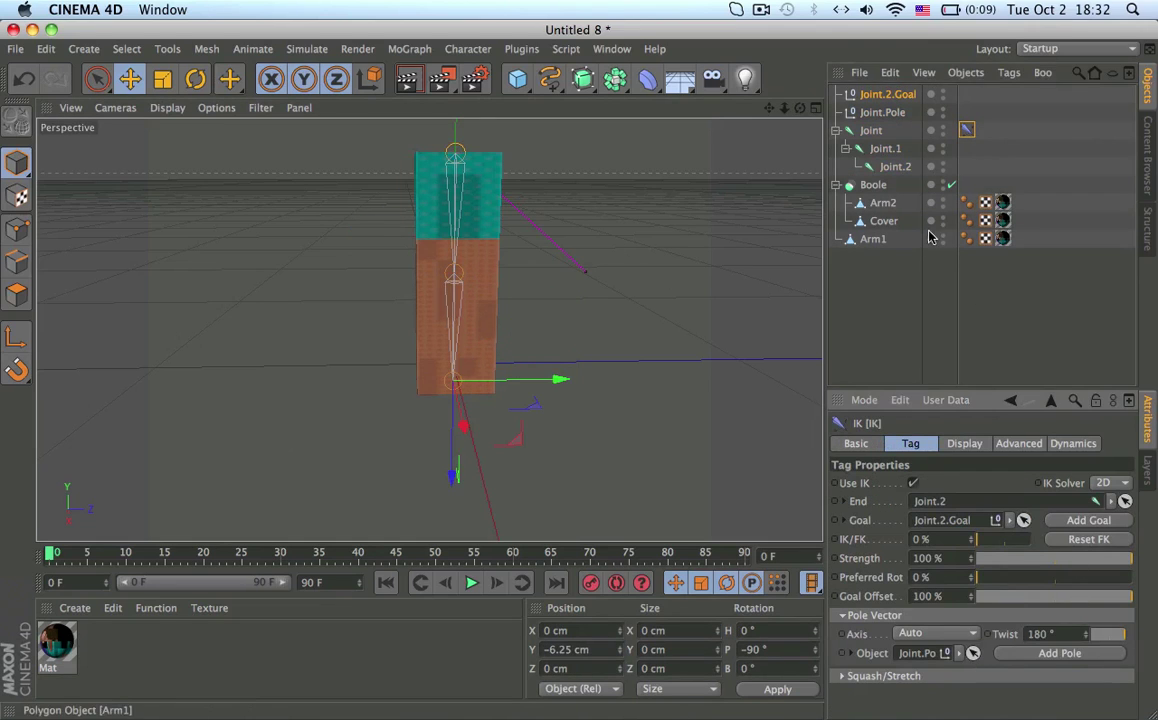
pyautogui.click(880, 112)
pyautogui.click(880, 97)
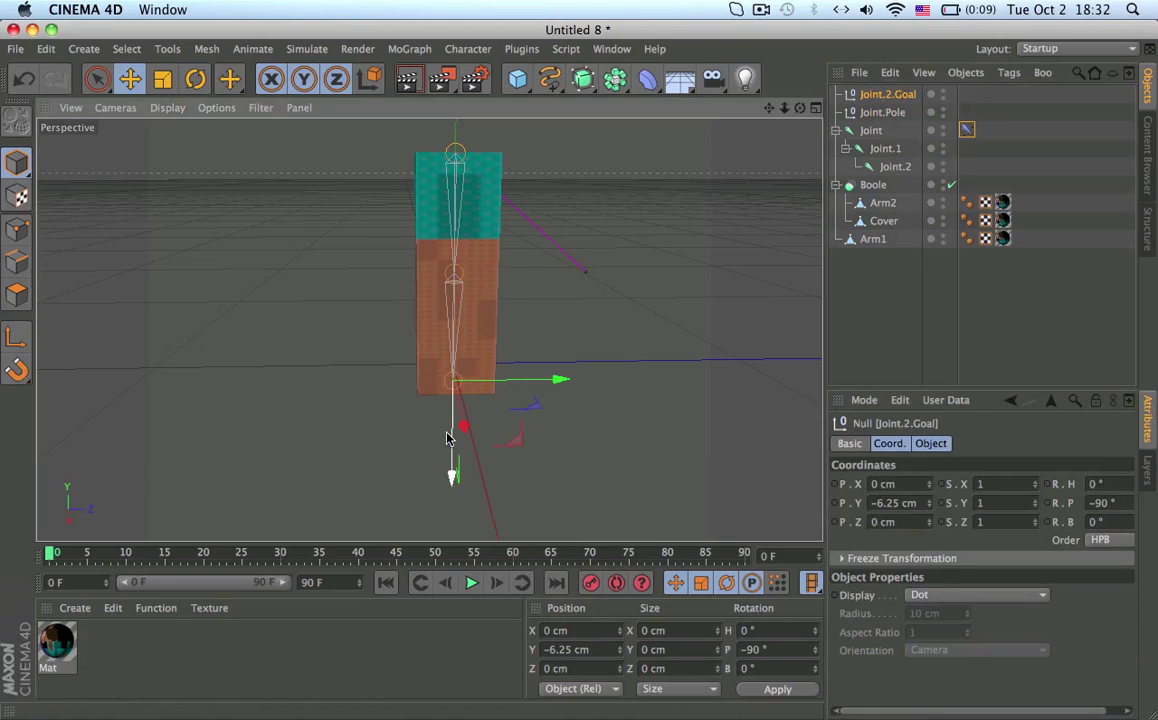
pyautogui.moveTo(449, 438); pyautogui.dragTo(460, 363)
pyautogui.press('super+z')
pyautogui.keyDown('alt'); pyautogui.moveTo(526, 275); pyautogui.dragTo(678, 237); pyautogui.keyUp('alt')
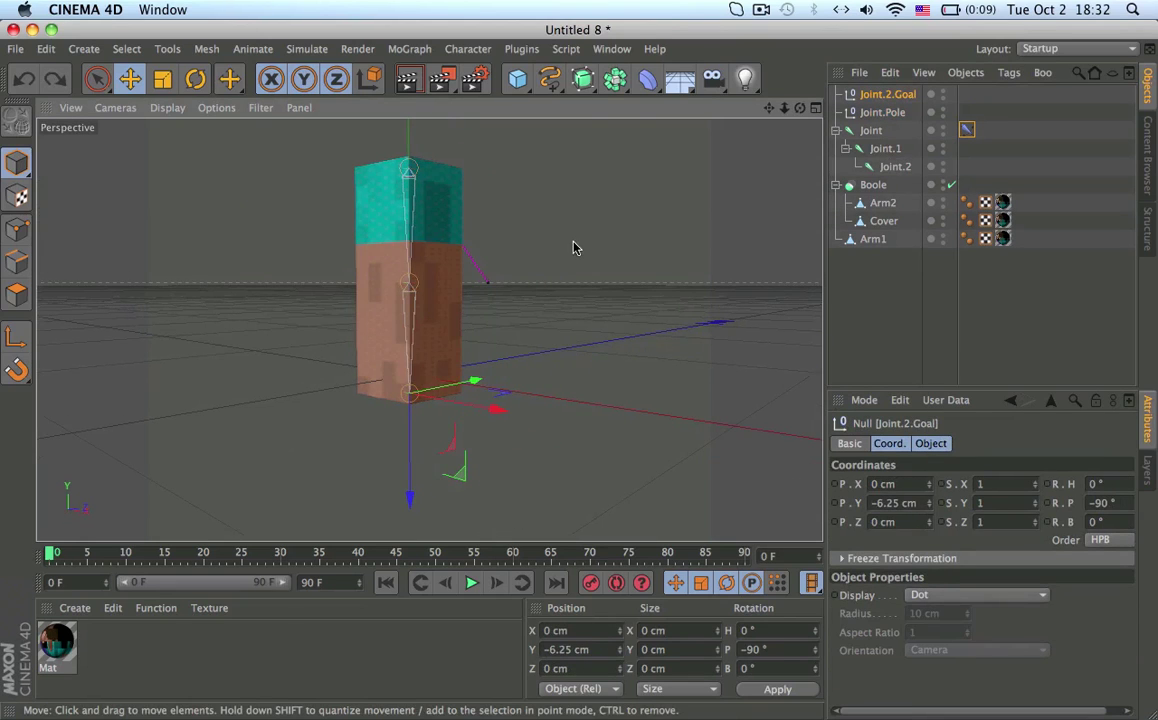
# Parent Arm1 and the Boole object with its contents under Joint.
pyautogui.click(871, 130)
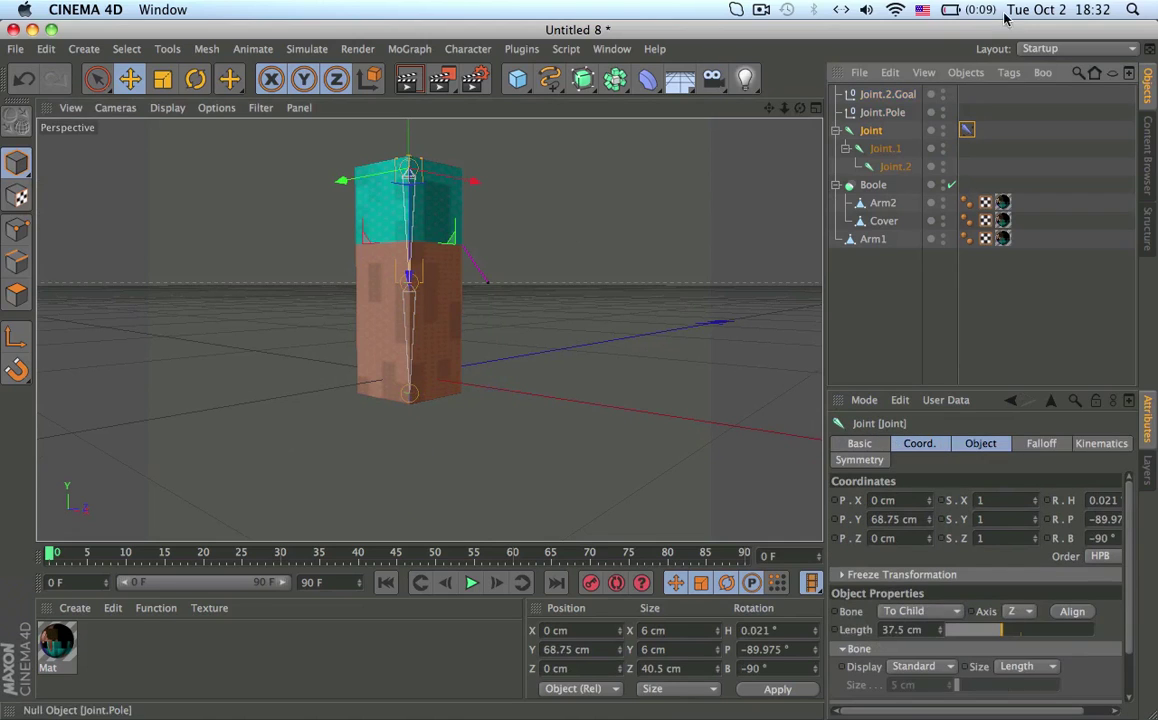
pyautogui.moveTo(871, 140); pyautogui.dragTo(867, 137)
pyautogui.click(845, 168)
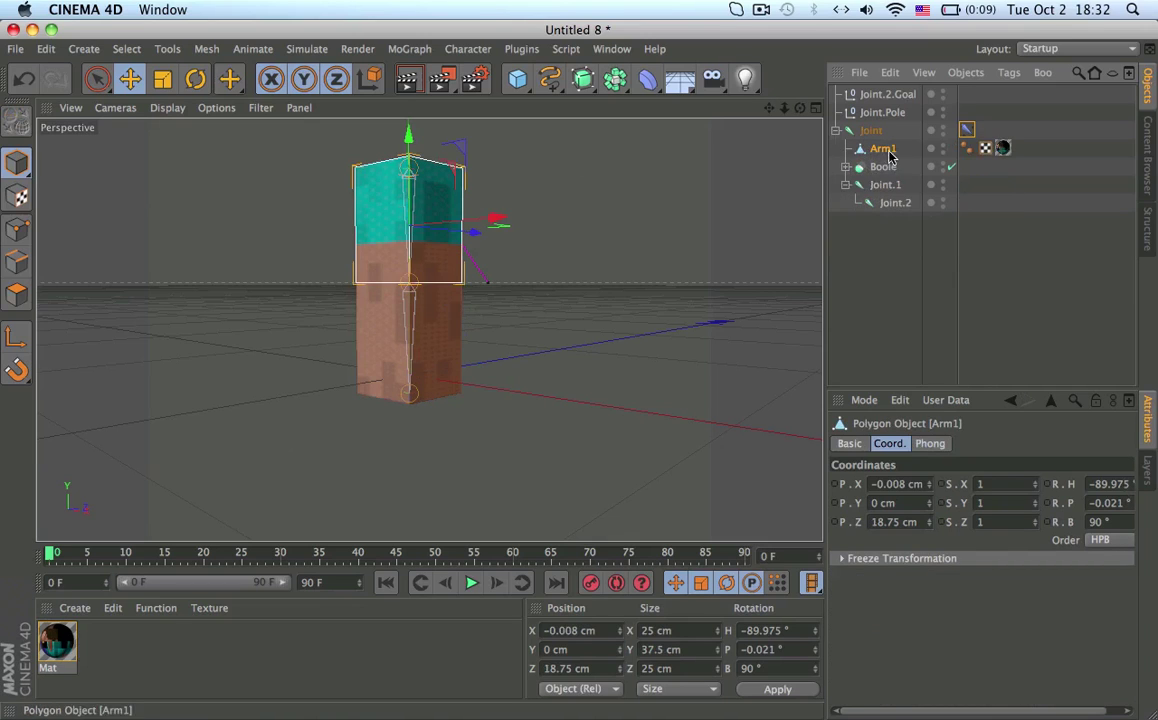
pyautogui.click(869, 136)
# Bind Arm2 inside the Boole to Joint.1.
pyautogui.click(846, 167)
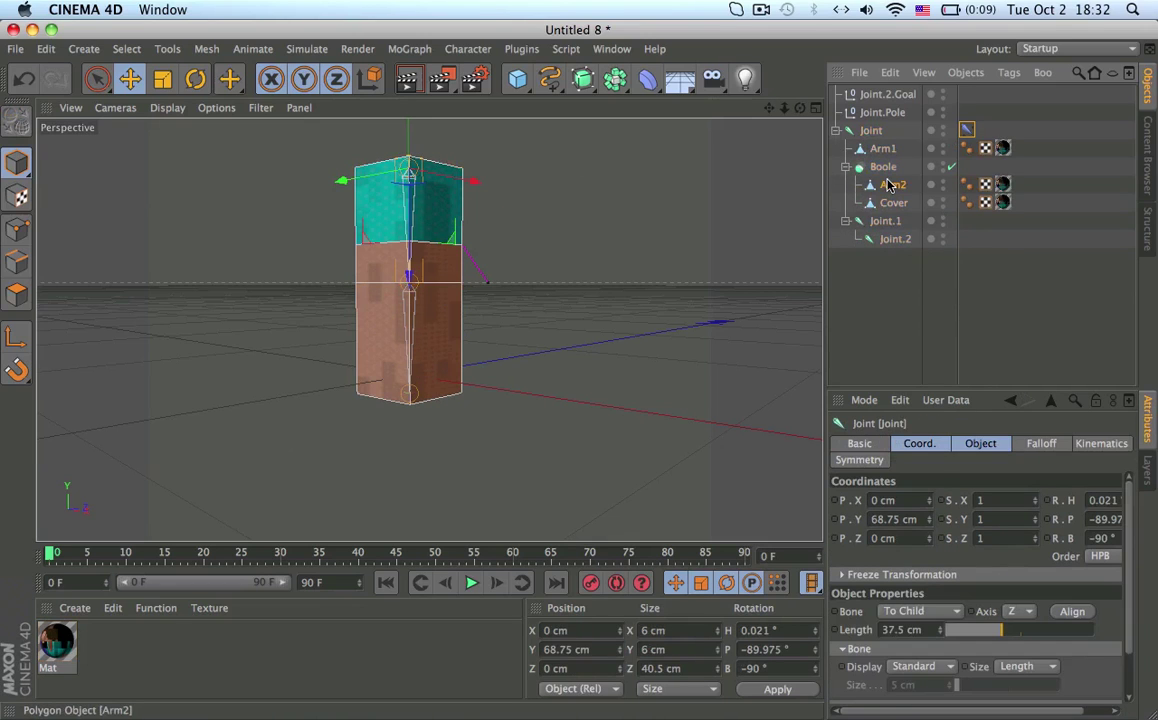
pyautogui.click(891, 186)
pyautogui.keyDown('ctrl'); pyautogui.click(887, 223); pyautogui.keyUp('ctrl')
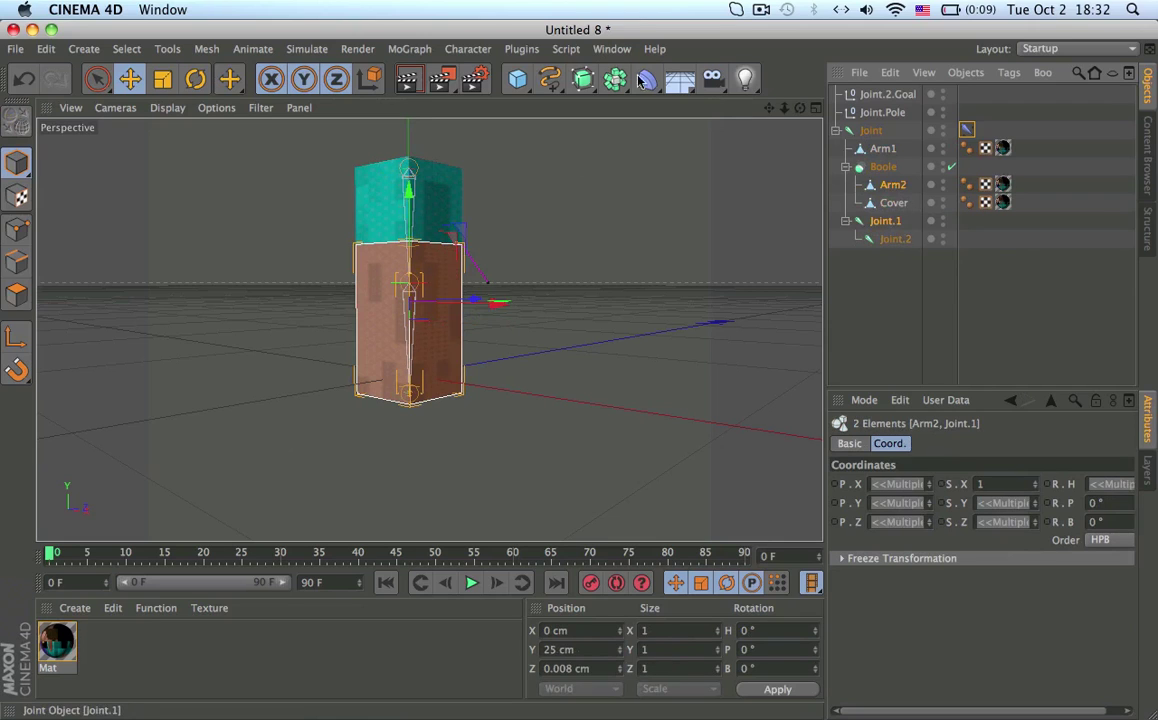
pyautogui.click(462, 48)
pyautogui.moveTo(488, 96)
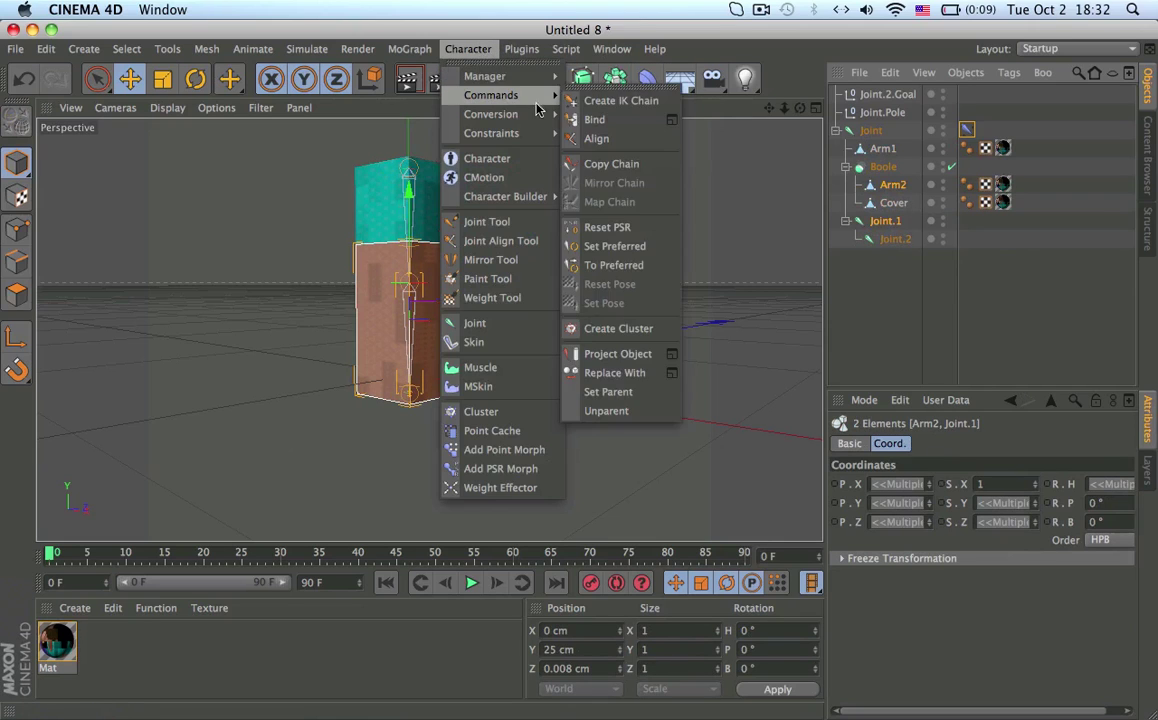
pyautogui.click(545, 109)
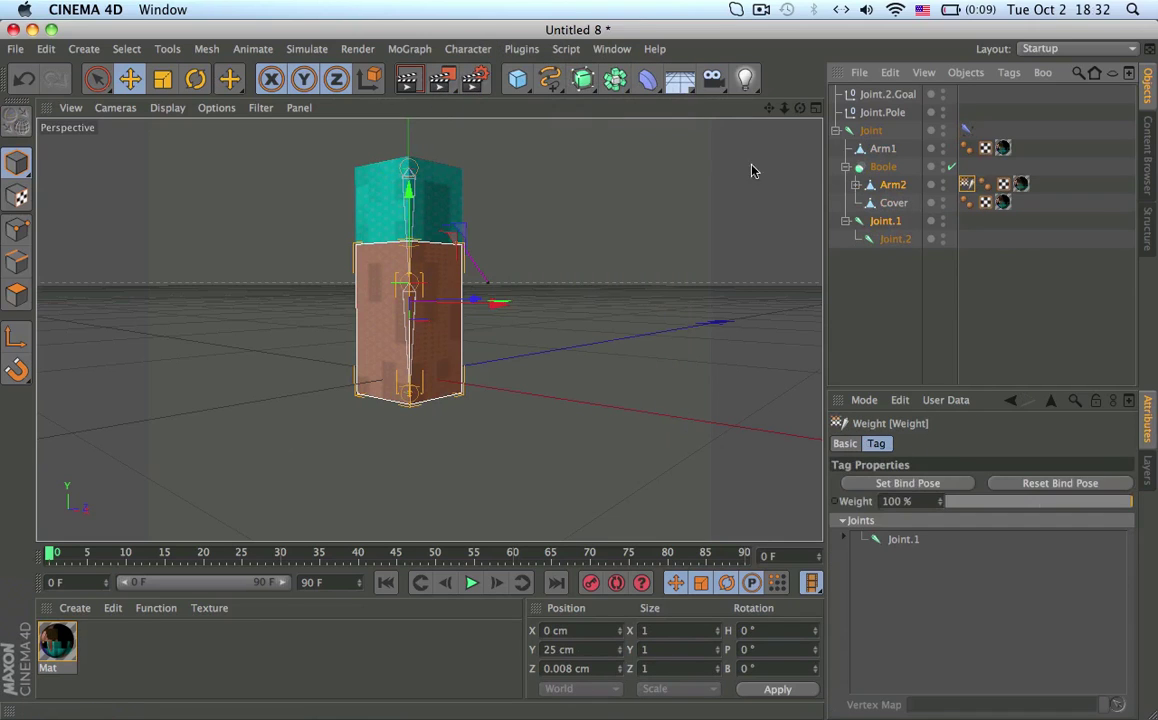
# Raise Joint.2.Goal to Y 9.375 cm and examine the bent elbow from the pole's side.
pyautogui.click(870, 95)
pyautogui.moveTo(395, 449); pyautogui.dragTo(424, 408)
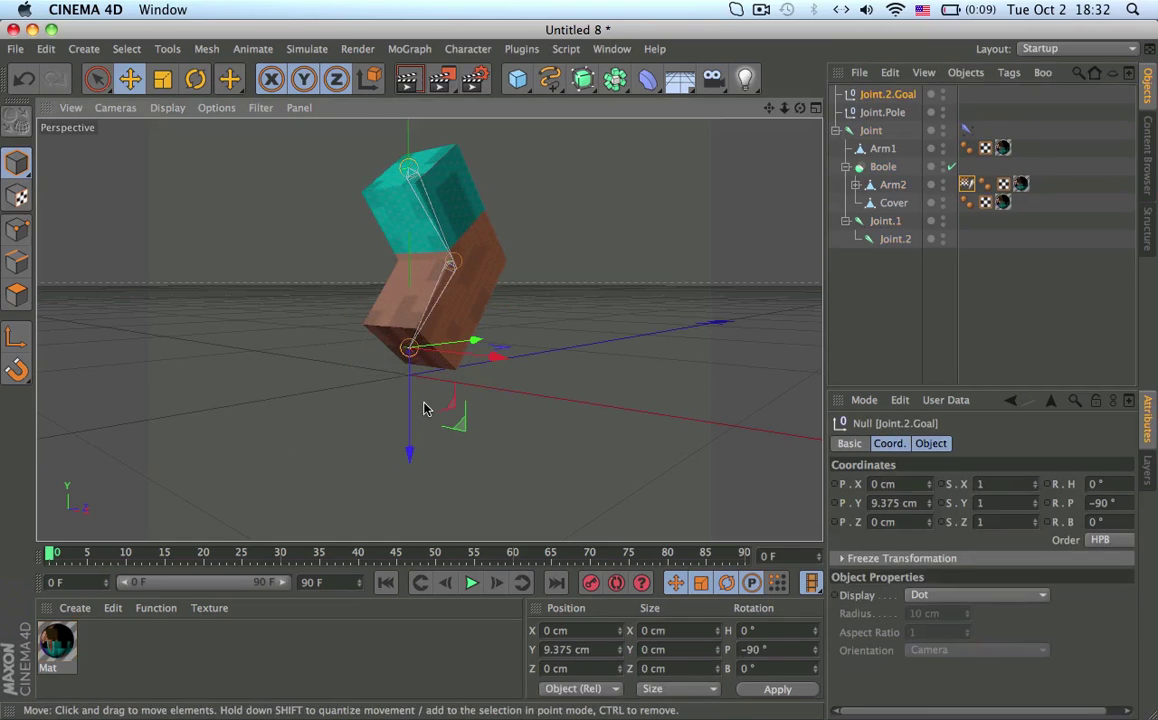
pyautogui.keyDown('alt'); pyautogui.moveTo(424, 331); pyautogui.dragTo(40, 430); pyautogui.keyUp('alt')
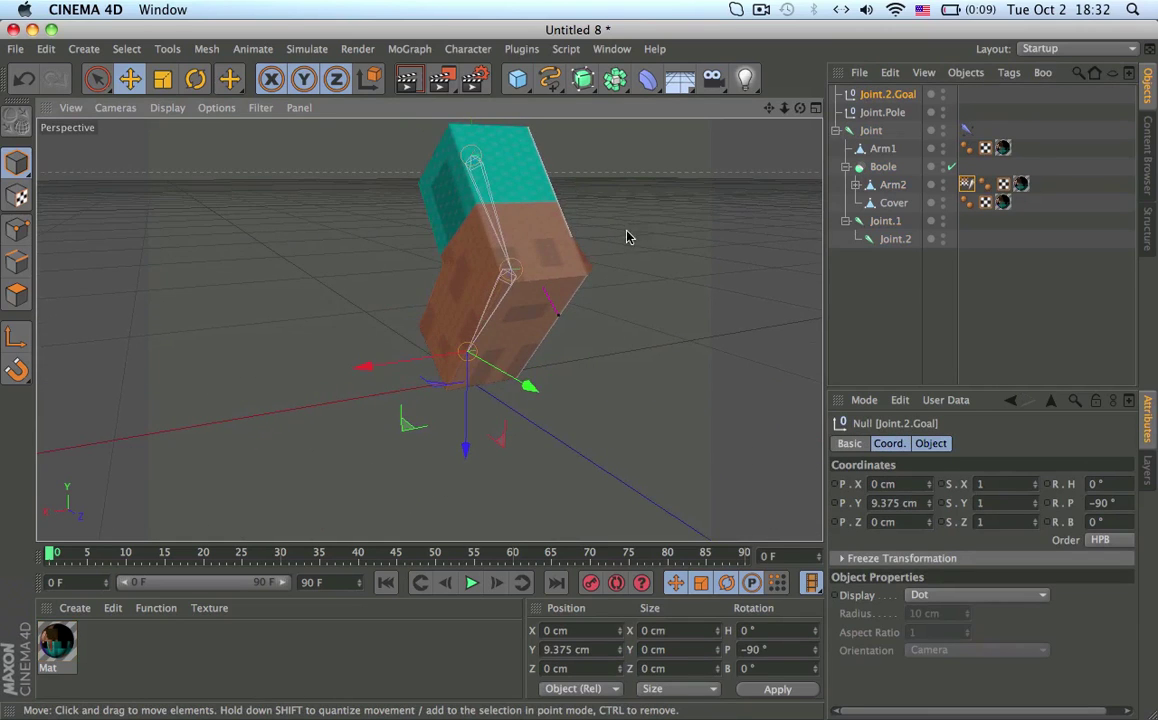
pyautogui.scroll(3, 627, 232)
pyautogui.keyDown('alt'); pyautogui.moveTo(504, 259); pyautogui.dragTo(425, 285); pyautogui.keyUp('alt')
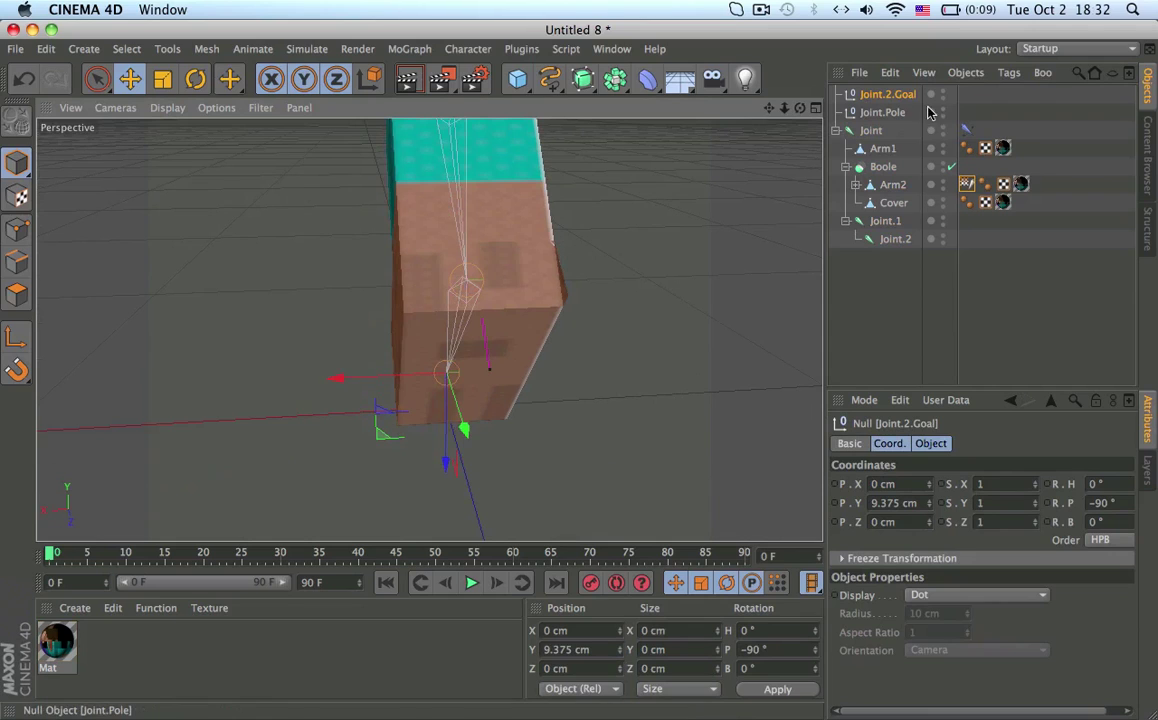
# Scale the Cover to about 27.86 cm in X and check how it cuts Arm2 at the elbow.
pyautogui.click(890, 186)
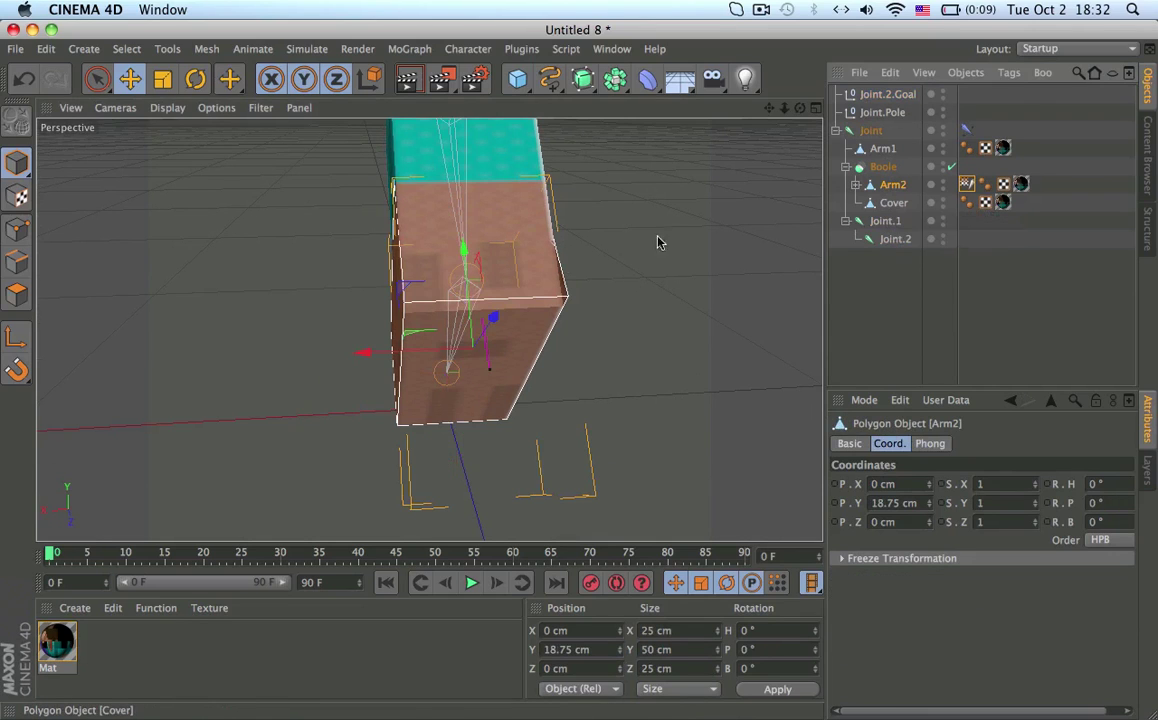
pyautogui.press('t')
pyautogui.keyDown('alt'); pyautogui.moveTo(527, 284); pyautogui.dragTo(706, 287); pyautogui.keyUp('alt')
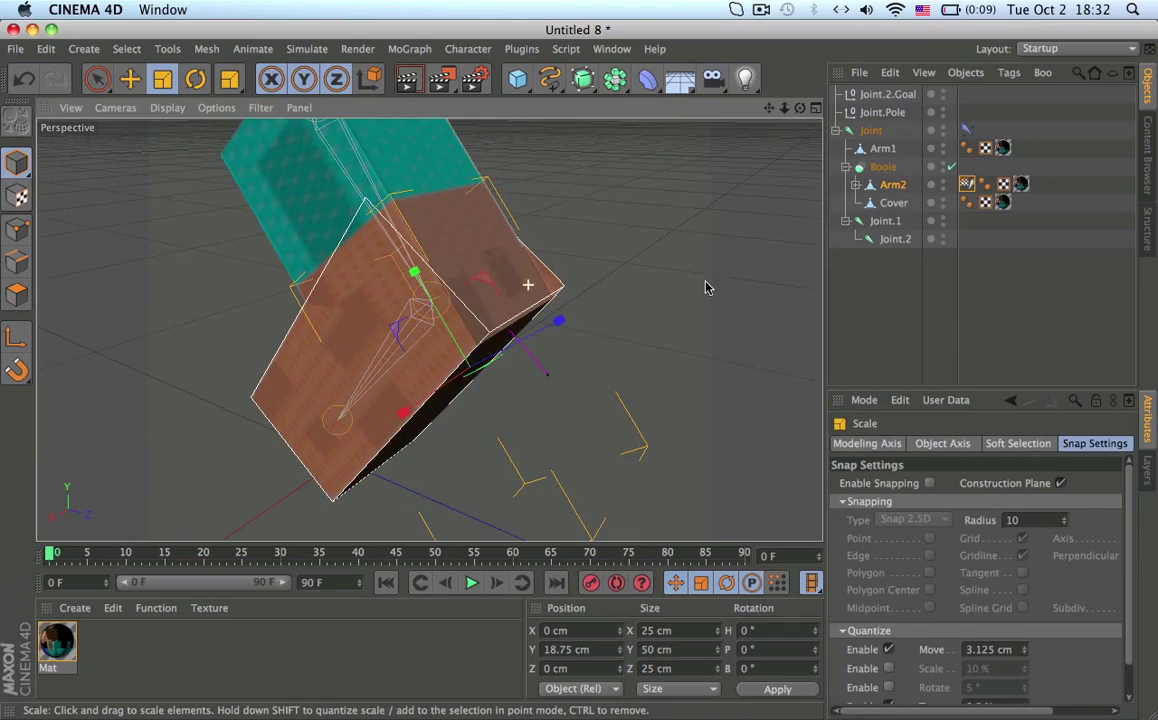
pyautogui.click(894, 204)
pyautogui.keyDown('alt'); pyautogui.moveTo(472, 274); pyautogui.dragTo(380, 313); pyautogui.keyUp('alt')
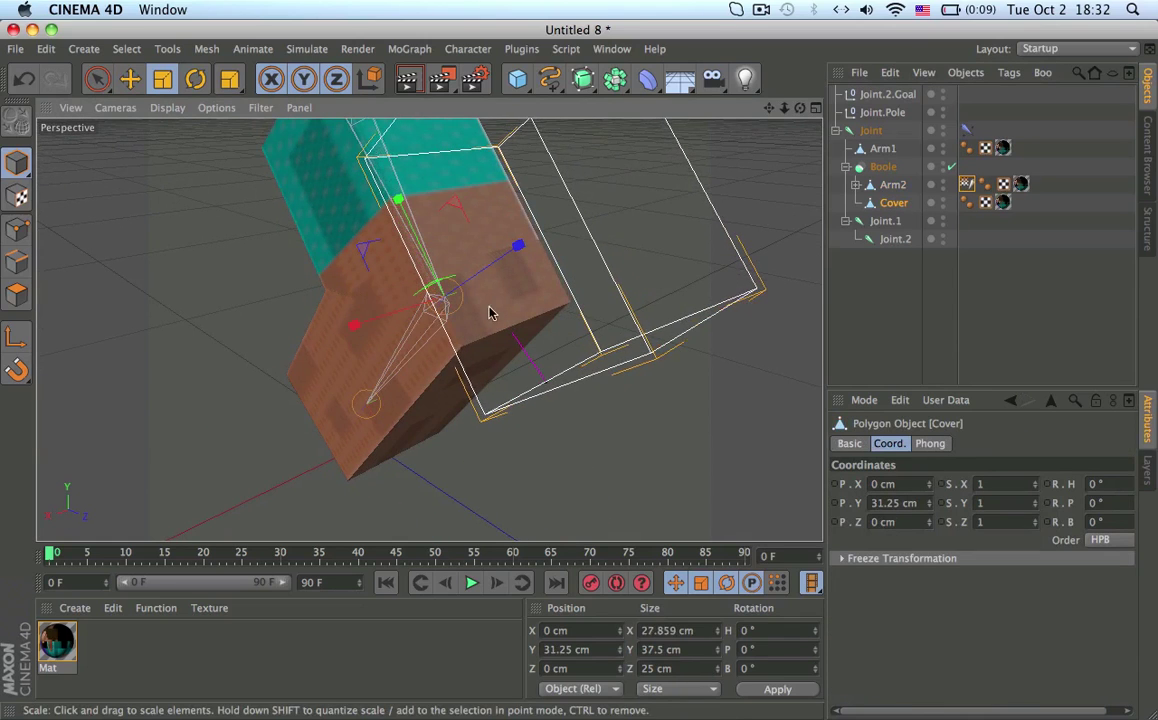
pyautogui.keyDown('alt'); pyautogui.moveTo(491, 311); pyautogui.dragTo(578, 301); pyautogui.keyUp('alt')
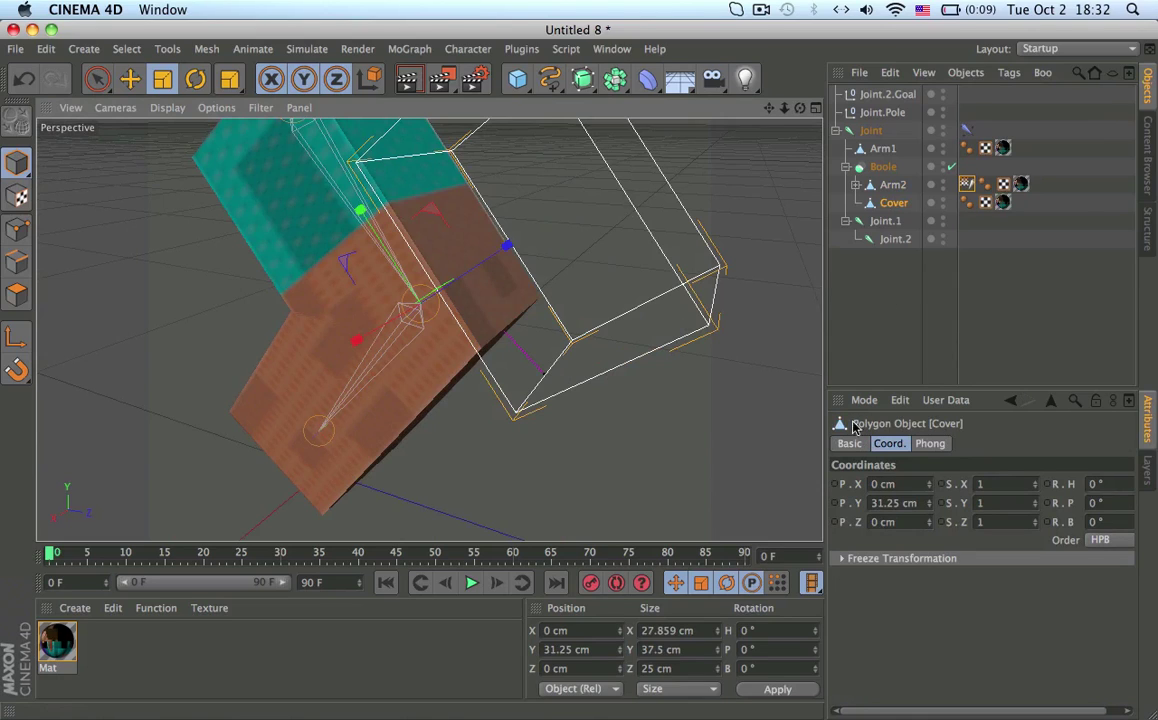
# Undo the Cover's freehand scaling and enter a slightly wider X size for it instead.
pyautogui.press('super+z')
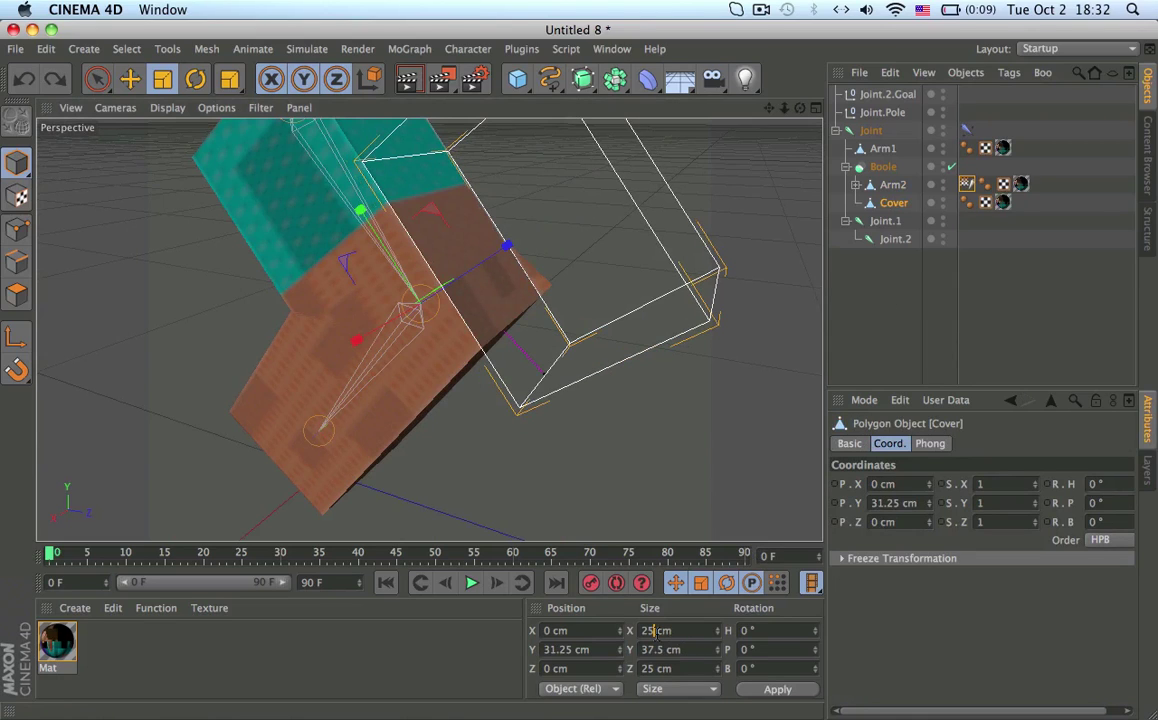
pyautogui.press('Return')
pyautogui.click(902, 330)
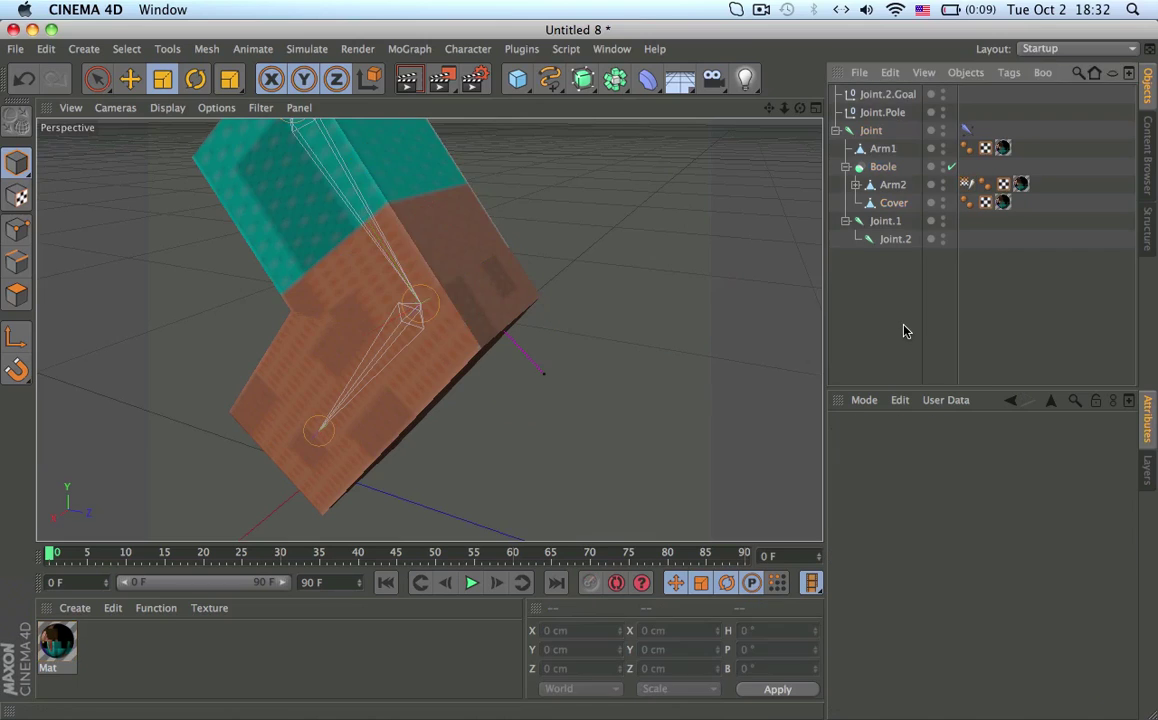
# Render the perspective view to check the bent elbow.
pyautogui.keyDown('alt'); pyautogui.moveTo(499, 345); pyautogui.dragTo(473, 435); pyautogui.keyUp('alt')
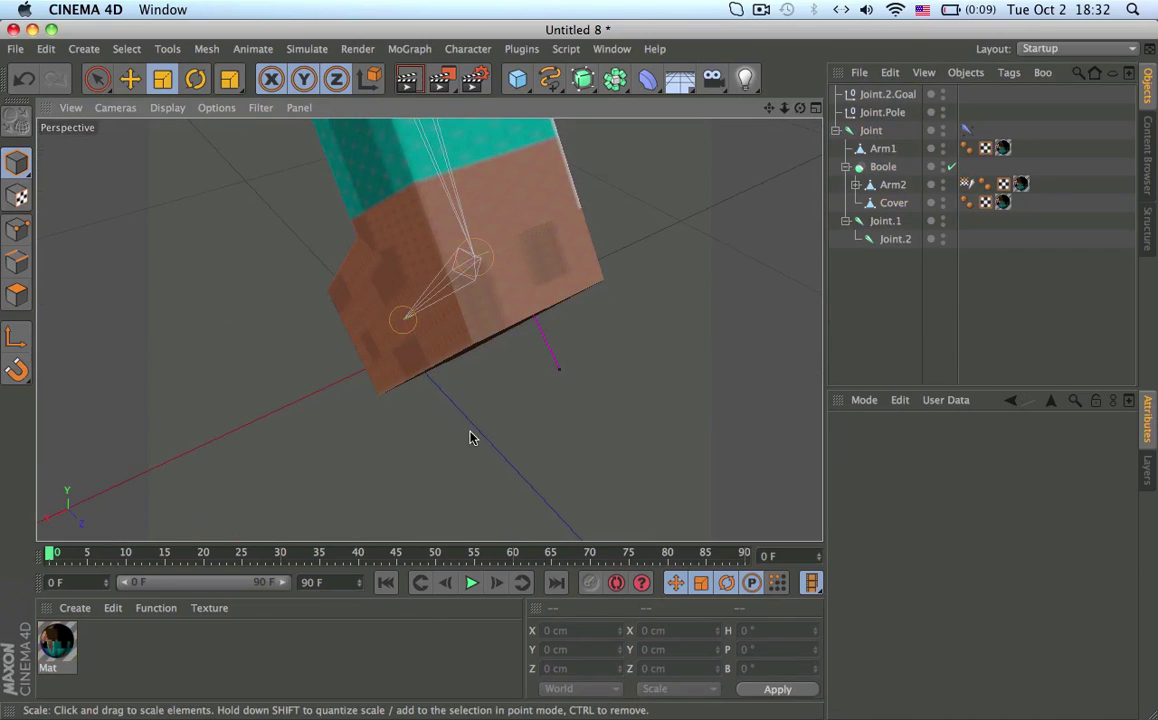
pyautogui.click(407, 77)
pyautogui.moveTo(489, 223)
pyautogui.keyDown('alt'); pyautogui.mouseDown()
pyautogui.moveTo(640, 141)
pyautogui.moveTo(643, 188)
pyautogui.mouseUp(); pyautogui.keyUp('alt')
pyautogui.keyDown('alt'); pyautogui.moveTo(643, 189); pyautogui.dragTo(645, 216, button='right'); pyautogui.keyUp('alt')
# Straighten the arm by moving Joint.2.Goal down to Y -6.25 cm.
pyautogui.click(887, 94)
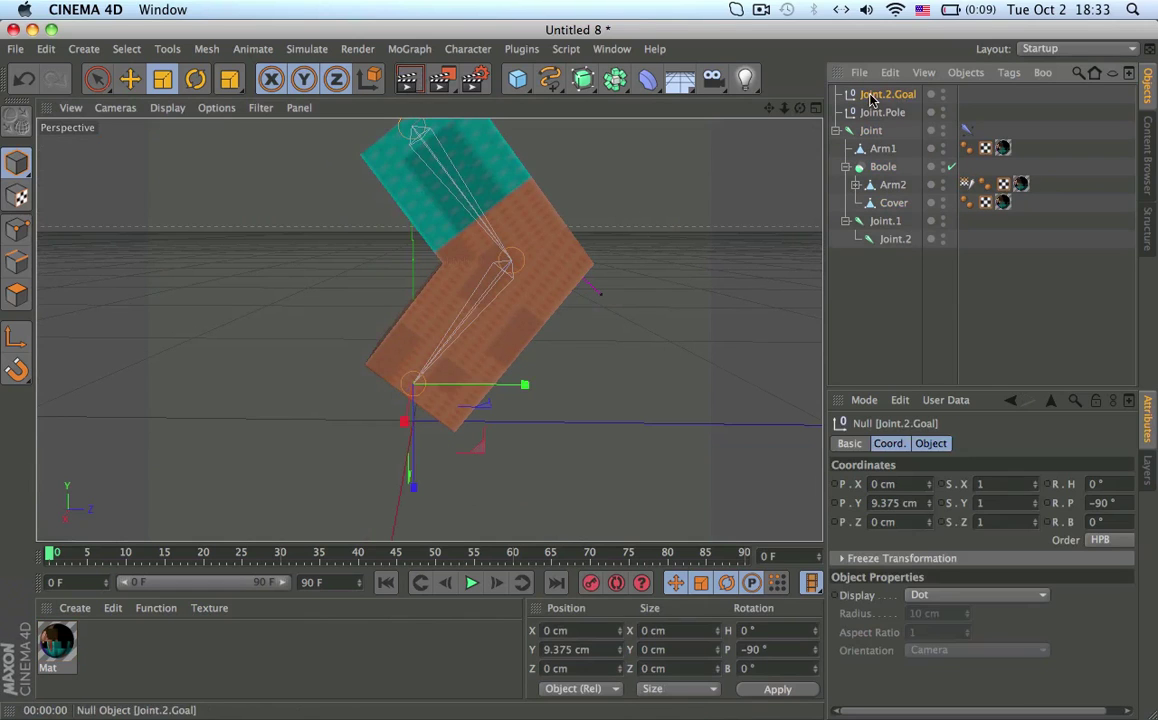
pyautogui.press('e')
pyautogui.moveTo(419, 460); pyautogui.dragTo(420, 521)
pyautogui.keyDown('alt'); pyautogui.moveTo(419, 438); pyautogui.dragTo(284, 435); pyautogui.keyUp('alt')
pyautogui.keyDown('alt'); pyautogui.moveTo(537, 414); pyautogui.dragTo(504, 435, button='right'); pyautogui.keyUp('alt')
pyautogui.keyDown('alt'); pyautogui.moveTo(504, 435); pyautogui.dragTo(475, 448, button='middle'); pyautogui.keyUp('alt')
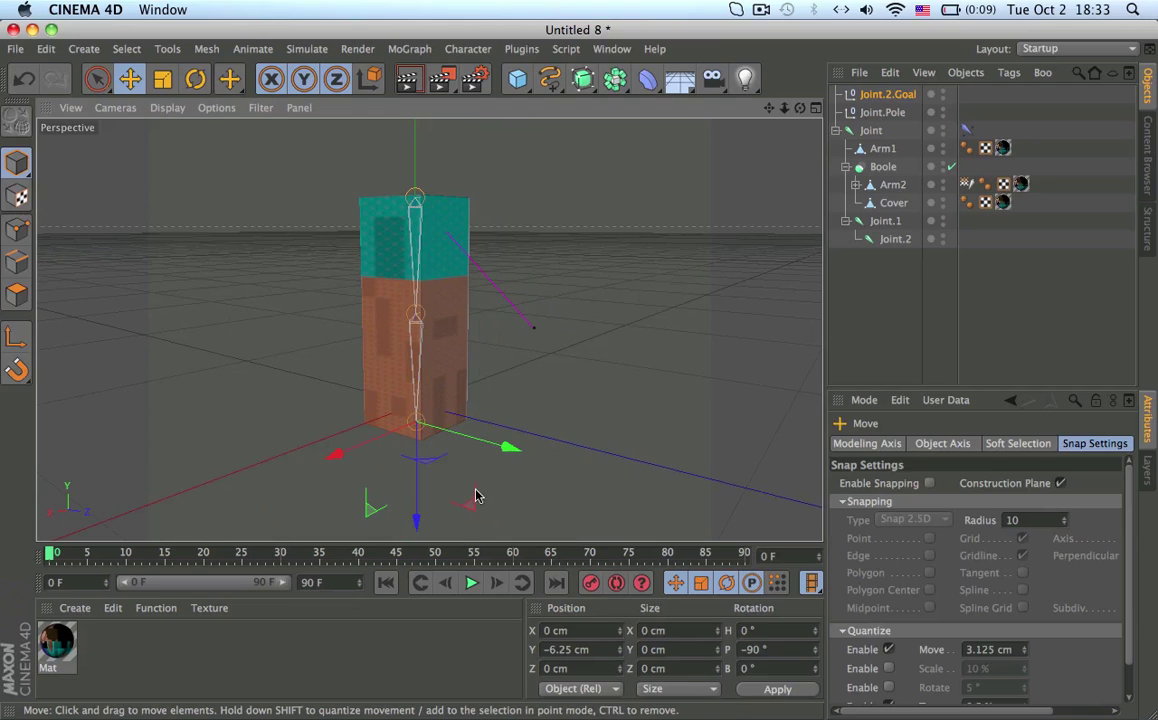
# Test the arm's bend by moving Joint.2.Goal to positions such as Y 6.25 cm, Z 18.75 cm, and undo the moves.
pyautogui.moveTo(469, 488); pyautogui.dragTo(475, 388)
pyautogui.press('super+z')
pyautogui.moveTo(465, 513); pyautogui.dragTo(519, 477)
pyautogui.press('super+z')
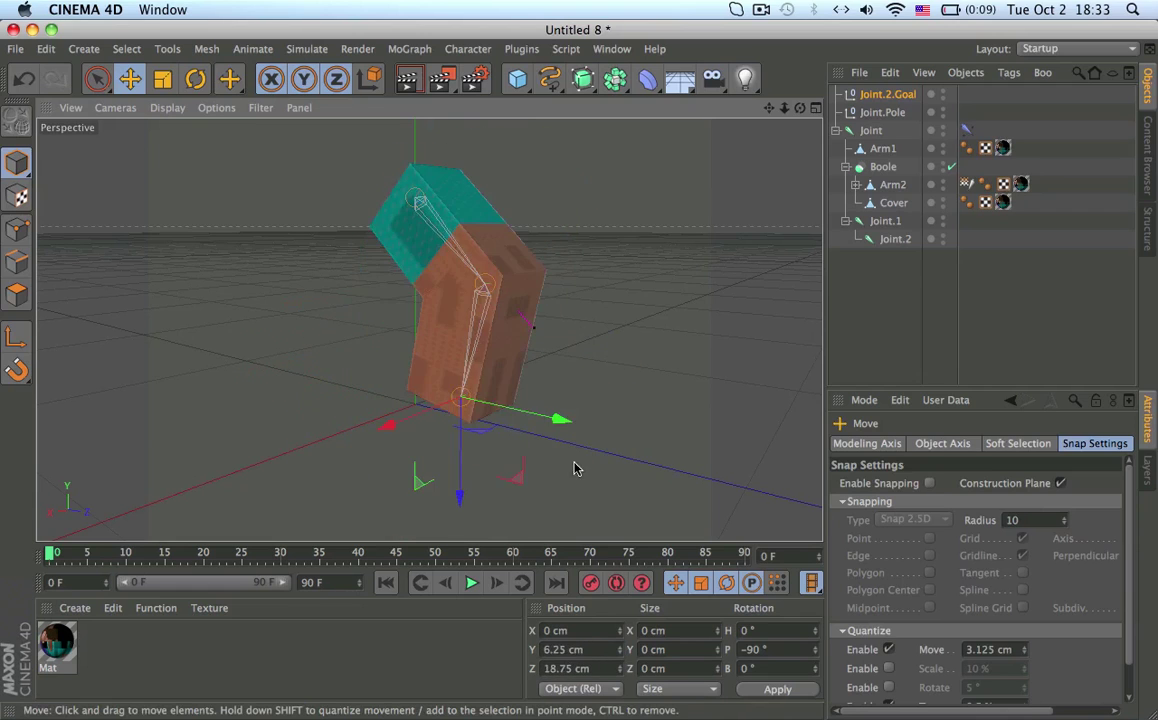
pyautogui.keyDown('alt'); pyautogui.moveTo(483, 375); pyautogui.dragTo(737, 380); pyautogui.keyUp('alt')
pyautogui.press('super+z')
# Examine the straight arm from all sides, both close up and from farther away.
pyautogui.keyDown('alt'); pyautogui.moveTo(375, 388); pyautogui.dragTo(528, 354); pyautogui.keyUp('alt')
pyautogui.scroll(-5, 451, 374)
pyautogui.scroll(5, 440, 327)
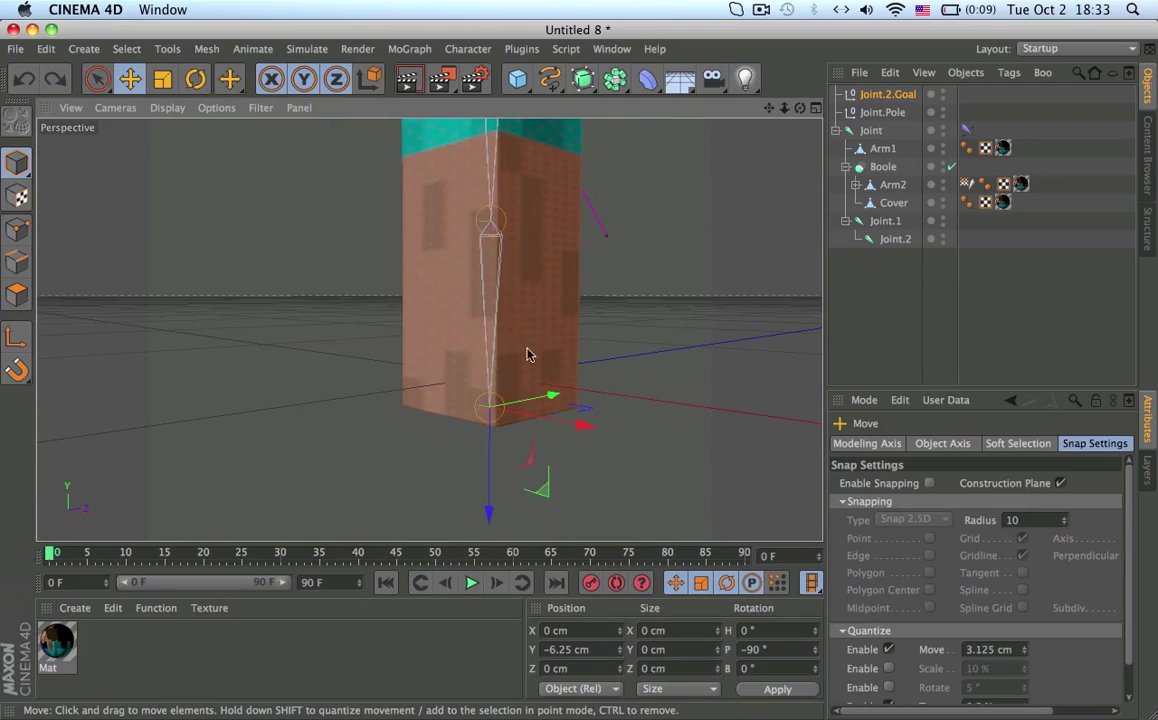
pyautogui.click(459, 332)
pyautogui.keyDown('alt'); pyautogui.moveTo(484, 275); pyautogui.dragTo(483, 297, button='middle'); pyautogui.keyUp('alt')
pyautogui.scroll(-5, 483, 297)
pyautogui.keyDown('alt'); pyautogui.moveTo(475, 283); pyautogui.dragTo(387, 296); pyautogui.keyUp('alt')
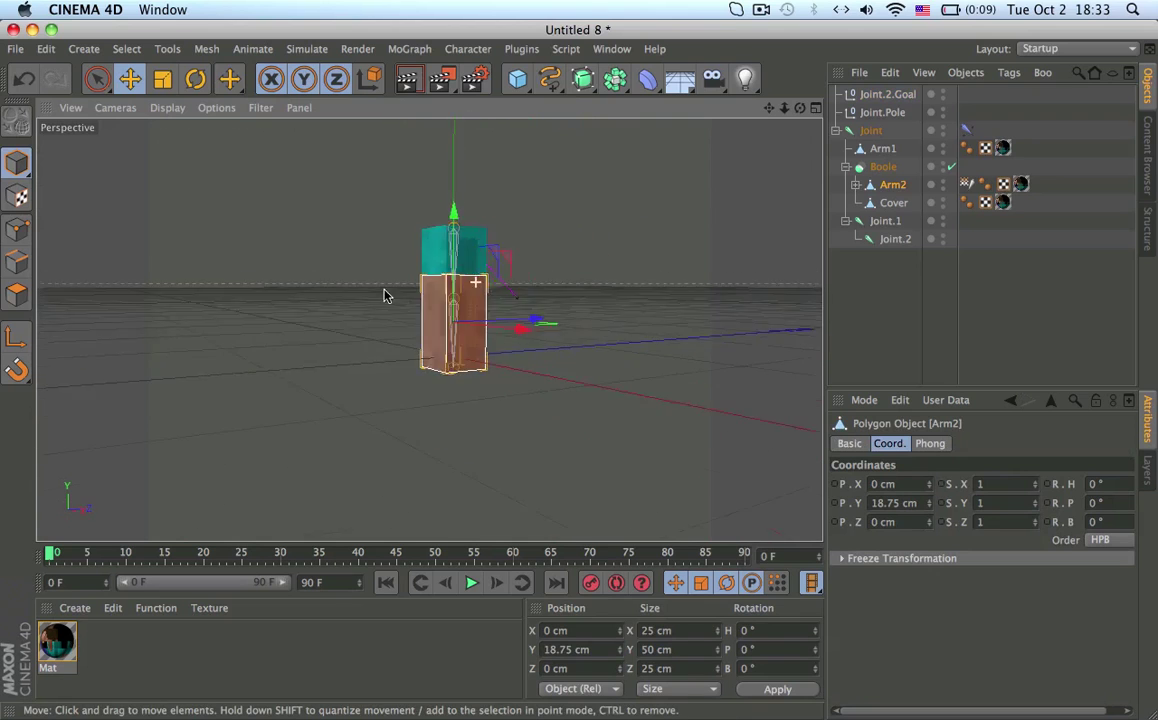
pyautogui.keyDown('alt'); pyautogui.moveTo(385, 295); pyautogui.dragTo(756, 257, button='right'); pyautogui.keyUp('alt')
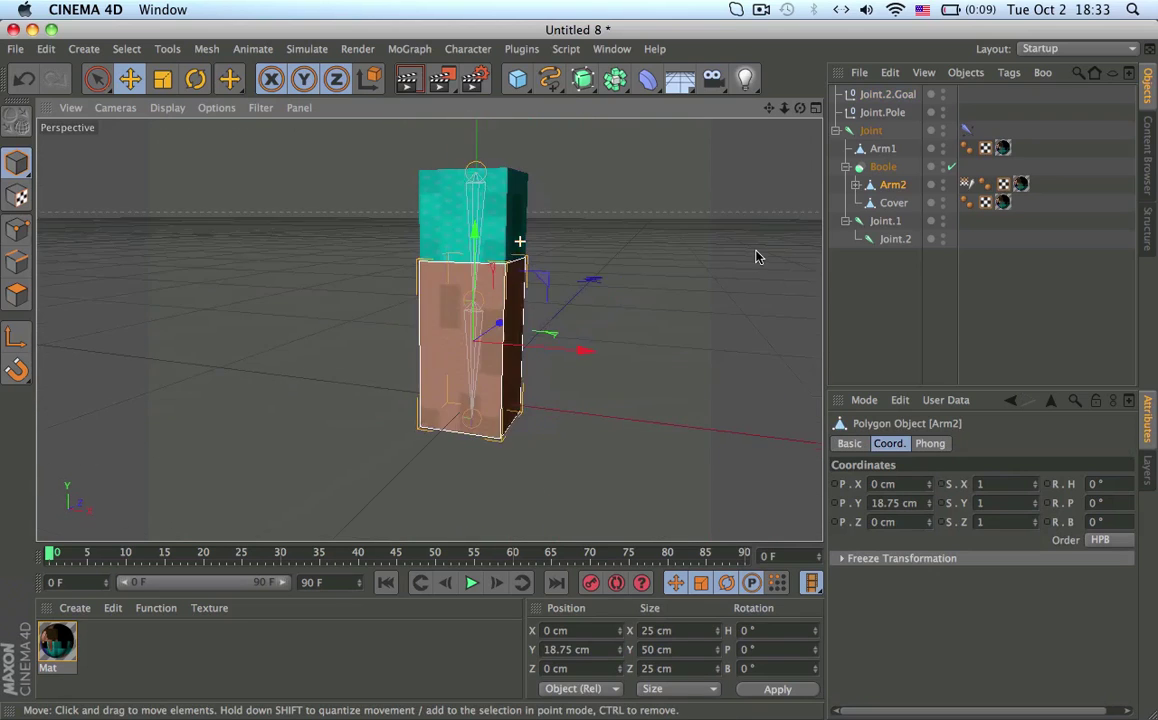
pyautogui.keyDown('alt'); pyautogui.moveTo(756, 257); pyautogui.dragTo(1080, 290); pyautogui.keyUp('alt')
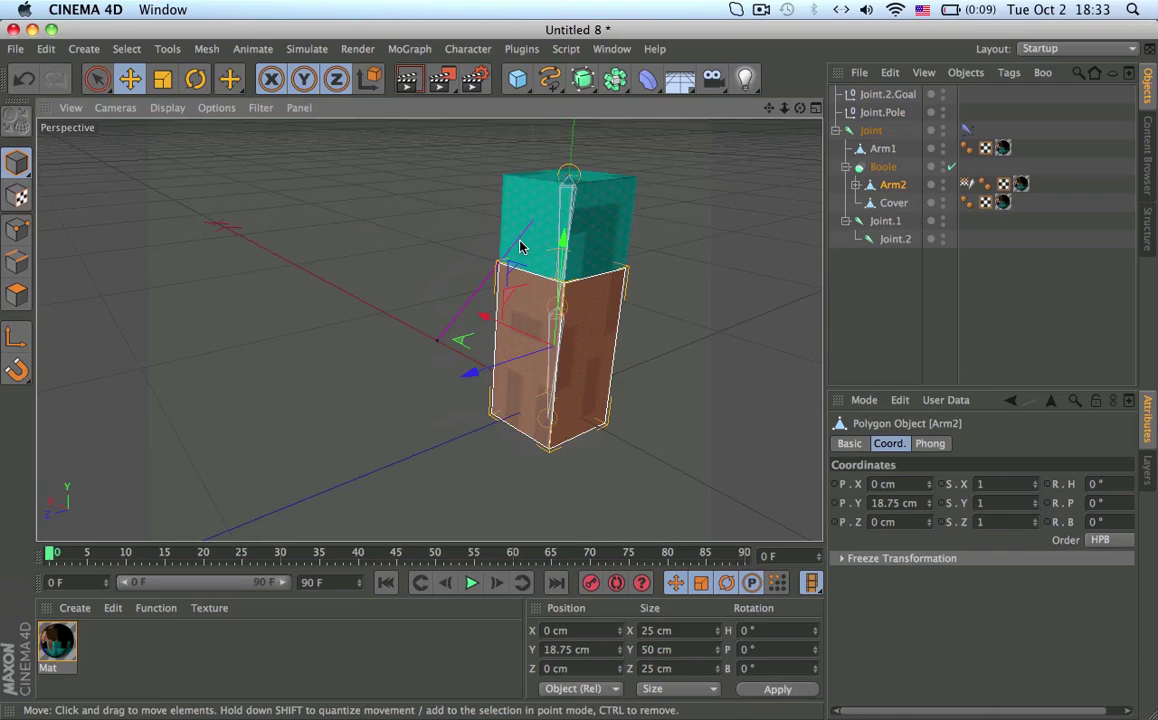
pyautogui.keyDown('alt'); pyautogui.moveTo(553, 240); pyautogui.dragTo(555, 287); pyautogui.keyUp('alt')
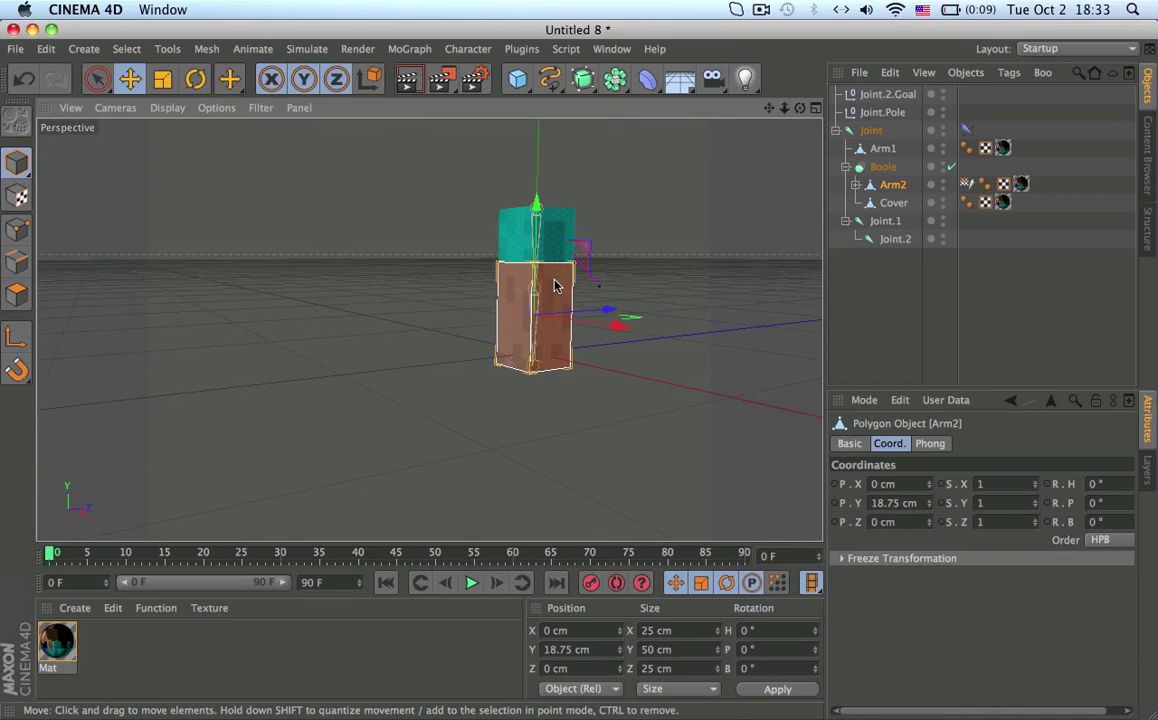
# Raise Joint.2.Goal slightly to demonstrate the bend, and undo the move.
pyautogui.click(872, 94)
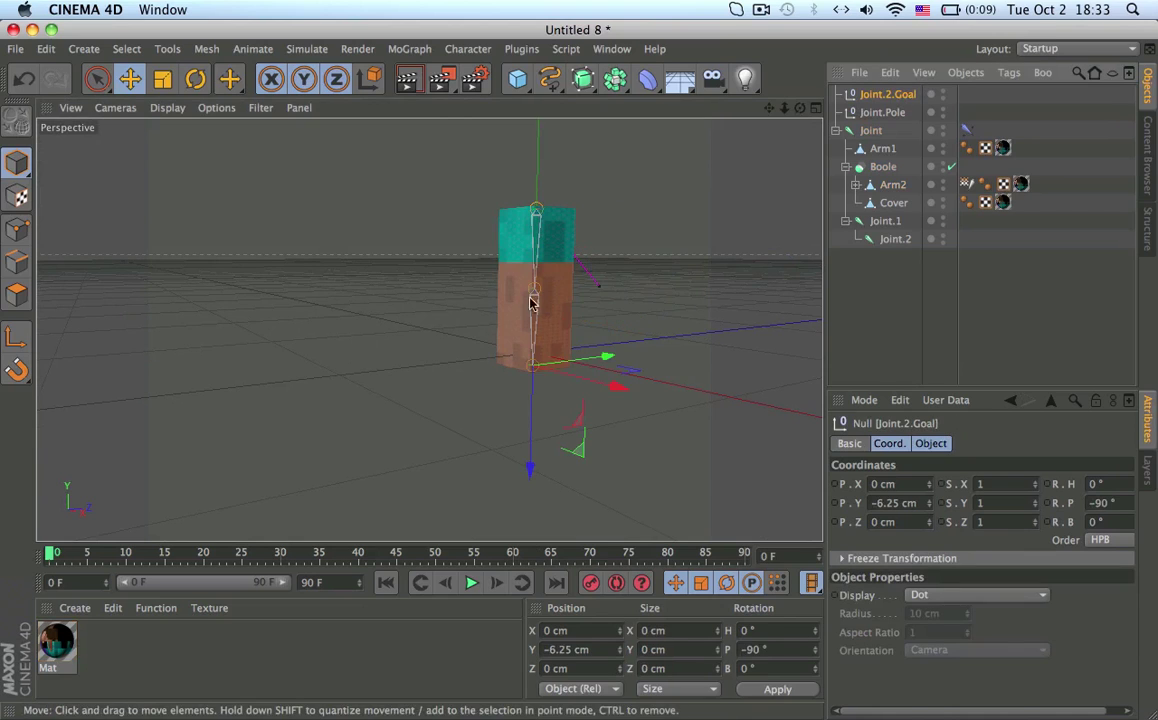
pyautogui.moveTo(537, 409); pyautogui.dragTo(535, 377)
pyautogui.press('super+z')
# Test a sharp bend by moving Joint.2.Goal to Y 21.875 cm, Z -25 cm, and undo the move.
pyautogui.keyDown('alt'); pyautogui.moveTo(430, 327); pyautogui.dragTo(361, 299); pyautogui.keyUp('alt')
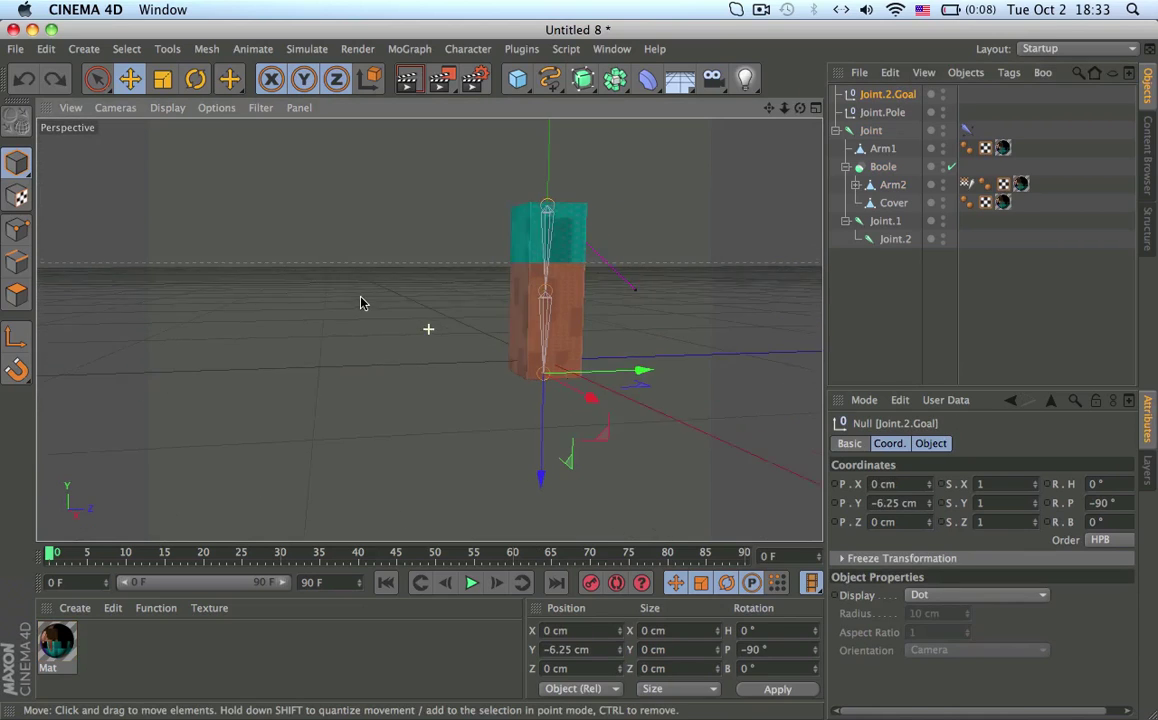
pyautogui.scroll(3, 524, 300)
pyautogui.scroll(2, 524, 300)
pyautogui.moveTo(622, 478); pyautogui.dragTo(531, 346)
pyautogui.keyDown('alt'); pyautogui.moveTo(566, 257); pyautogui.dragTo(412, 259); pyautogui.keyUp('alt')
pyautogui.scroll(-5, 556, 264)
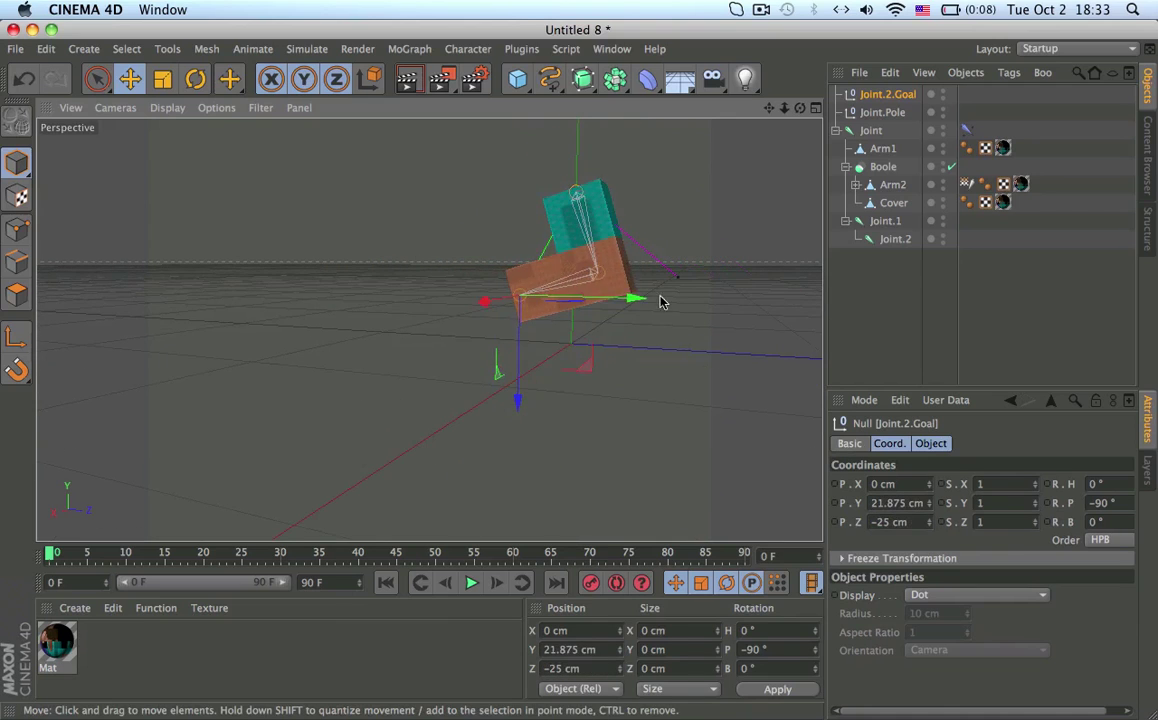
pyautogui.press('super+z')
pyautogui.click(604, 279)
pyautogui.keyDown('alt'); pyautogui.moveTo(610, 281); pyautogui.dragTo(691, 300); pyautogui.keyUp('alt')
pyautogui.click(695, 302)
pyautogui.keyDown('alt'); pyautogui.moveTo(630, 304); pyautogui.dragTo(543, 308, button='middle'); pyautogui.keyUp('alt')
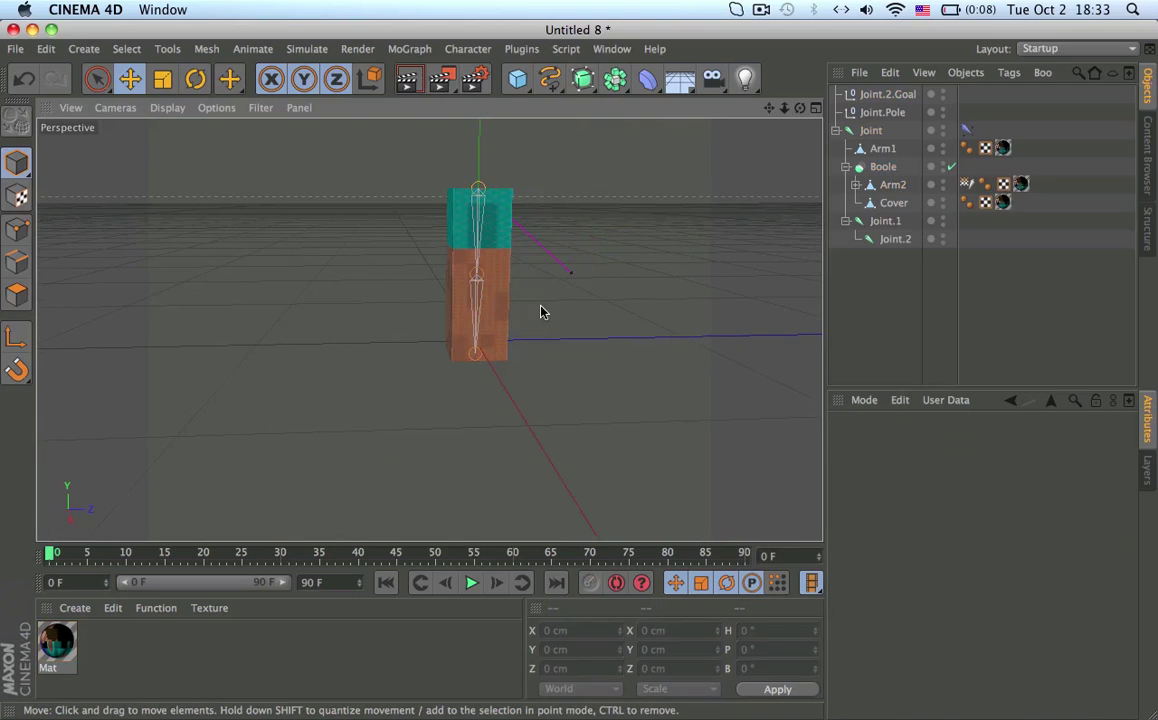
pyautogui.moveTo(503, 219)
pyautogui.keyDown('alt'); pyautogui.mouseDown()
pyautogui.moveTo(508, 256)
pyautogui.moveTo(493, 187)
pyautogui.mouseUp(); pyautogui.keyUp('alt')
pyautogui.click(479, 180)
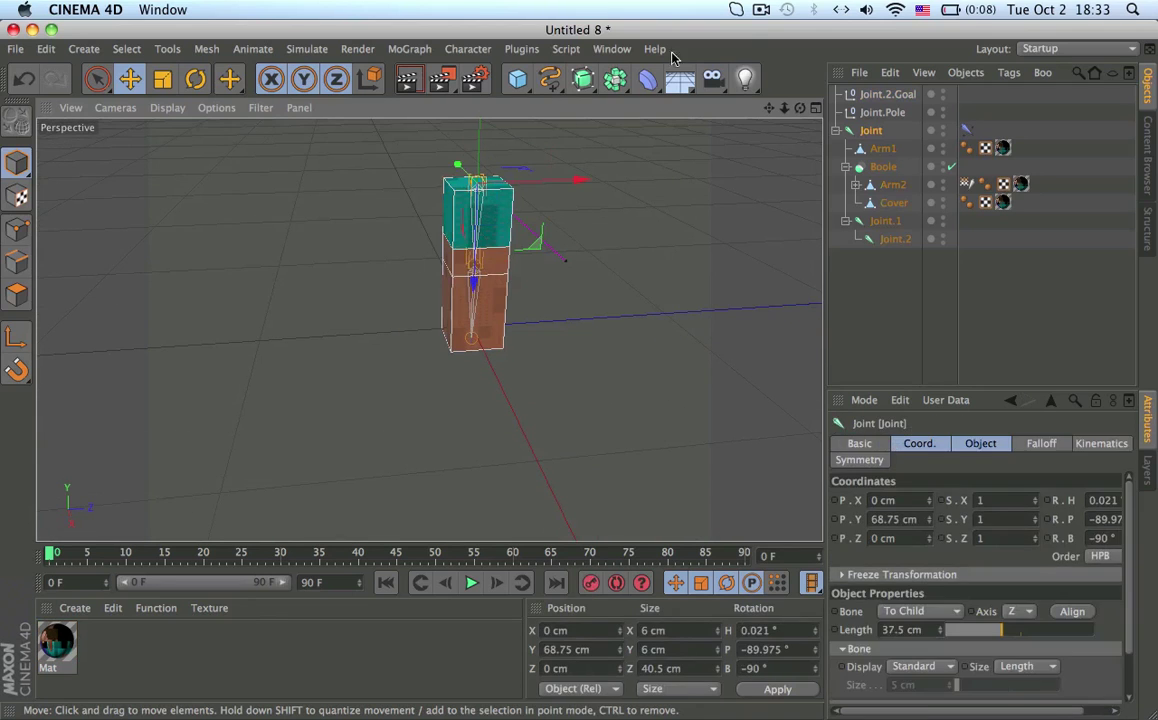
pyautogui.click(699, 161)
pyautogui.click(761, 9)
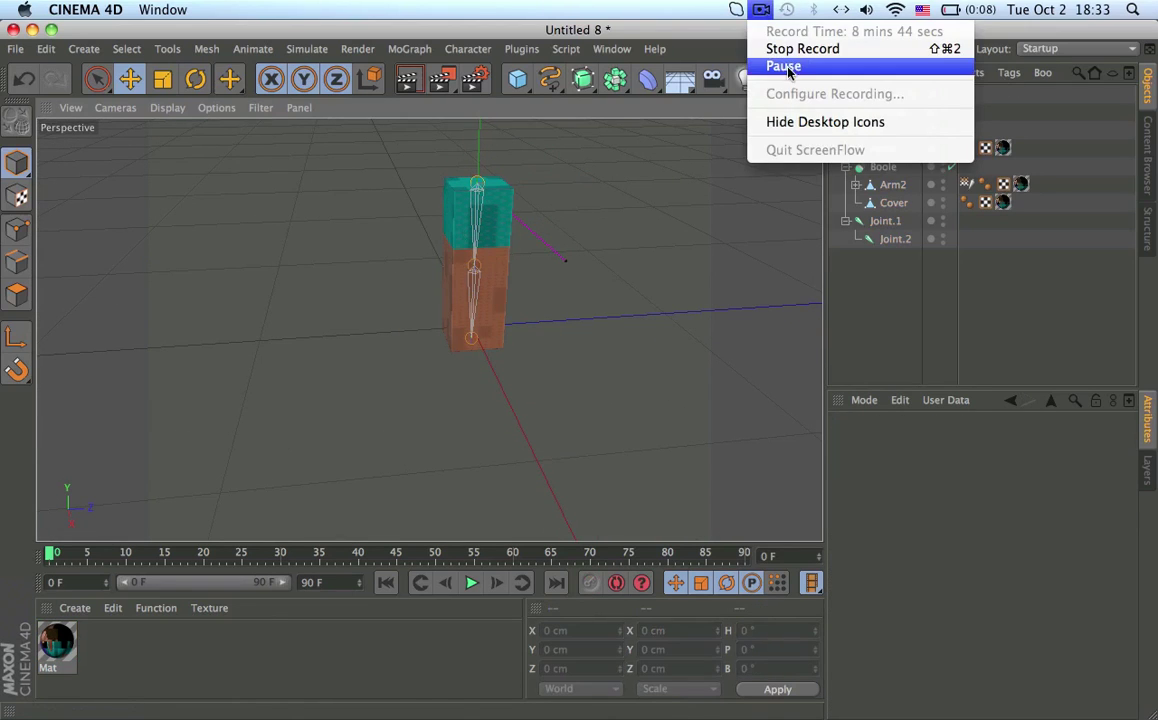